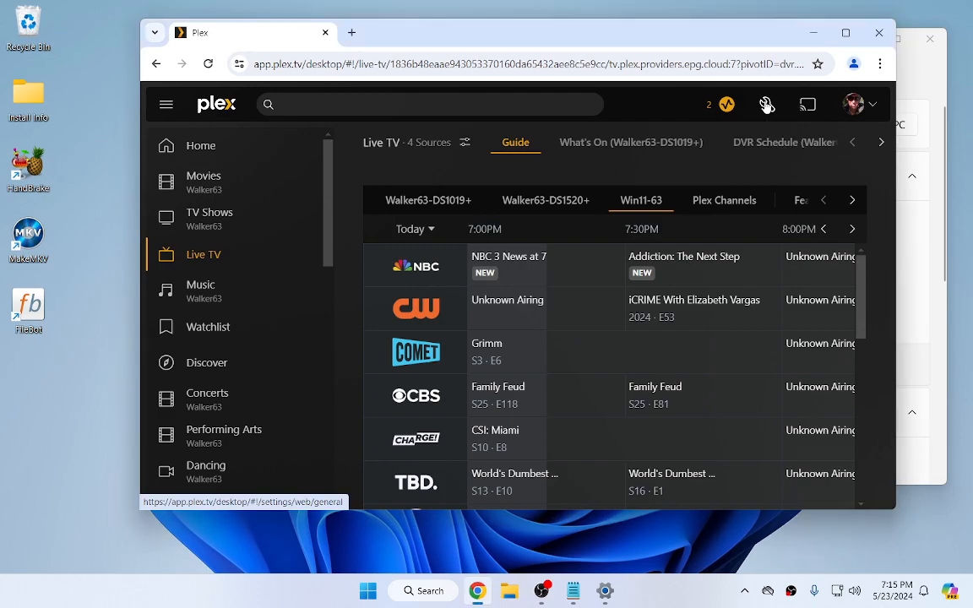
Open the Live TV & DVR settings of the Walker63-DS1019+ server and maximize the browser window.
{"action": "left_click", "coordinate": [766, 105]}
{"action": "scroll", "coordinate": [247, 350], "scroll_direction": "down", "scroll_amount": 1}
{"action": "scroll", "coordinate": [247, 349], "scroll_direction": "up", "scroll_amount": 7}
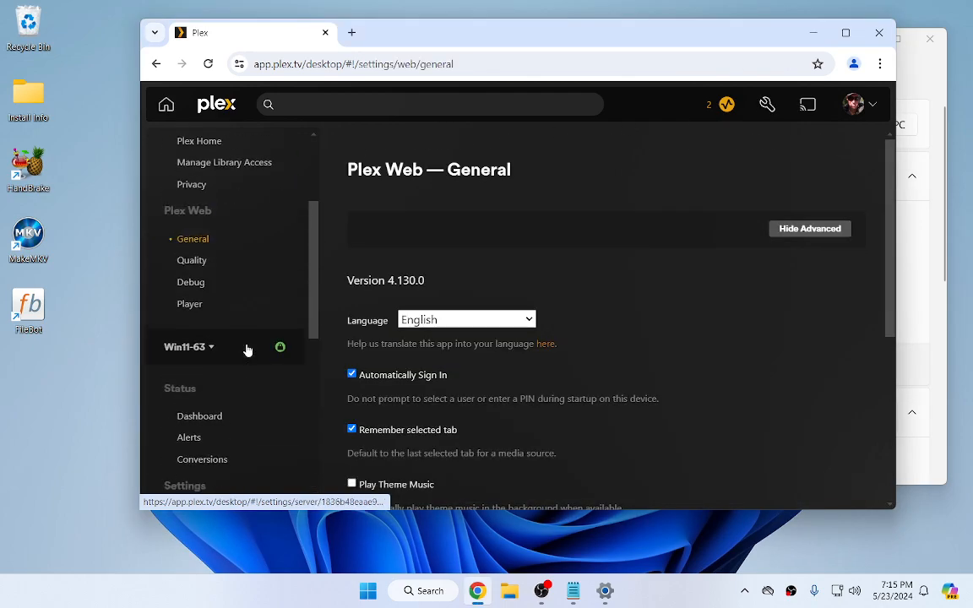
{"action": "scroll", "coordinate": [248, 350], "scroll_direction": "down", "scroll_amount": 7}
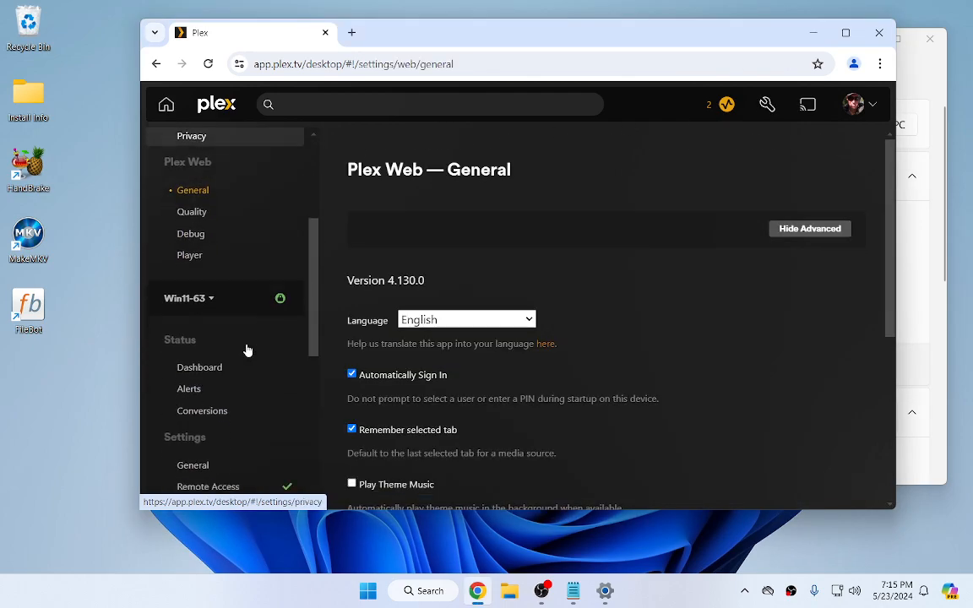
{"action": "left_click", "coordinate": [201, 225]}
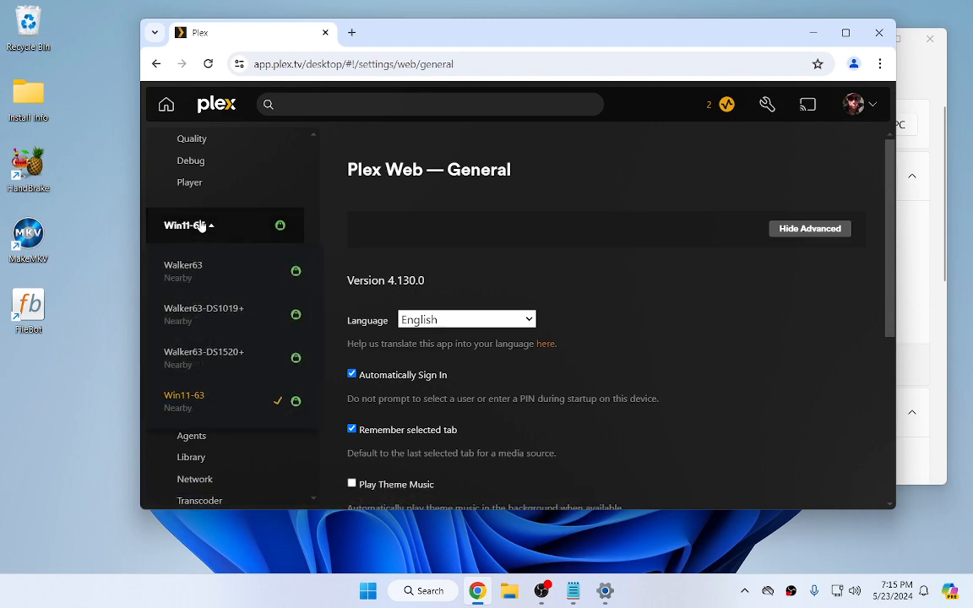
{"action": "left_click", "coordinate": [210, 318]}
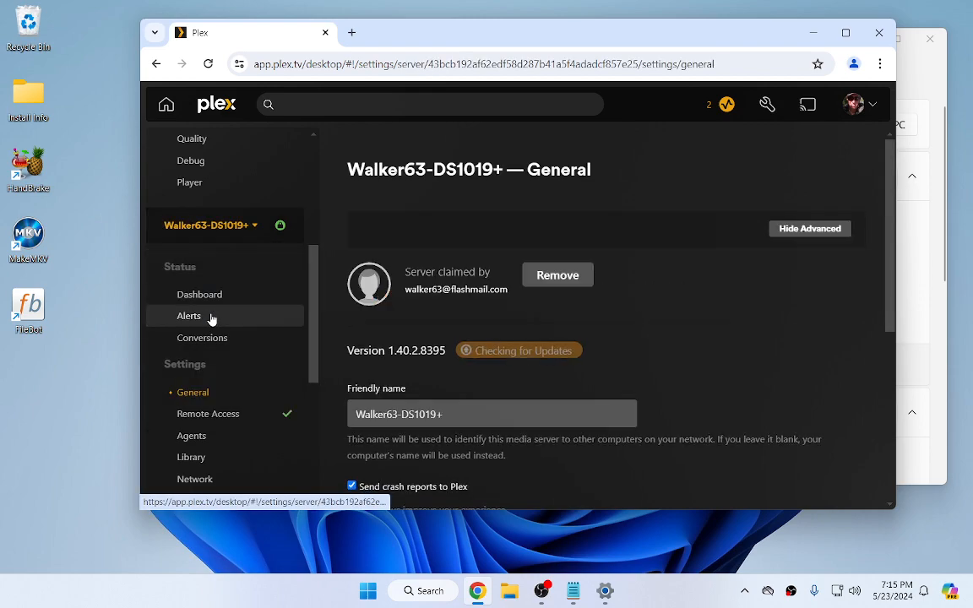
{"action": "scroll", "coordinate": [217, 350], "scroll_direction": "down", "scroll_amount": 7}
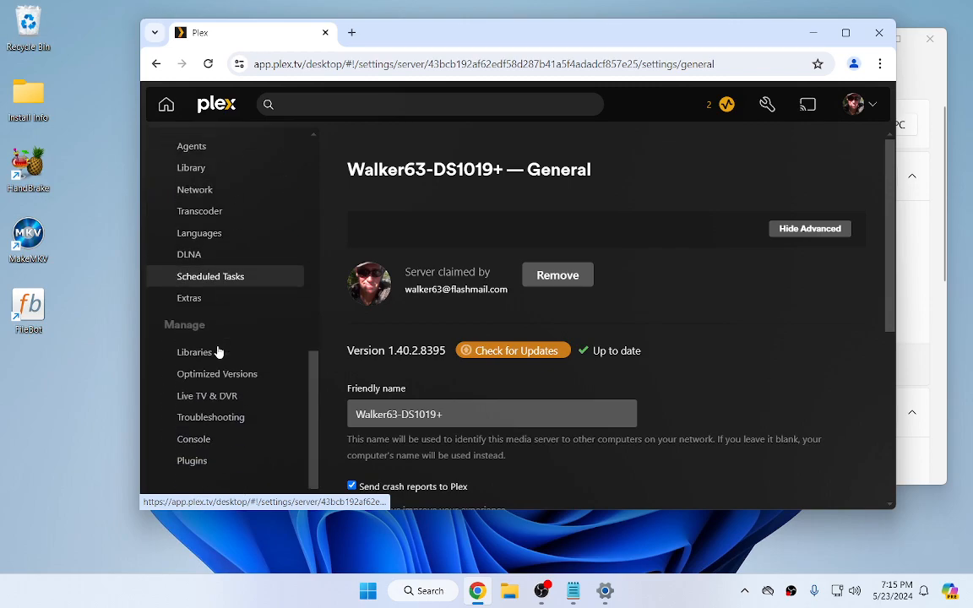
{"action": "left_click", "coordinate": [216, 386]}
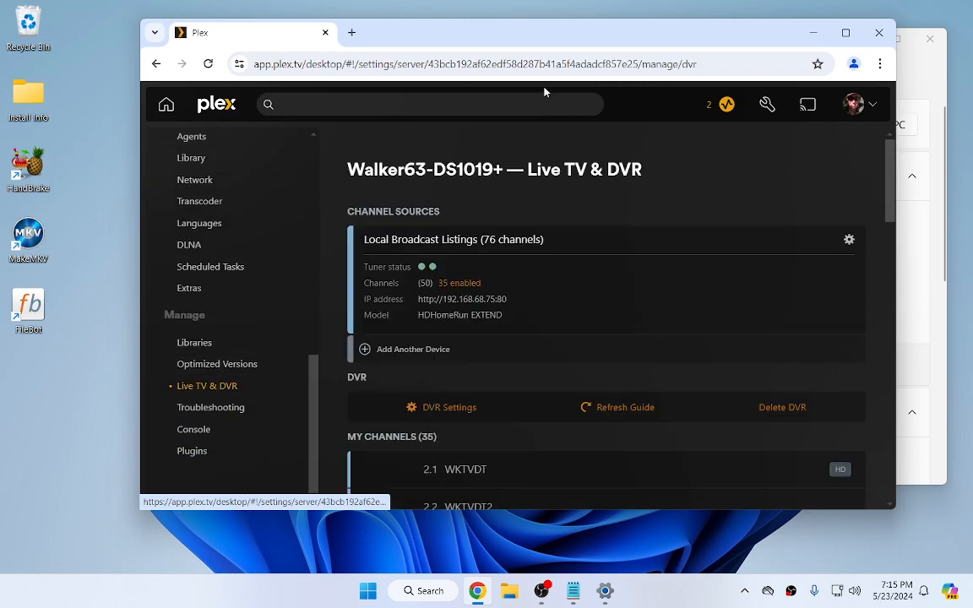
{"action": "double_click", "coordinate": [541, 32]}
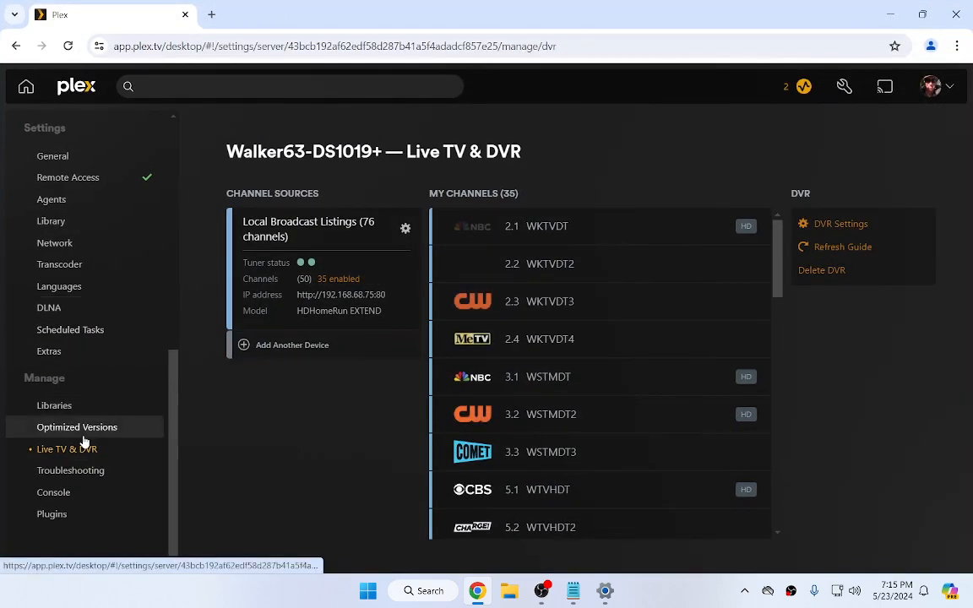
View the Transcoder settings of Walker63-DS1019+ and Walker63-DS1520+, and open the same page for the Win11-63 server.
{"action": "left_click", "coordinate": [65, 267]}
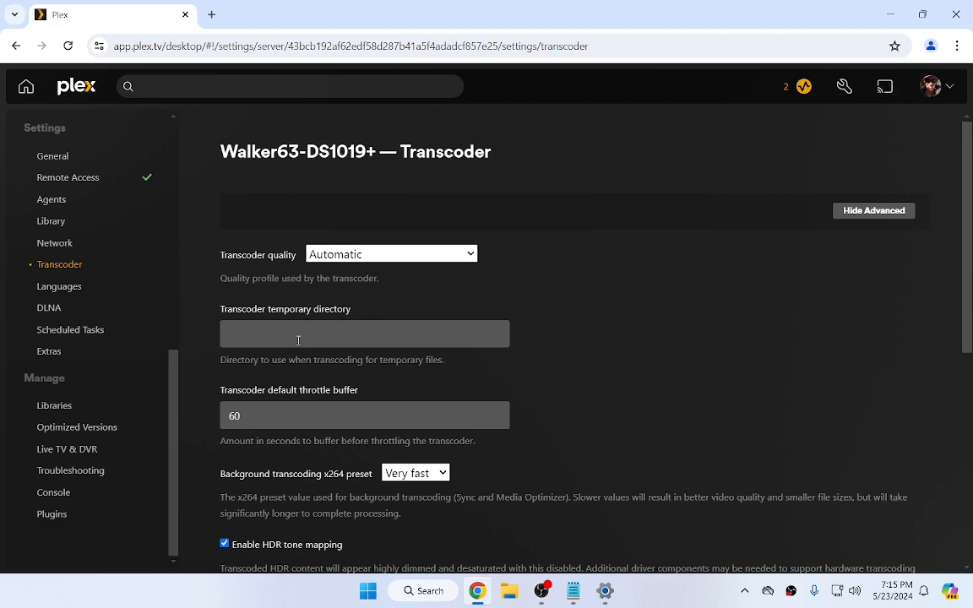
{"action": "scroll", "coordinate": [144, 289], "scroll_direction": "up", "scroll_amount": 3}
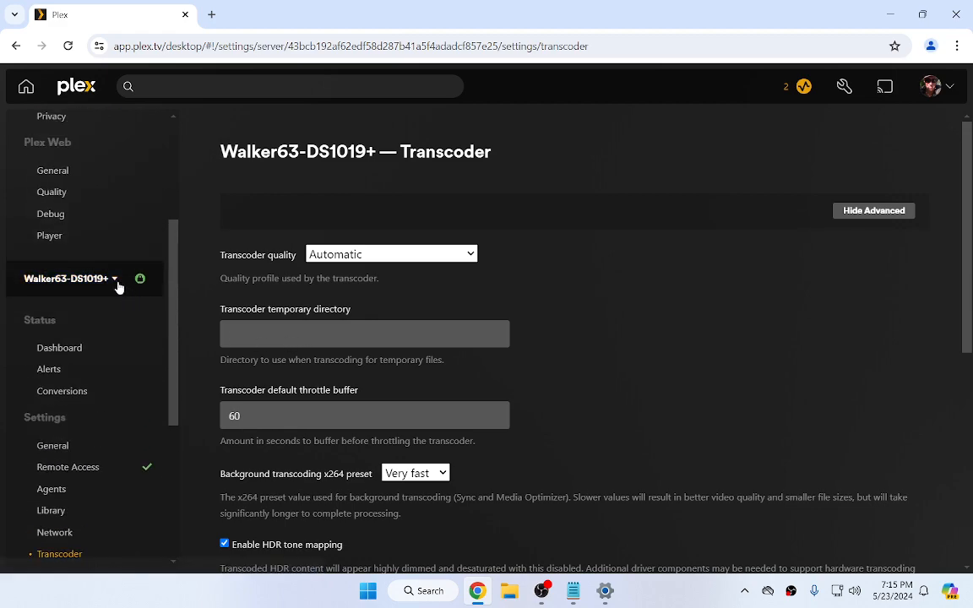
{"action": "left_click", "coordinate": [106, 281]}
{"action": "left_click", "coordinate": [44, 406]}
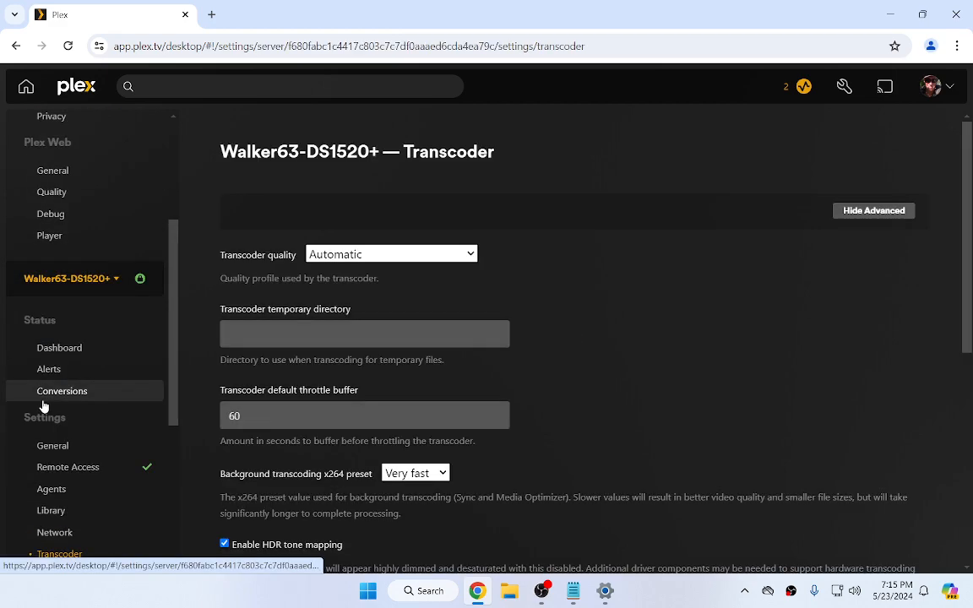
{"action": "left_click", "coordinate": [105, 279]}
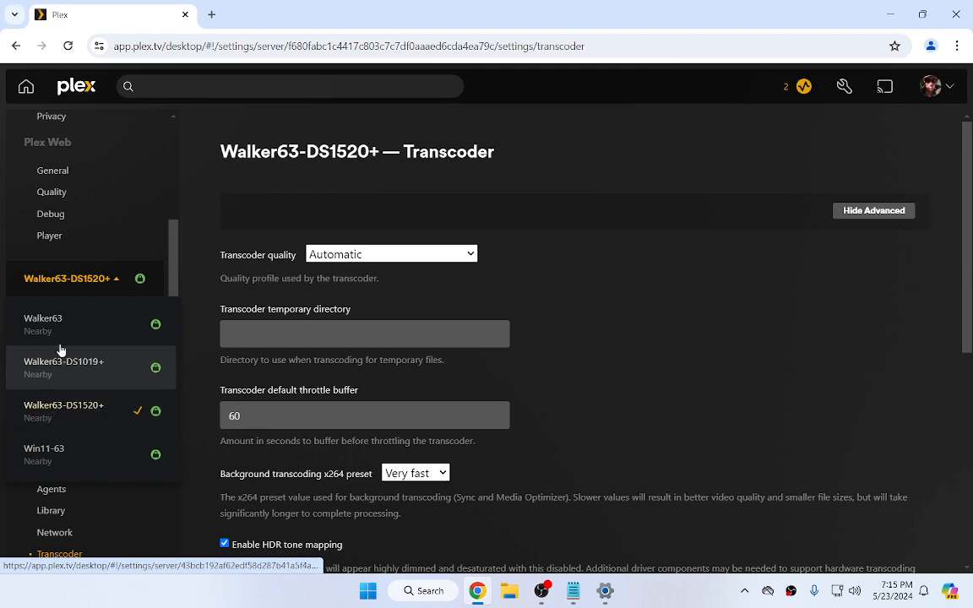
{"action": "left_click", "coordinate": [48, 448]}
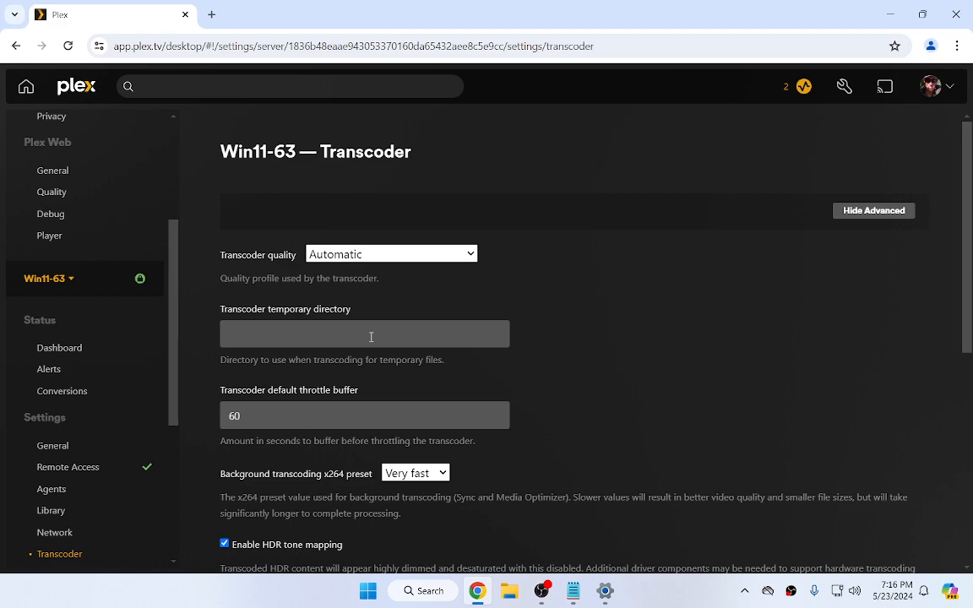
Check the computer's processor and memory specifications in Windows Settings, and close that window.
{"action": "left_click", "coordinate": [604, 591]}
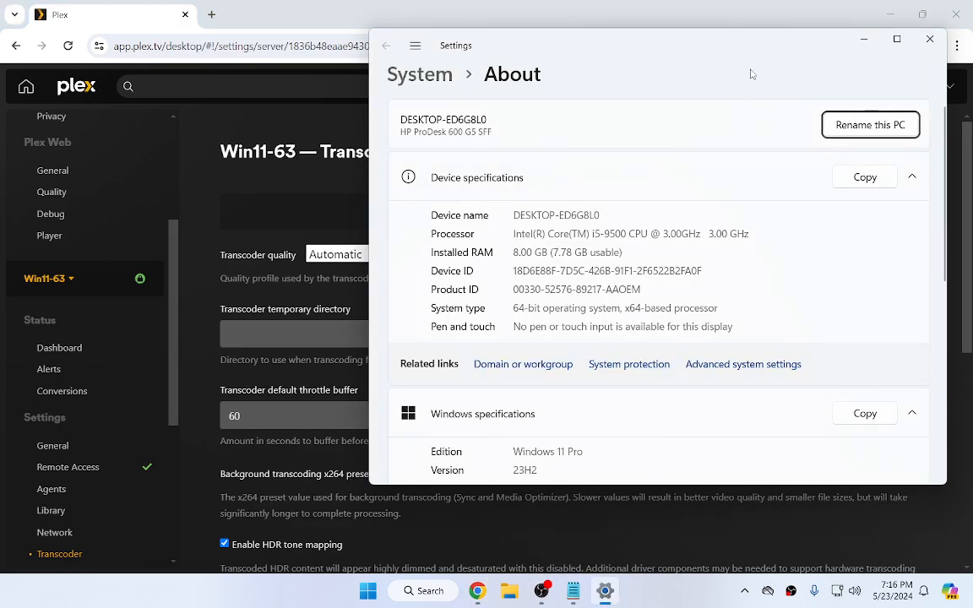
{"action": "left_click_drag", "start_coordinate": [735, 46], "coordinate": [595, 82]}
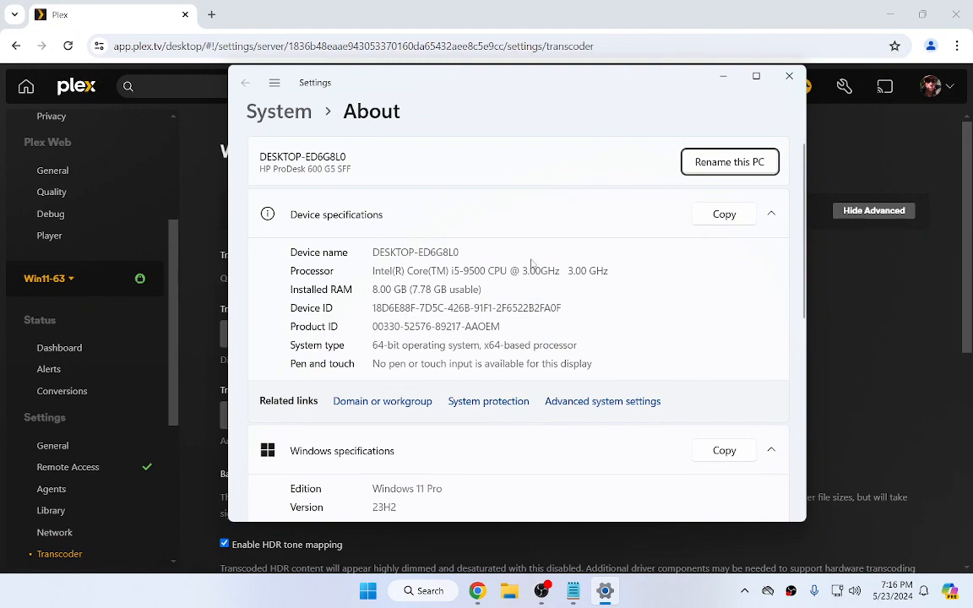
{"action": "left_click", "coordinate": [788, 76]}
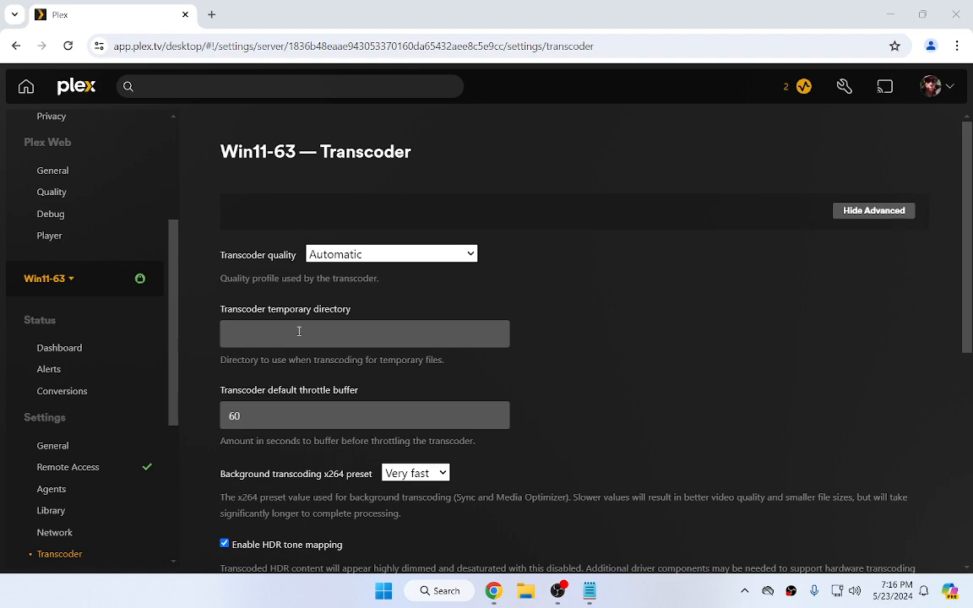
Restore the browser to its smaller size and check the capacity of drives C: and F: under This PC in File Explorer.
{"action": "double_click", "coordinate": [621, 15]}
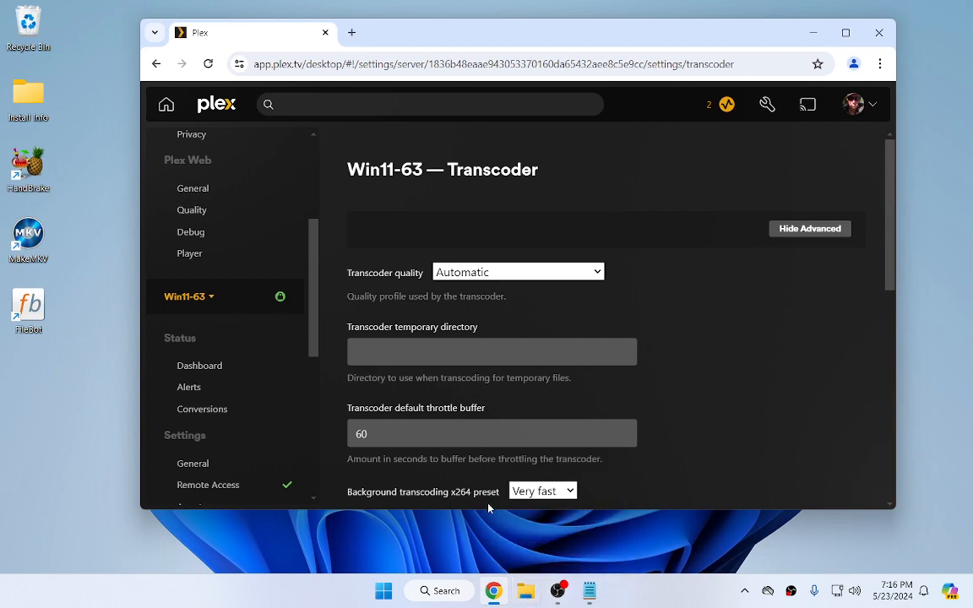
{"action": "left_click", "coordinate": [532, 594]}
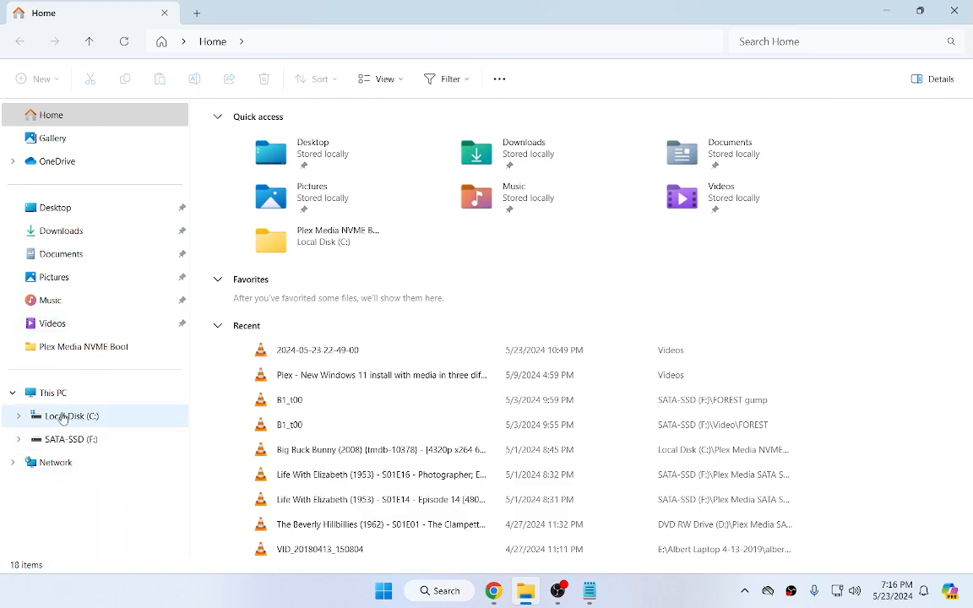
{"action": "left_click", "coordinate": [48, 393]}
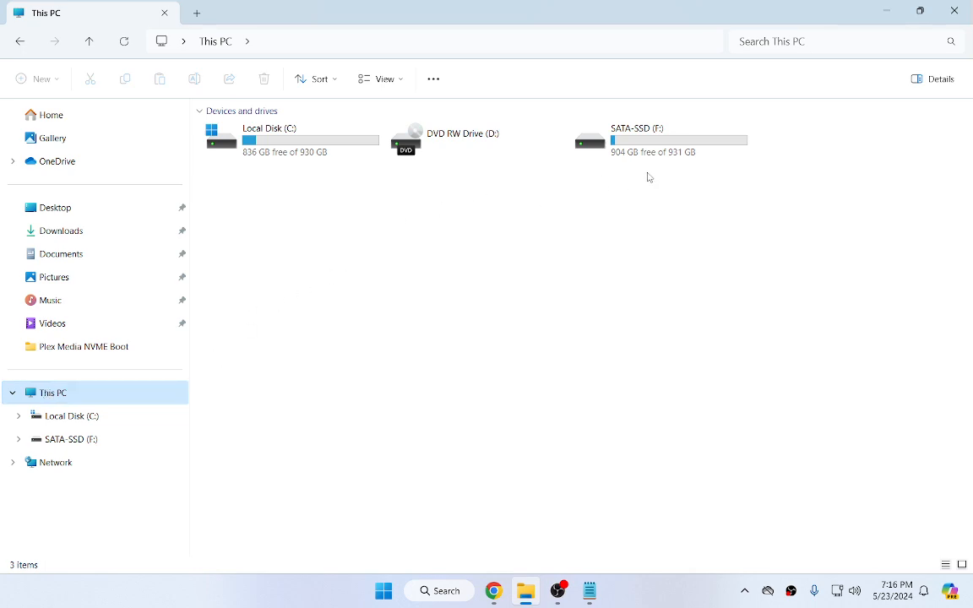
{"action": "mouse_move", "coordinate": [682, 153]}
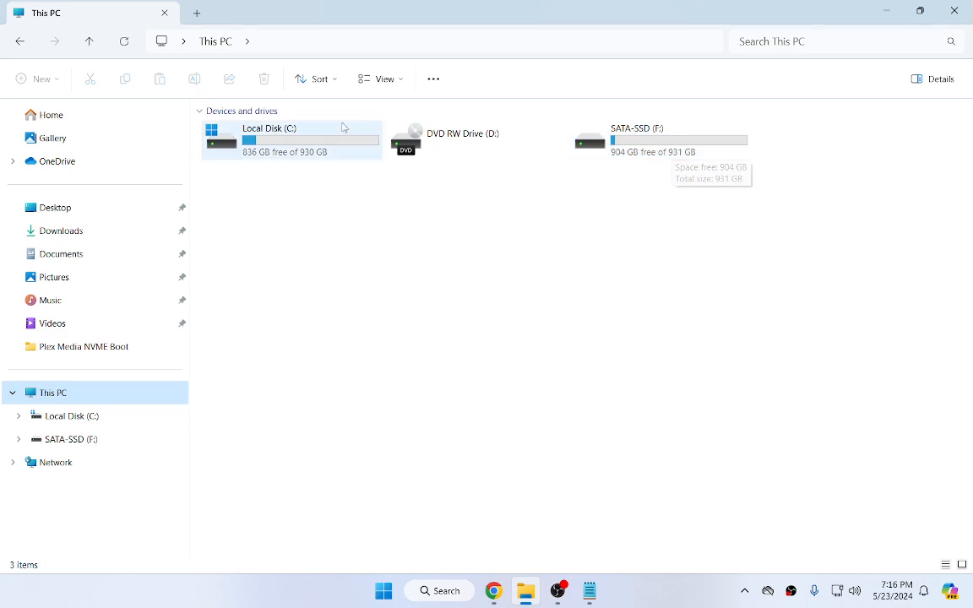
{"action": "mouse_move", "coordinate": [314, 150]}
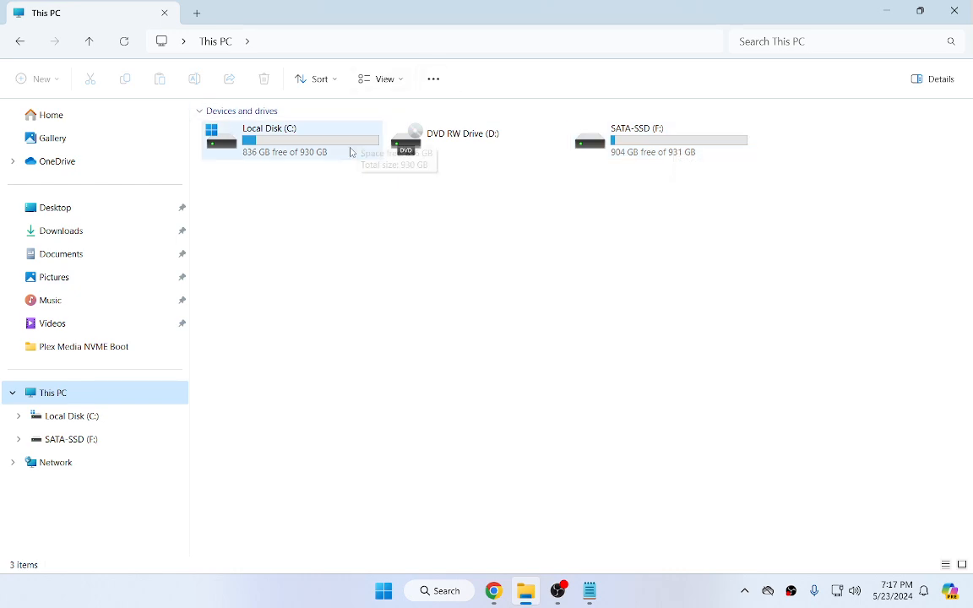
Create a folder named plextmb in the root of Local Disk (C:) and close File Explorer.
{"action": "double_click", "coordinate": [286, 140]}
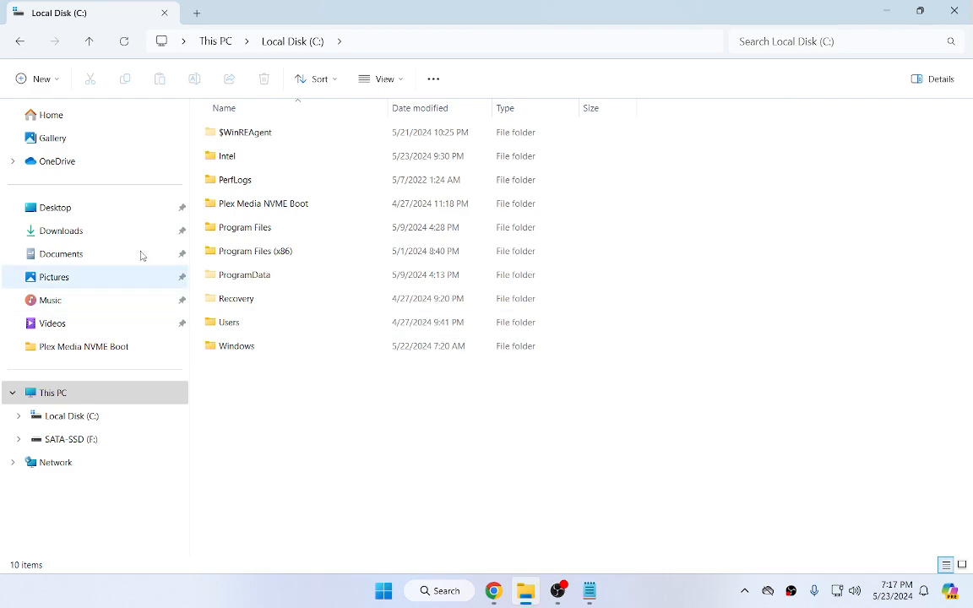
{"action": "left_click", "coordinate": [33, 79]}
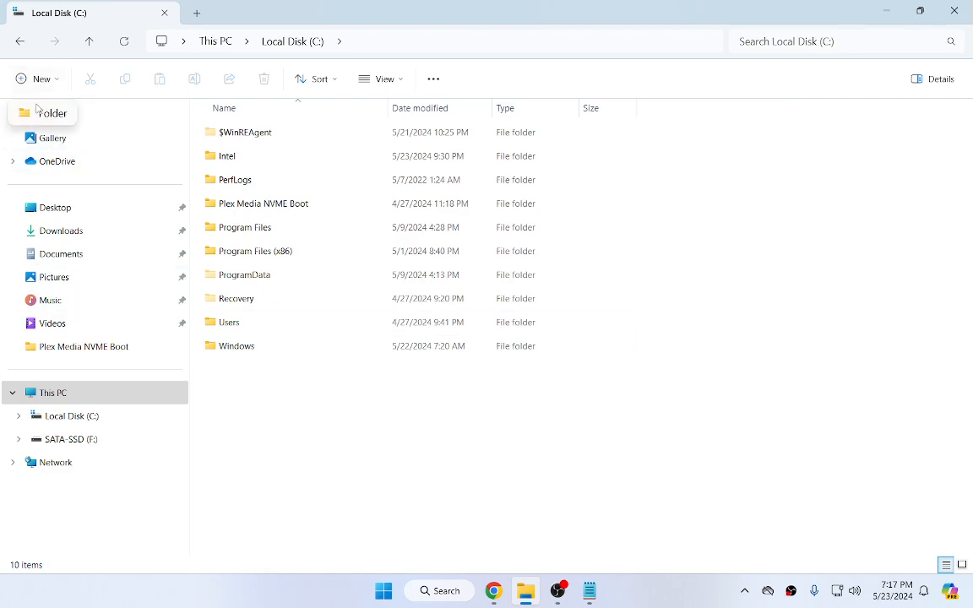
{"action": "left_click", "coordinate": [38, 108]}
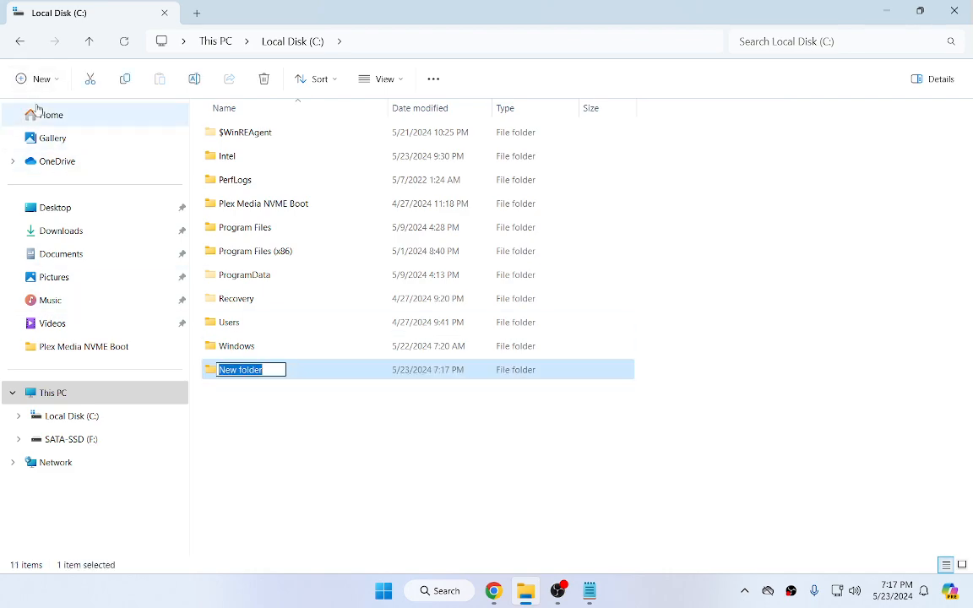
{"action": "type", "text": "plextmb"}
{"action": "key", "text": "Return"}
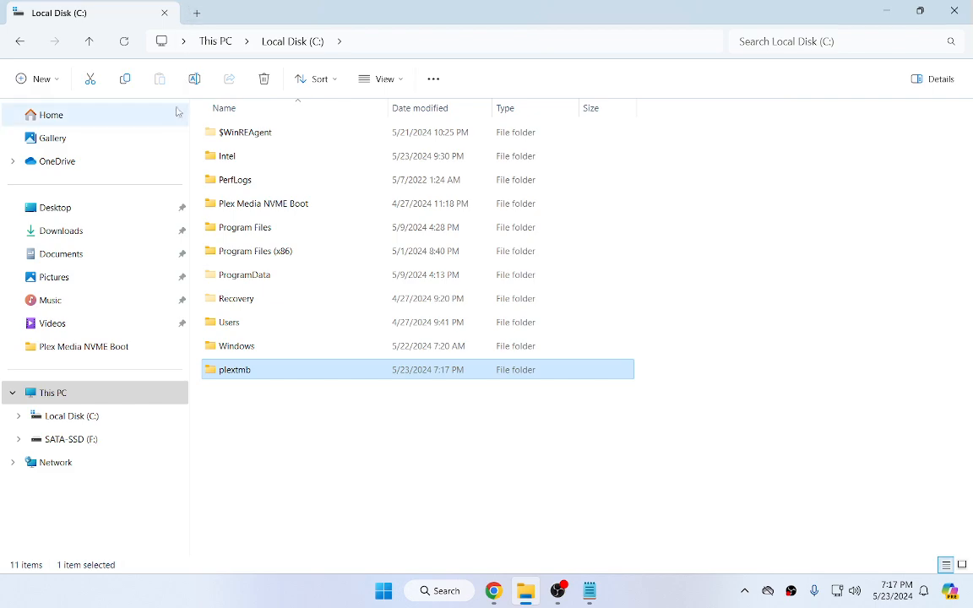
{"action": "left_click", "coordinate": [126, 78]}
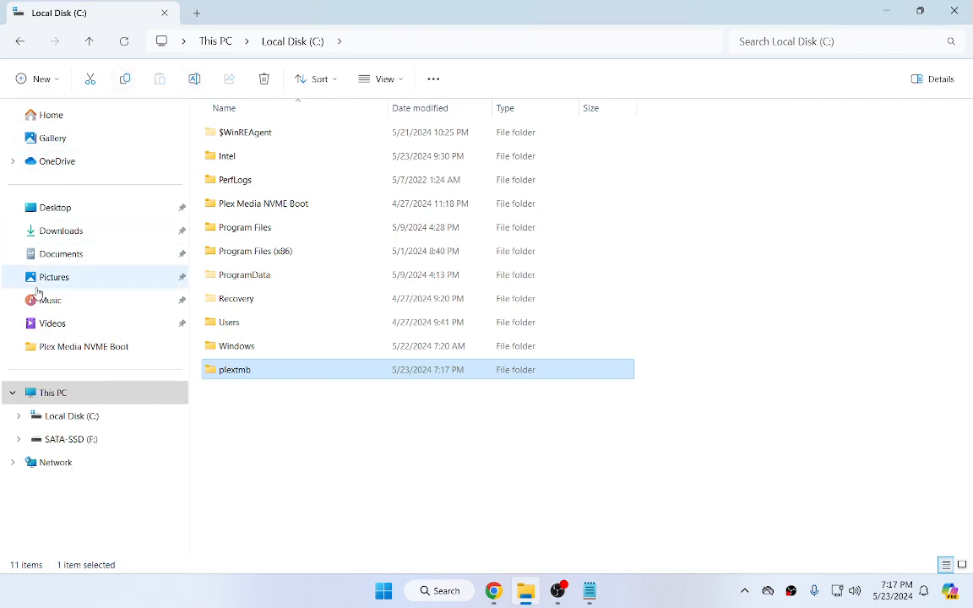
{"action": "left_click", "coordinate": [165, 13]}
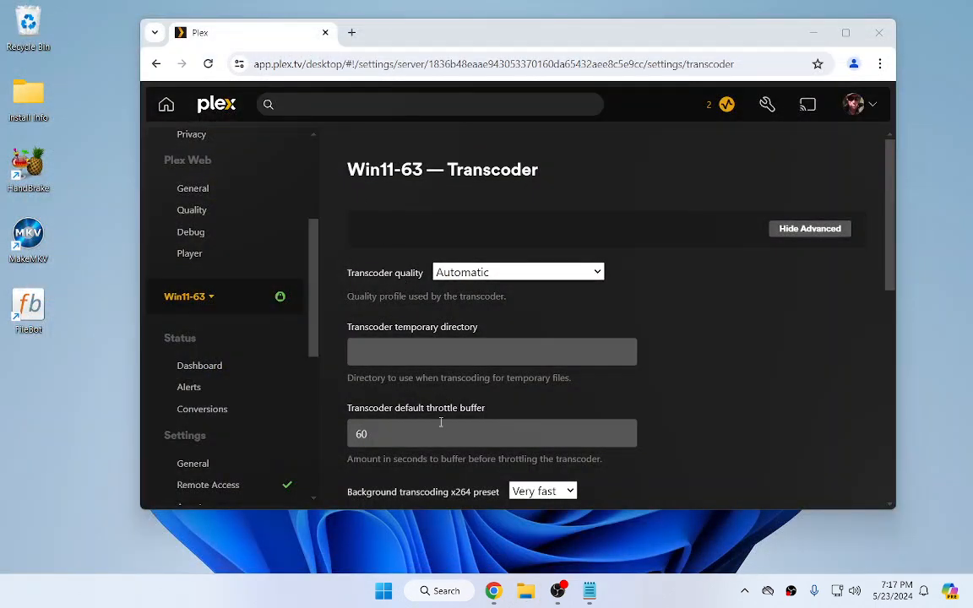
Set the transcoder temporary directory of the Win11-63 server to C:\plextmp and save the changes.
{"action": "left_click", "coordinate": [389, 347]}
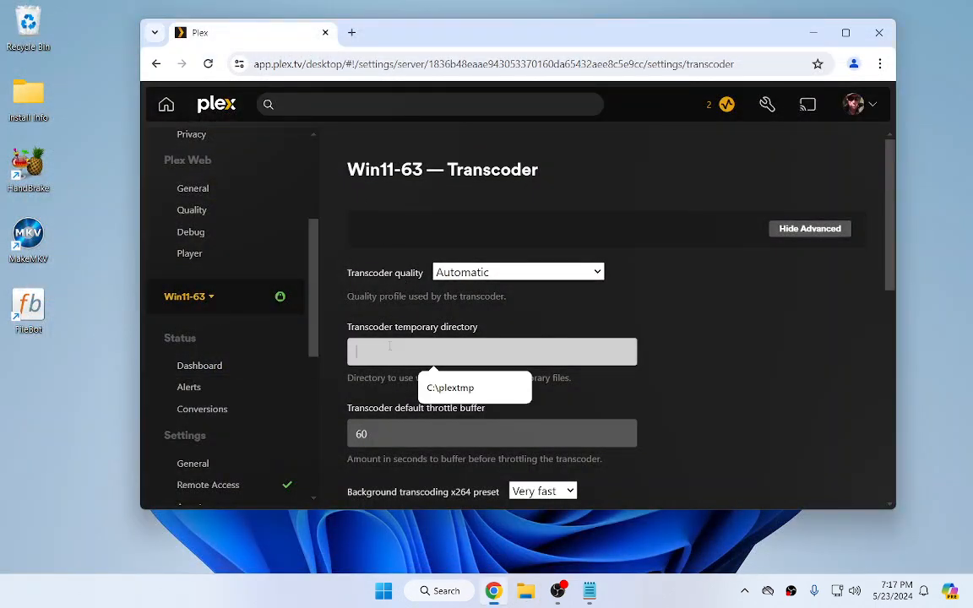
{"action": "left_click", "coordinate": [450, 388]}
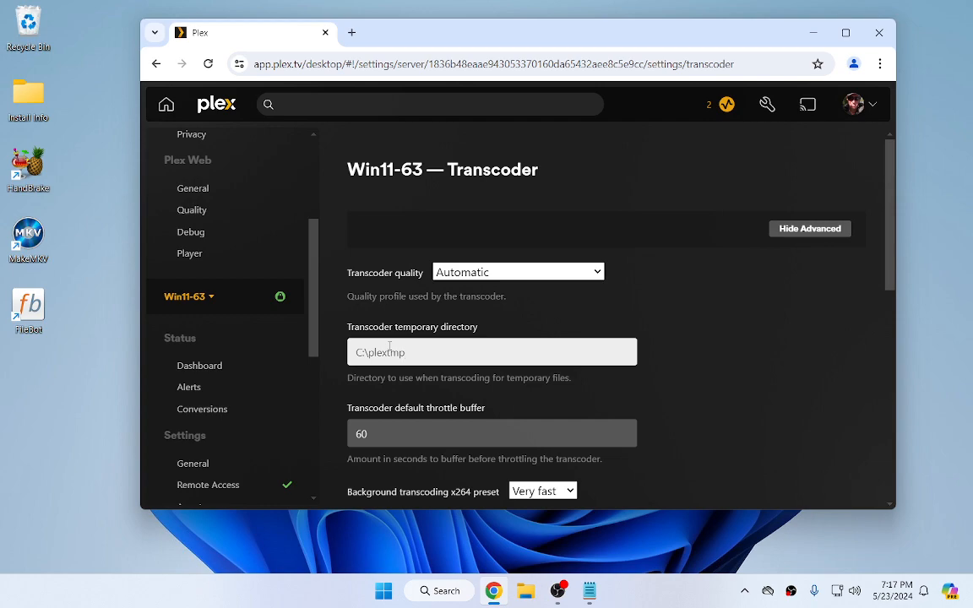
{"action": "scroll", "coordinate": [454, 354], "scroll_direction": "down", "scroll_amount": 6}
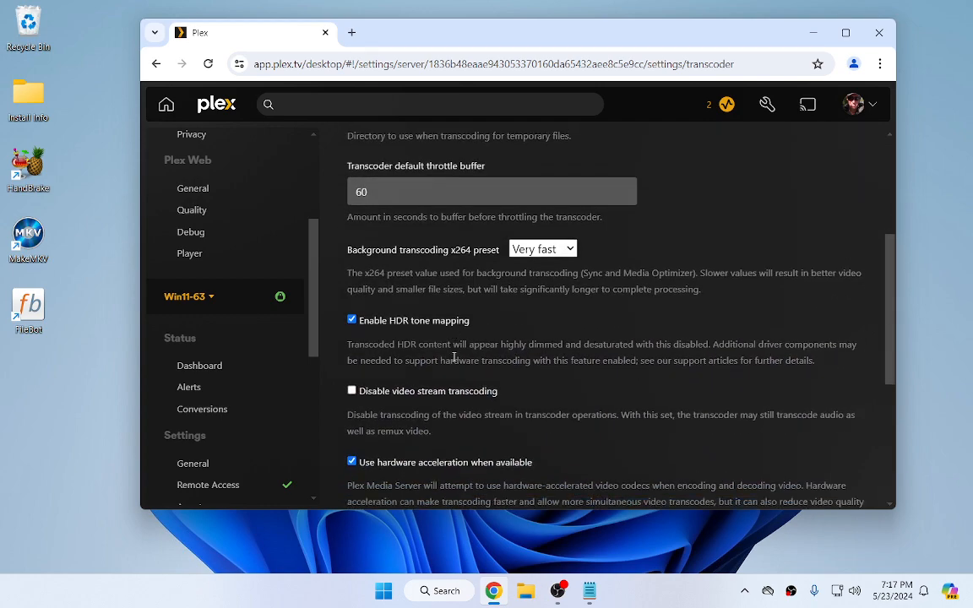
{"action": "left_click", "coordinate": [395, 472]}
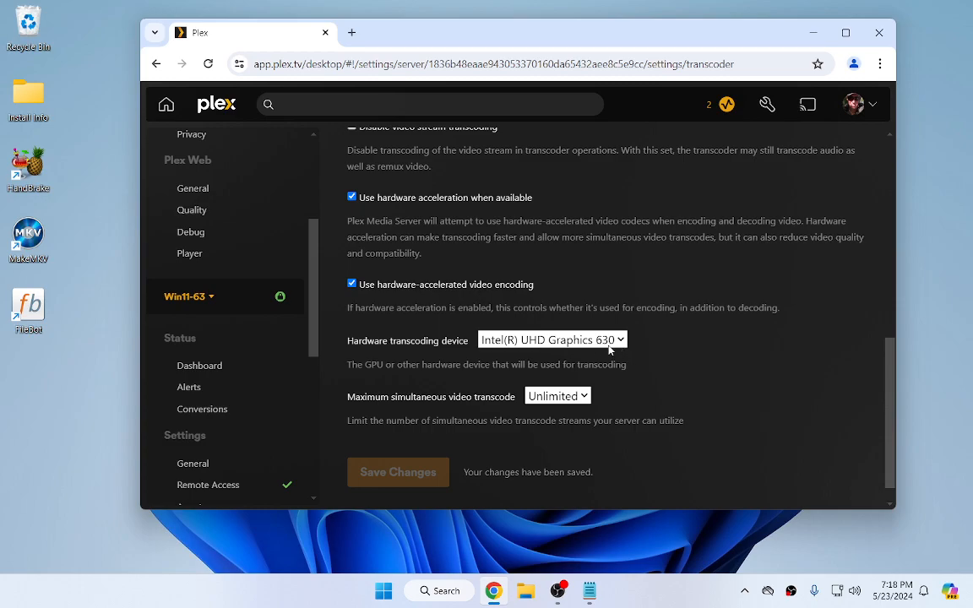
Leave the server settings and open the Live TV guide for the Win11-63 server.
{"action": "scroll", "coordinate": [661, 357], "scroll_direction": "up", "scroll_amount": 10}
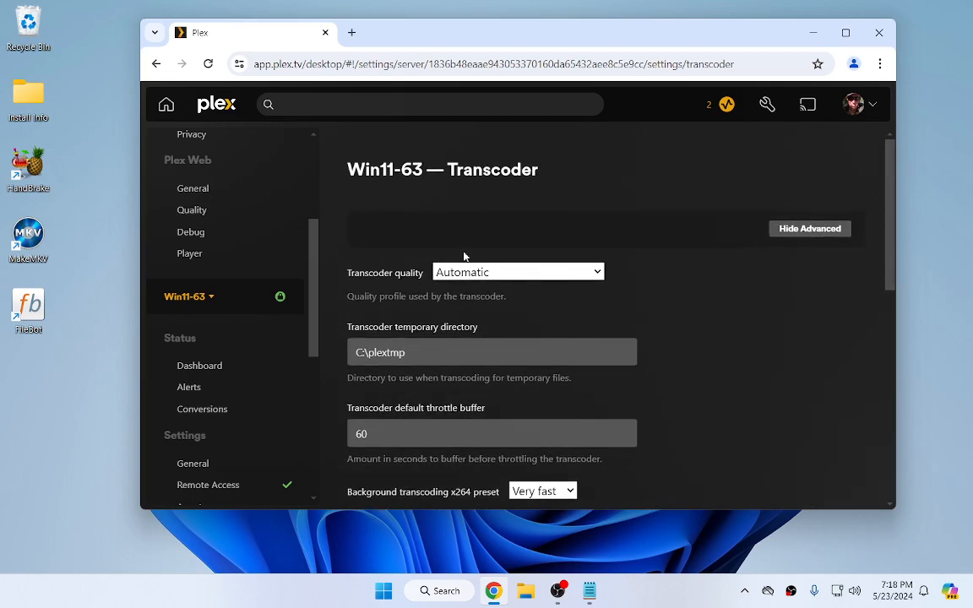
{"action": "left_click_drag", "start_coordinate": [315, 260], "coordinate": [332, 143]}
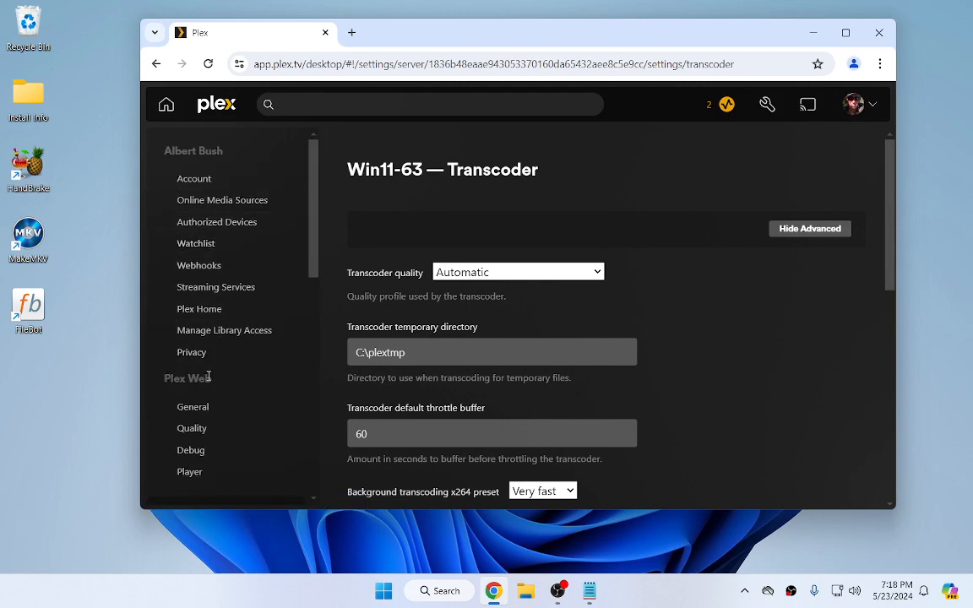
{"action": "left_click", "coordinate": [166, 103]}
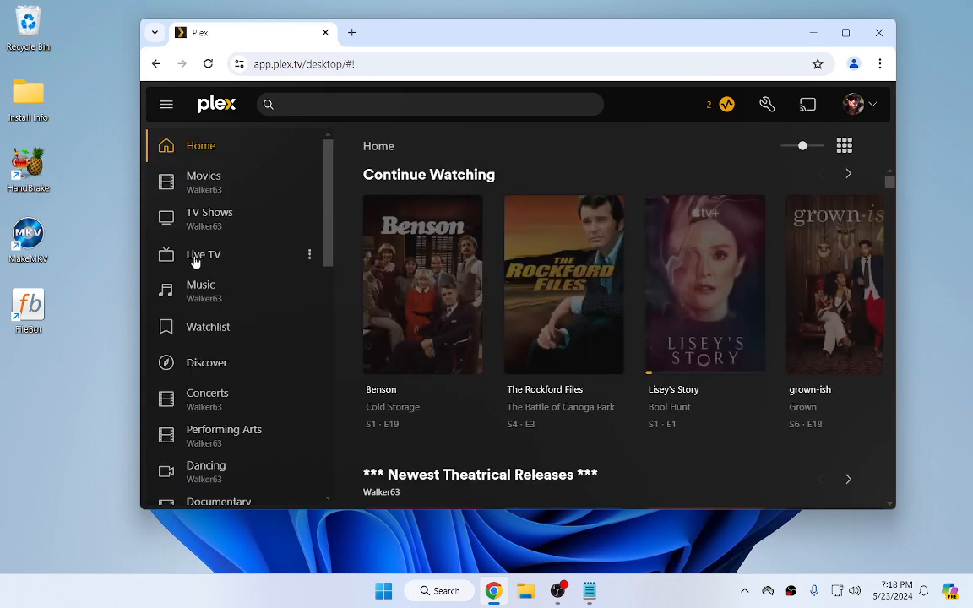
{"action": "left_click", "coordinate": [197, 262]}
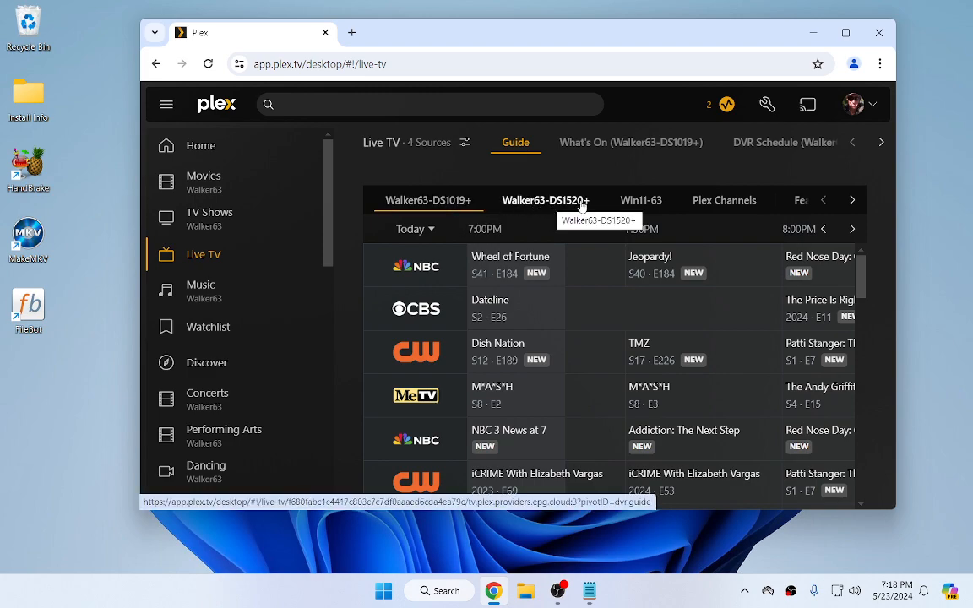
{"action": "left_click", "coordinate": [639, 206]}
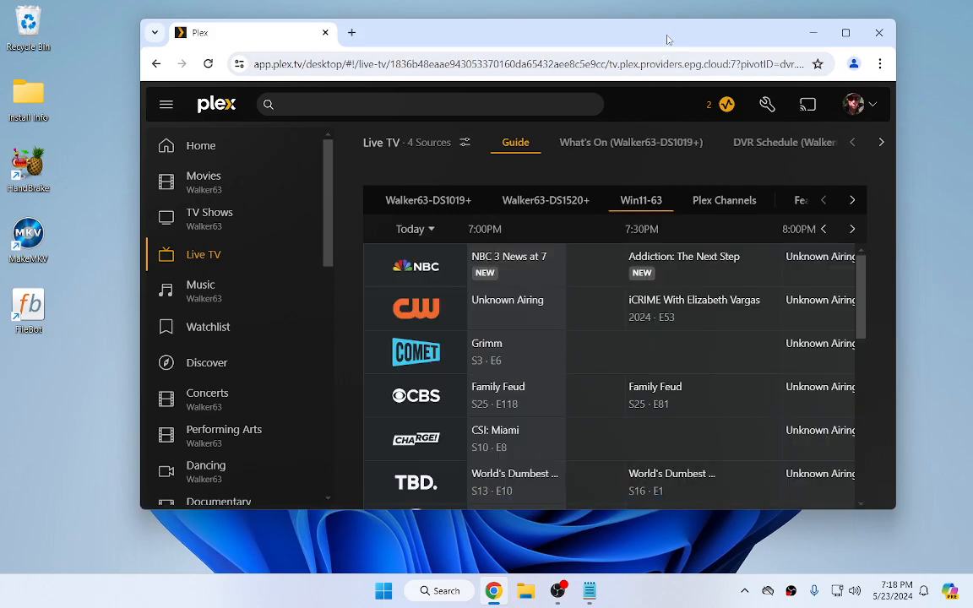
Maximize the browser window and review the Win11-63 guide's listings for this evening, ending at the 7:00PM start.
{"action": "double_click", "coordinate": [666, 34]}
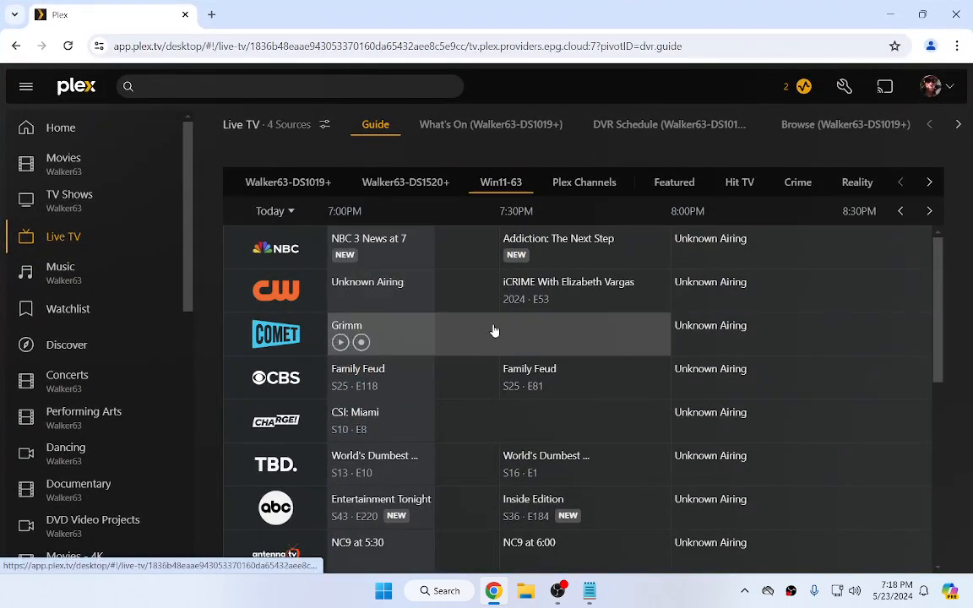
{"action": "scroll", "coordinate": [495, 330], "scroll_direction": "down", "scroll_amount": 3}
{"action": "scroll", "coordinate": [495, 330], "scroll_direction": "up", "scroll_amount": 3}
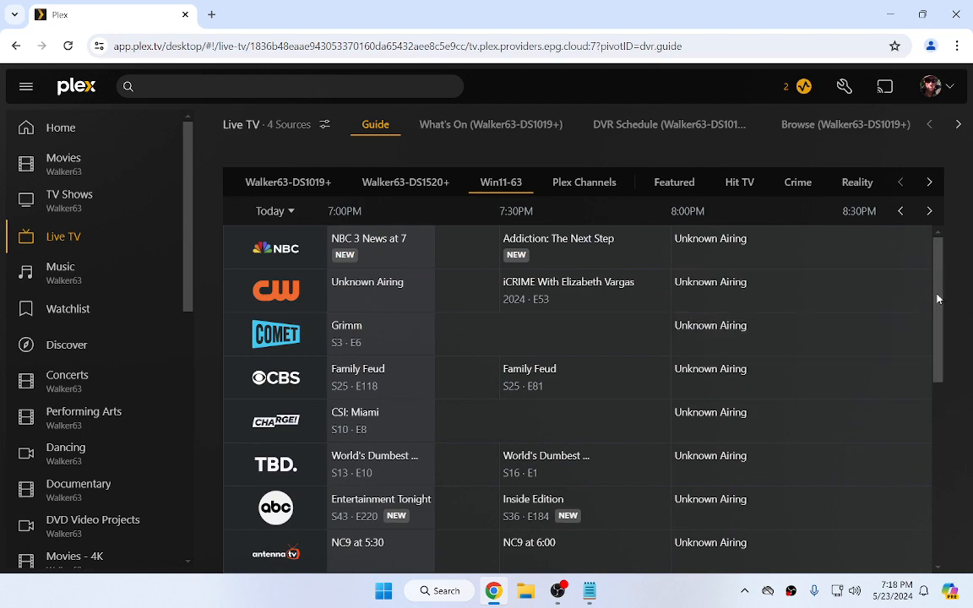
{"action": "left_click", "coordinate": [926, 212]}
{"action": "left_click", "coordinate": [926, 212]}
{"action": "left_click", "coordinate": [926, 212]}
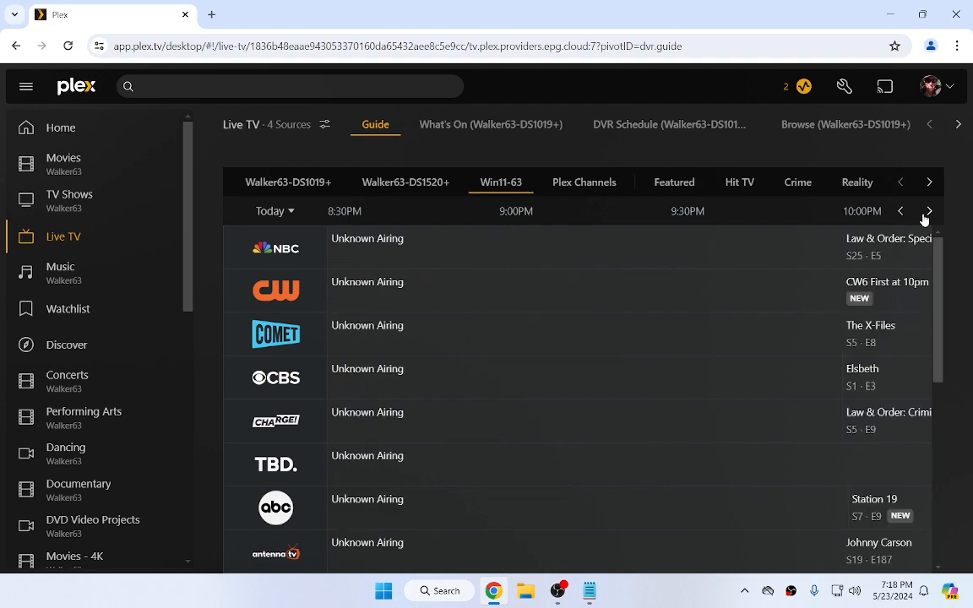
{"action": "left_click", "coordinate": [900, 212]}
{"action": "left_click", "coordinate": [901, 212]}
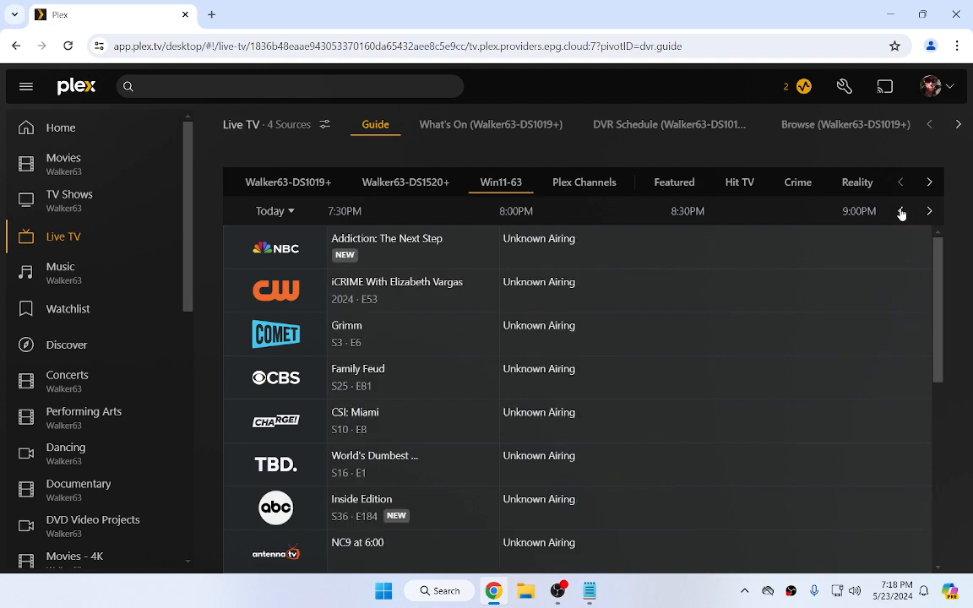
{"action": "left_click", "coordinate": [900, 212]}
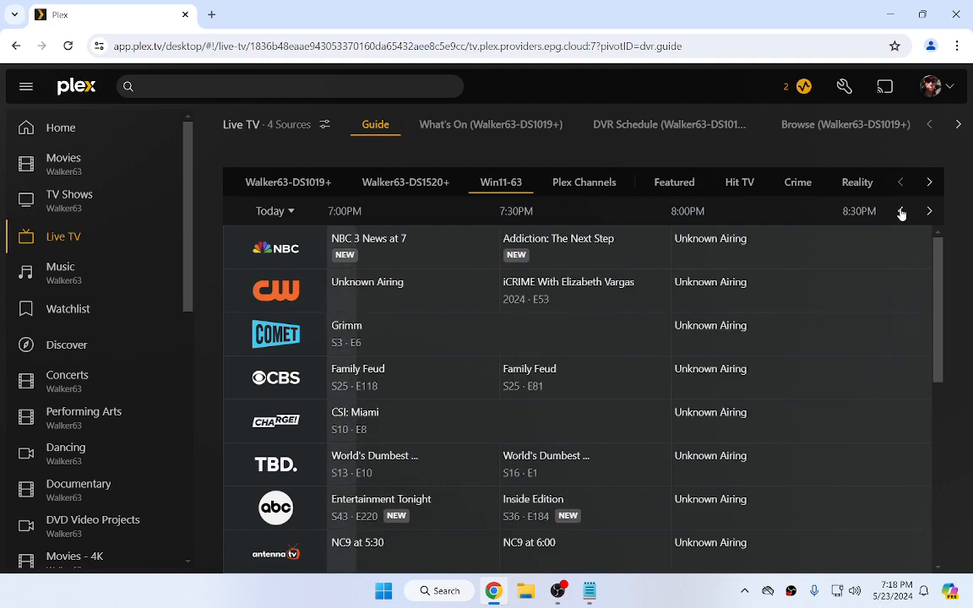
Check the Walker63-DS1520+ guide's listings for the same channels and evening time slots for comparison.
{"action": "left_click", "coordinate": [439, 184]}
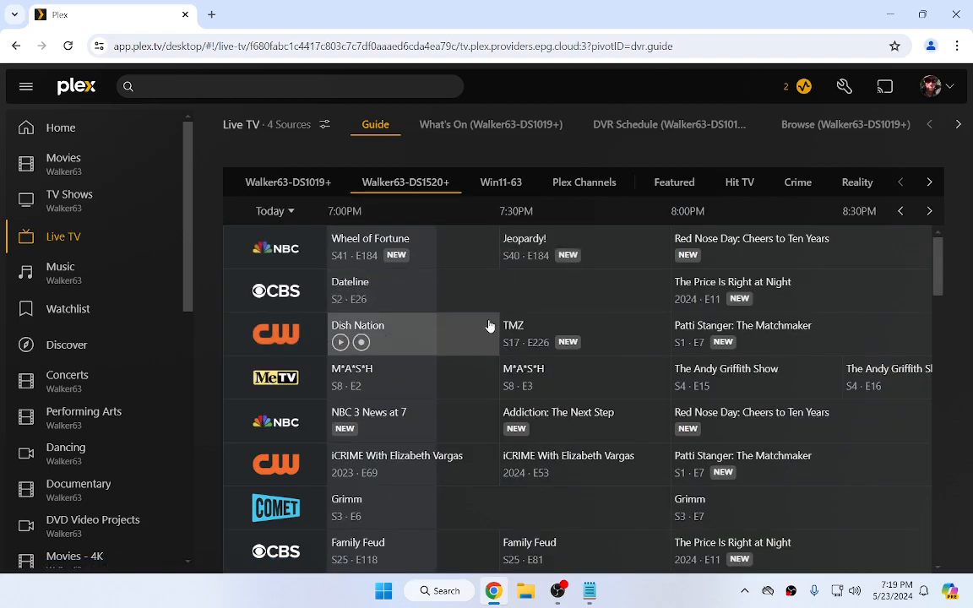
{"action": "scroll", "coordinate": [489, 324], "scroll_direction": "down", "scroll_amount": 1}
{"action": "scroll", "coordinate": [489, 326], "scroll_direction": "down", "scroll_amount": 2}
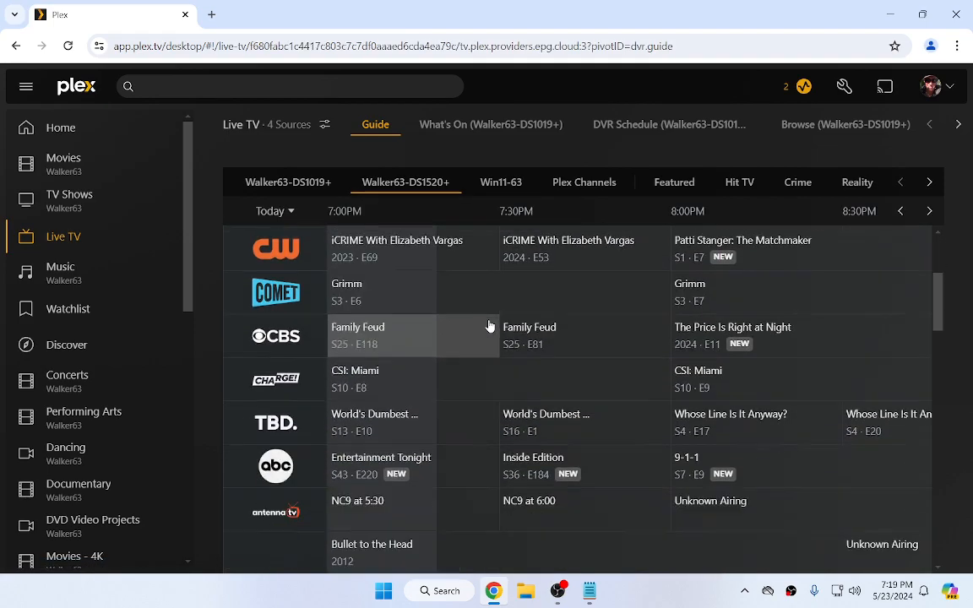
{"action": "left_click", "coordinate": [900, 212]}
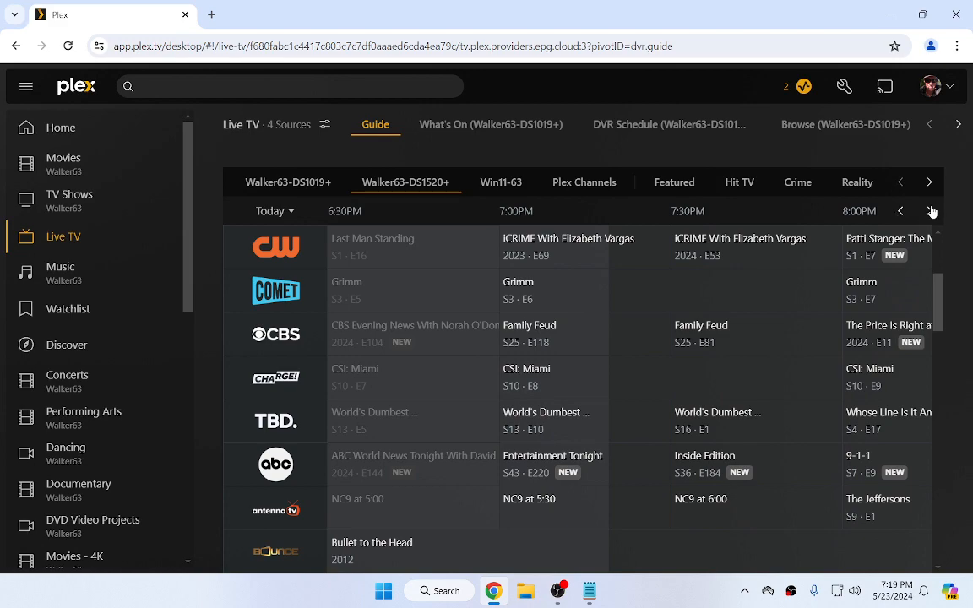
{"action": "left_click", "coordinate": [929, 211]}
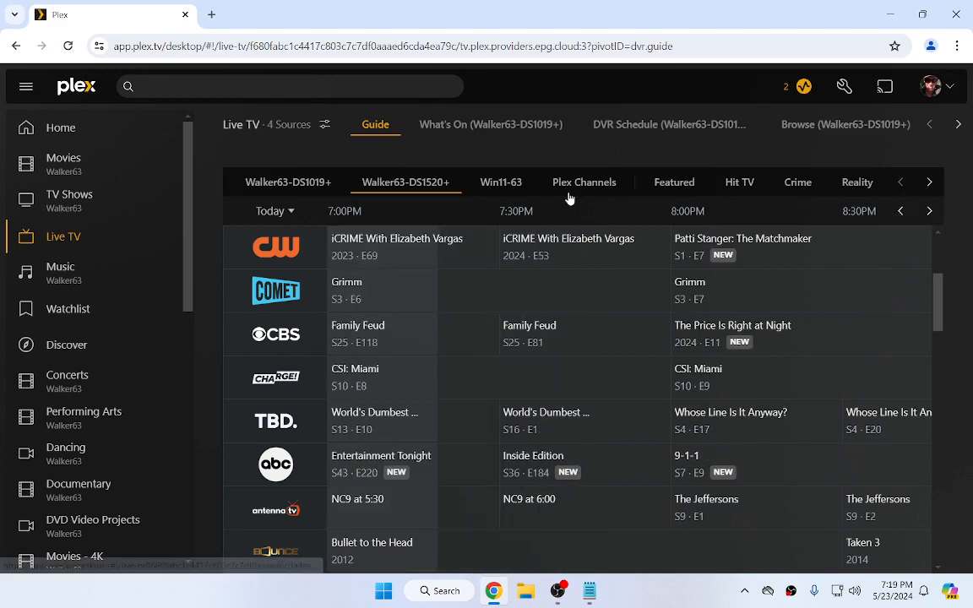
Switch back to the Win11-63 guide and look through its channels down to COZI.
{"action": "left_click", "coordinate": [508, 182]}
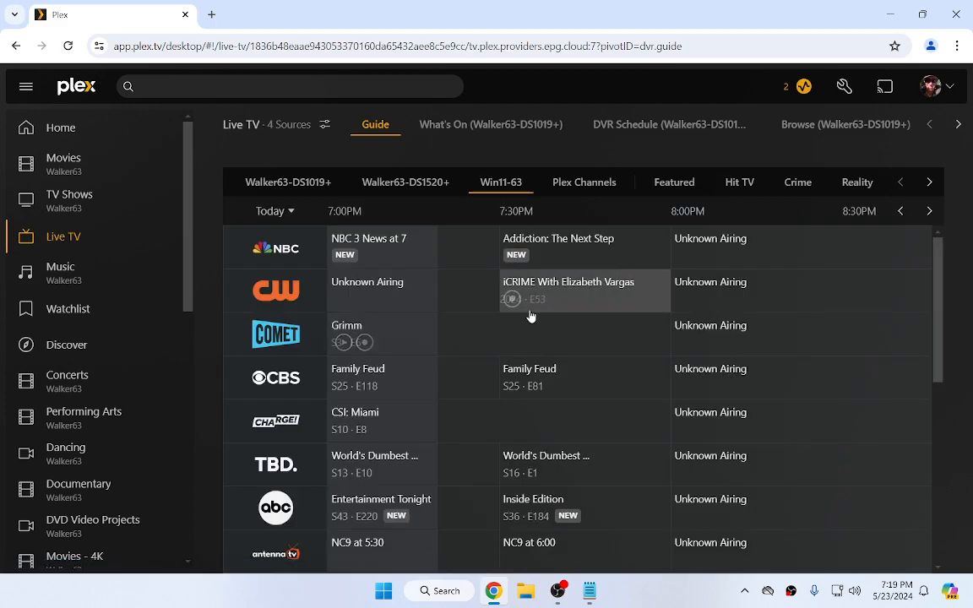
{"action": "scroll", "coordinate": [528, 320], "scroll_direction": "down", "scroll_amount": 3}
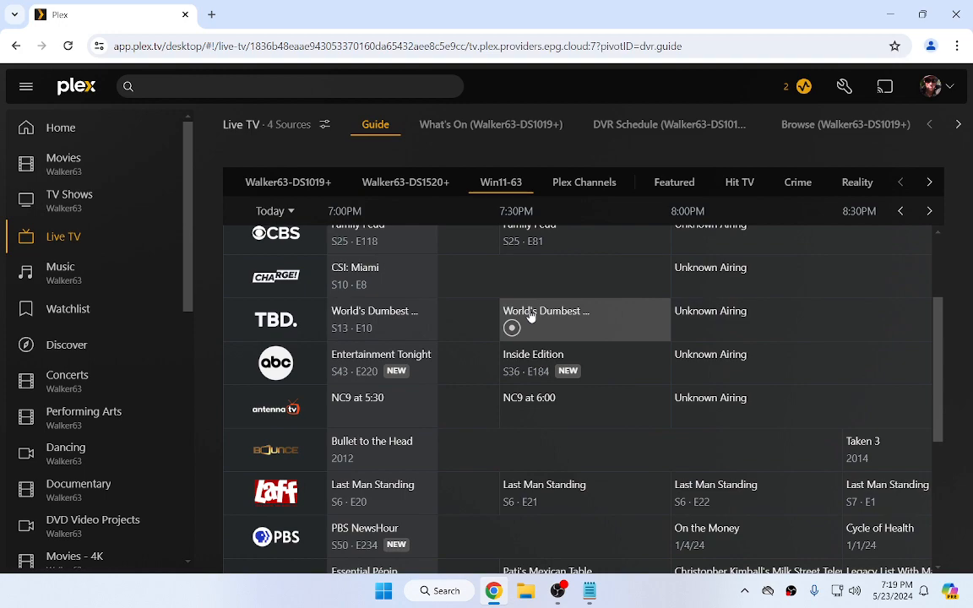
{"action": "scroll", "coordinate": [559, 408], "scroll_direction": "down", "scroll_amount": 5}
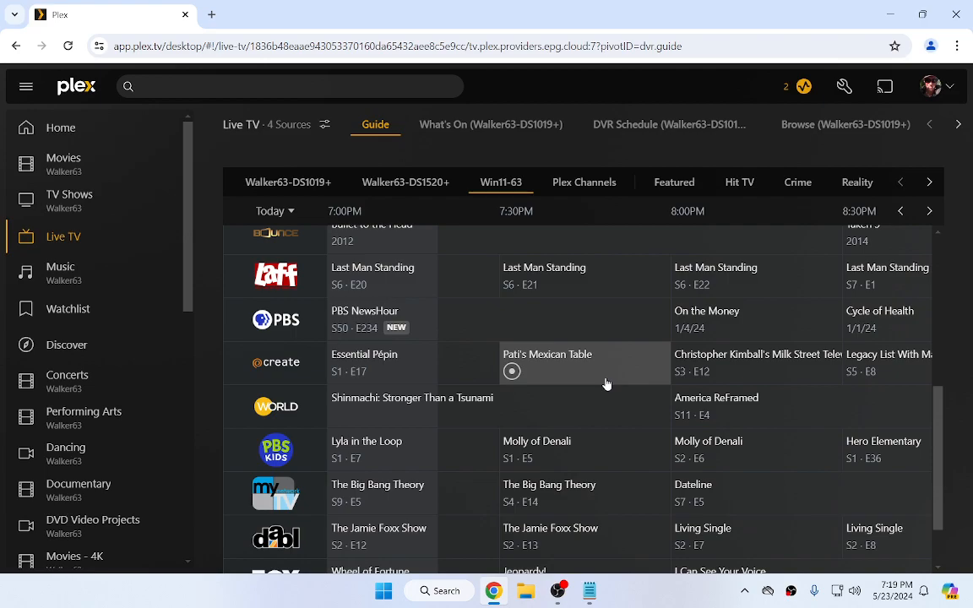
{"action": "scroll", "coordinate": [605, 384], "scroll_direction": "down", "scroll_amount": 2}
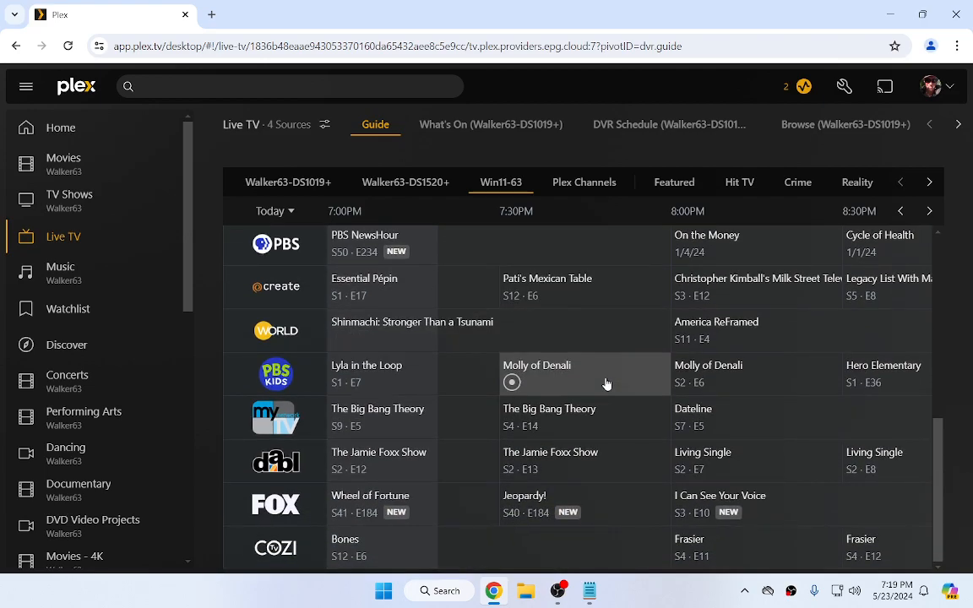
Schedule a recording of Frasier S4 E11 on COZI at 8:00PM, this episode only, added to the TV Shows library.
{"action": "left_click", "coordinate": [929, 211]}
{"action": "left_click", "coordinate": [929, 212]}
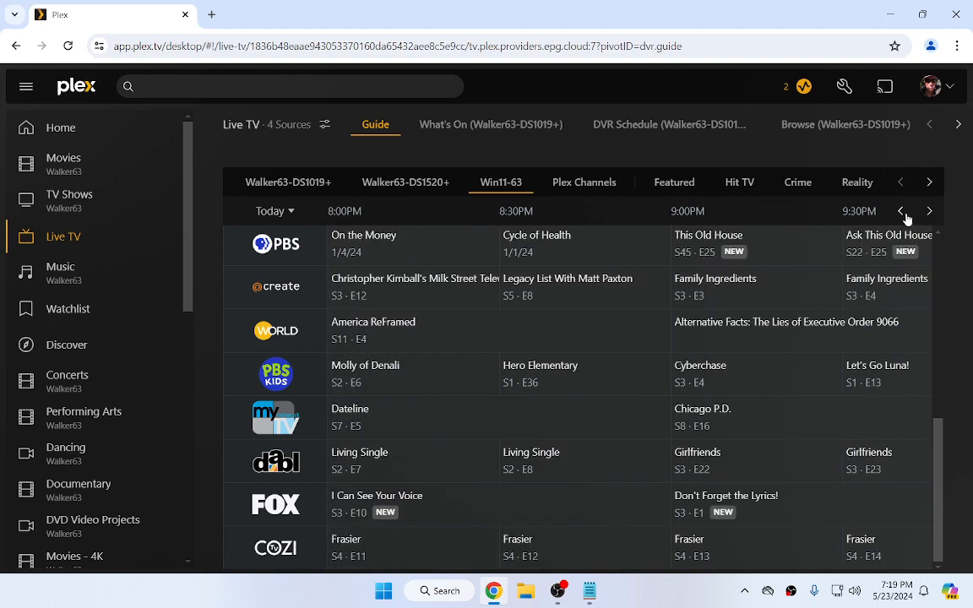
{"action": "left_click", "coordinate": [901, 213]}
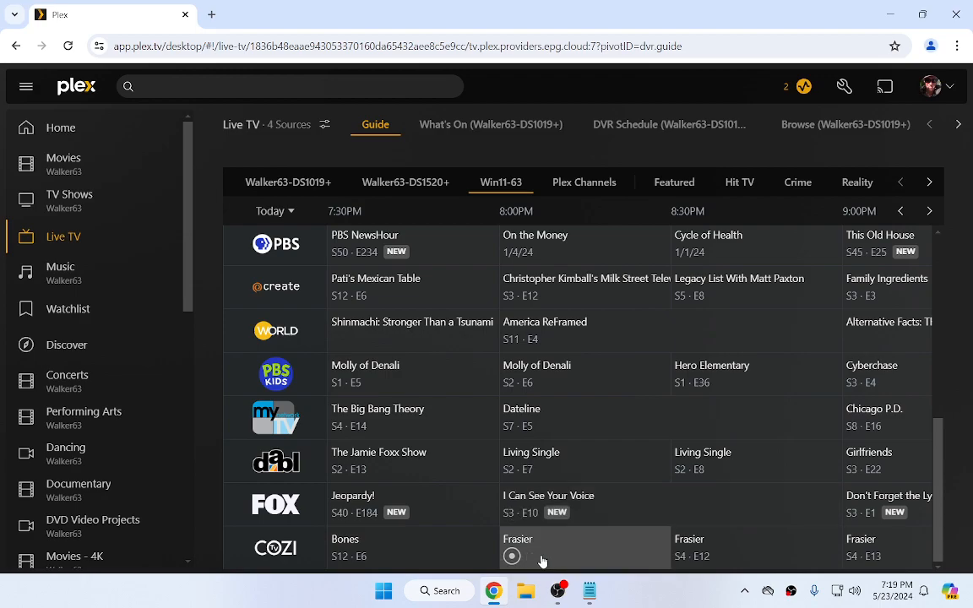
{"action": "left_click", "coordinate": [512, 556]}
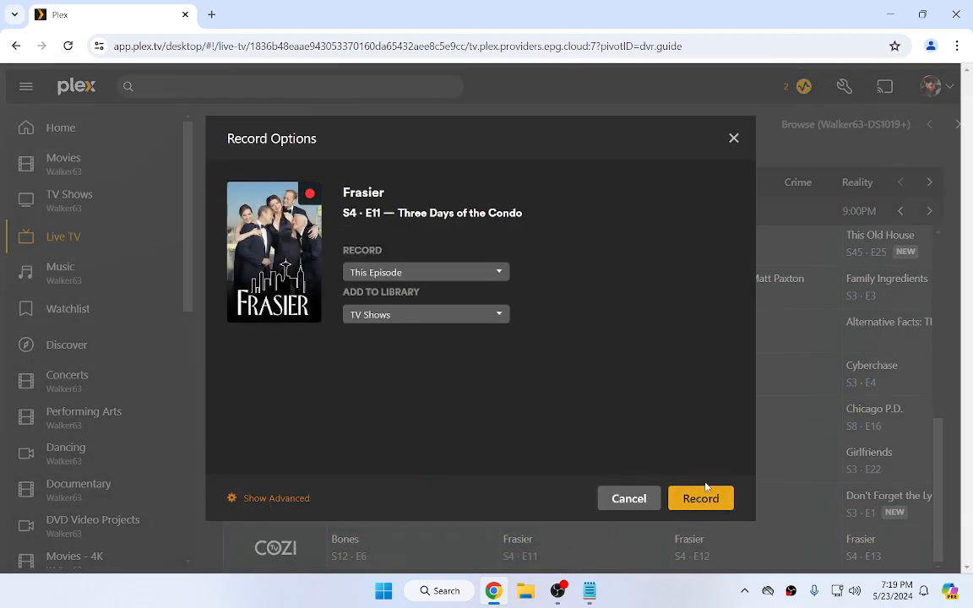
{"action": "left_click", "coordinate": [497, 316]}
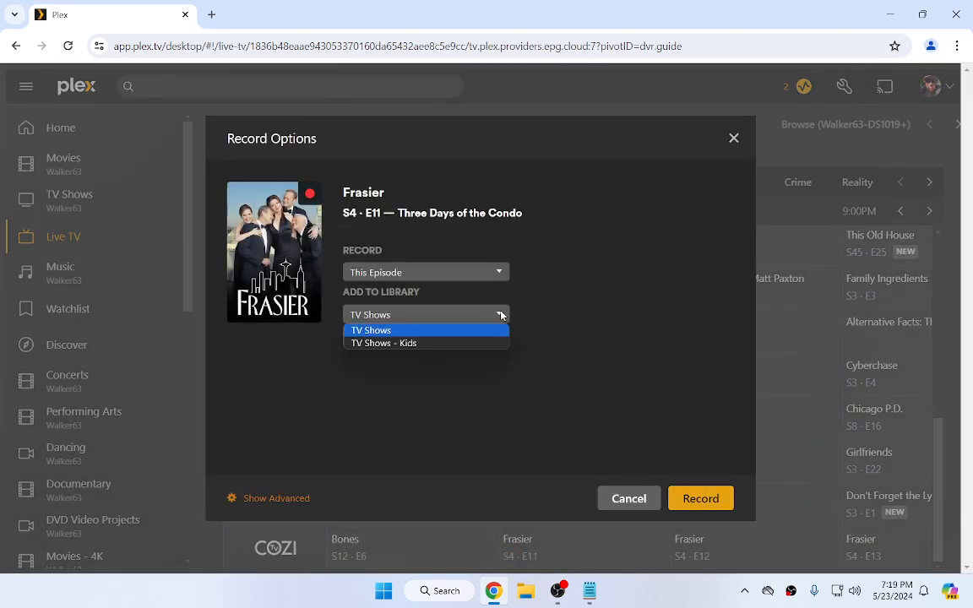
{"action": "left_click", "coordinate": [456, 331]}
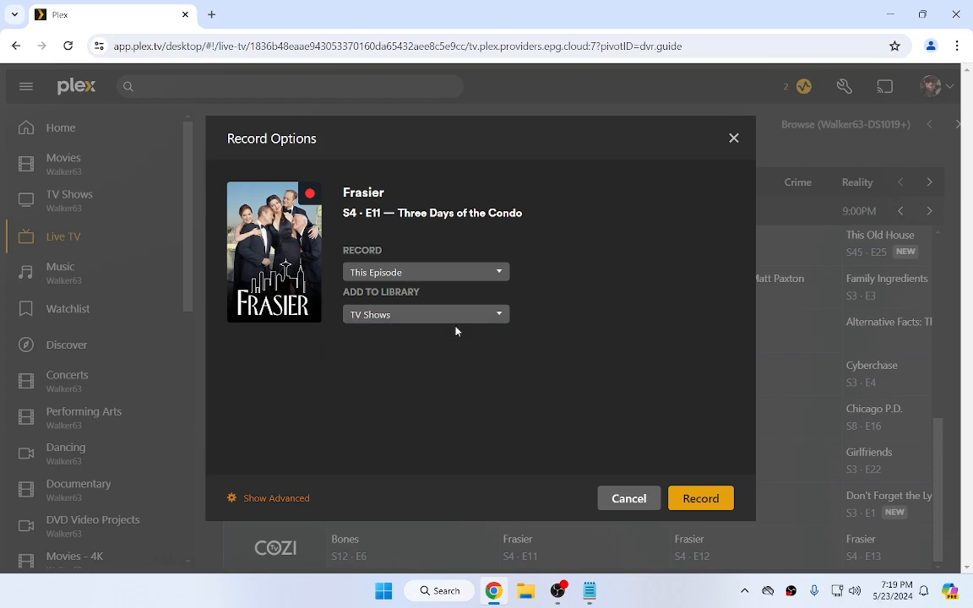
{"action": "left_click", "coordinate": [687, 498]}
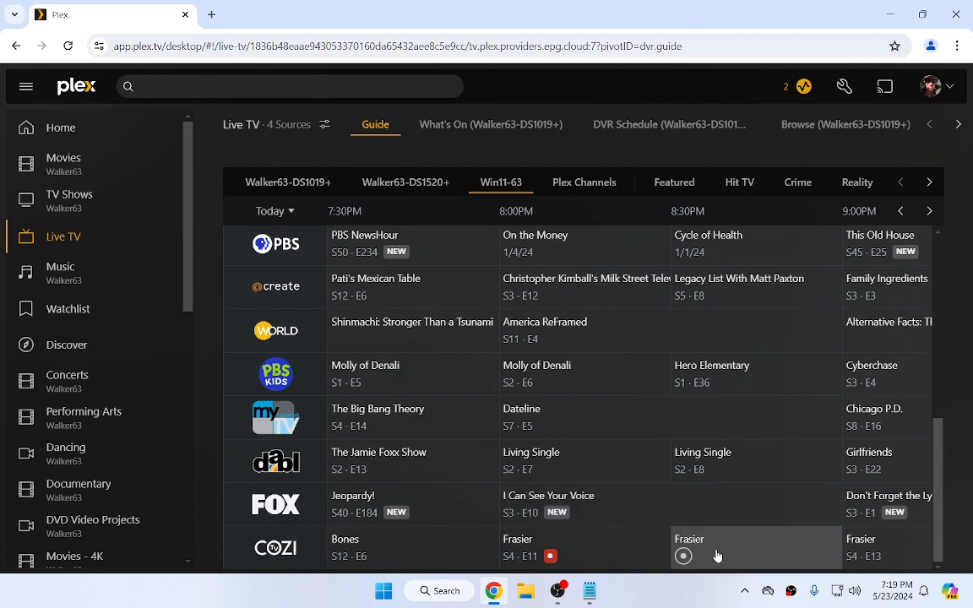
Schedule recordings of Frasier S4 E12, E13 and E14 on COZI at 8:30PM, 9:00PM and 9:30PM.
{"action": "left_click", "coordinate": [687, 555]}
{"action": "left_click", "coordinate": [701, 498]}
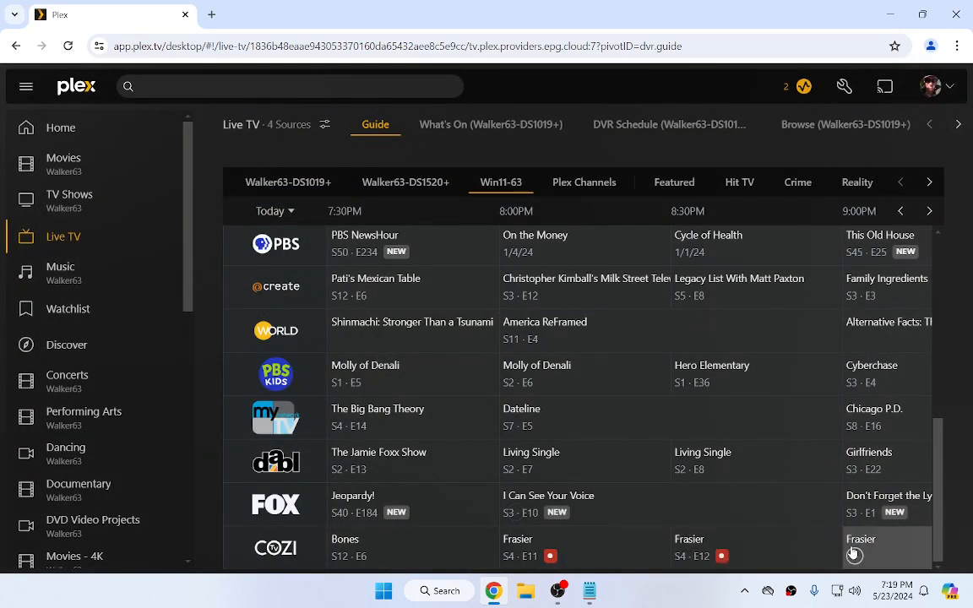
{"action": "left_click", "coordinate": [853, 557]}
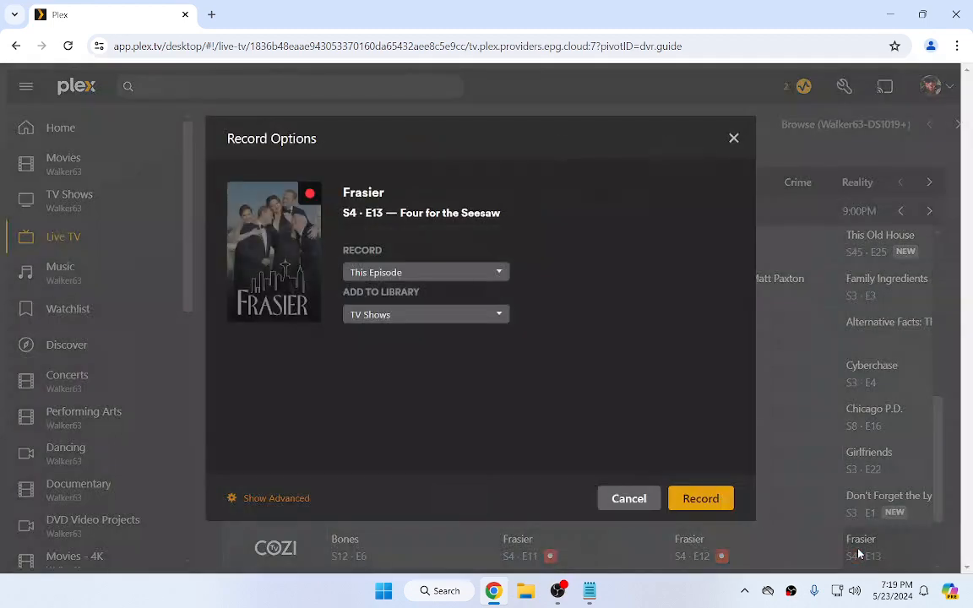
{"action": "left_click", "coordinate": [731, 501]}
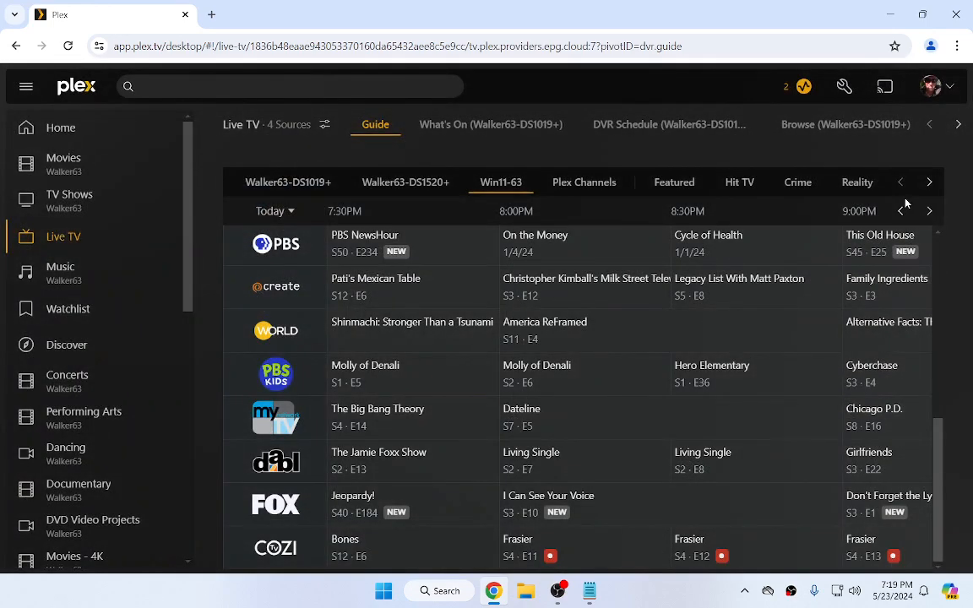
{"action": "left_click", "coordinate": [930, 211]}
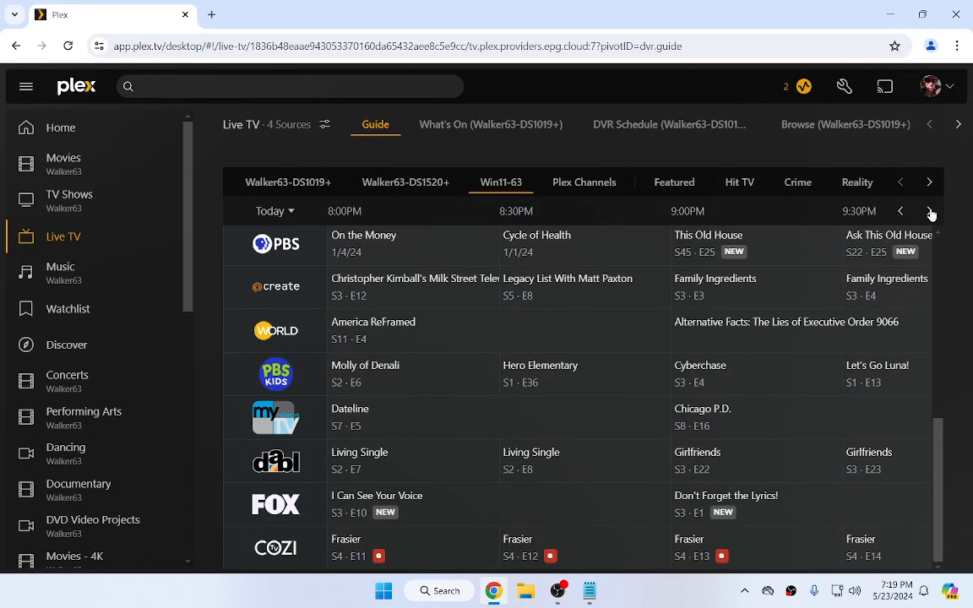
{"action": "left_click", "coordinate": [855, 555]}
{"action": "left_click", "coordinate": [724, 500]}
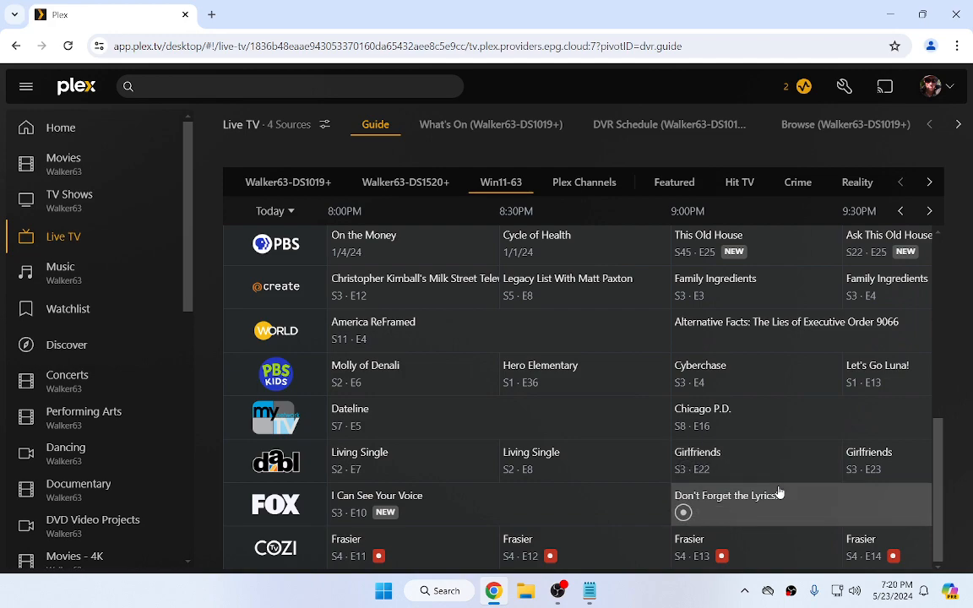
Schedule recordings of Last Man Standing S6 E21, S6 E22 and S7 E1 on Laff at 7:30PM, 8:00PM and 8:30PM.
{"action": "scroll", "coordinate": [778, 492], "scroll_direction": "up", "scroll_amount": 1}
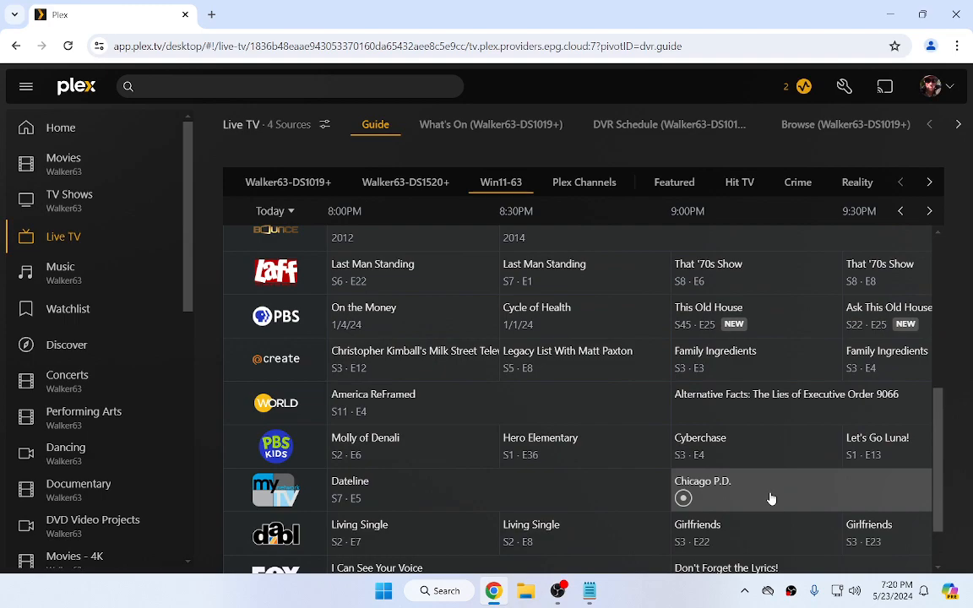
{"action": "scroll", "coordinate": [770, 498], "scroll_direction": "down", "scroll_amount": 1}
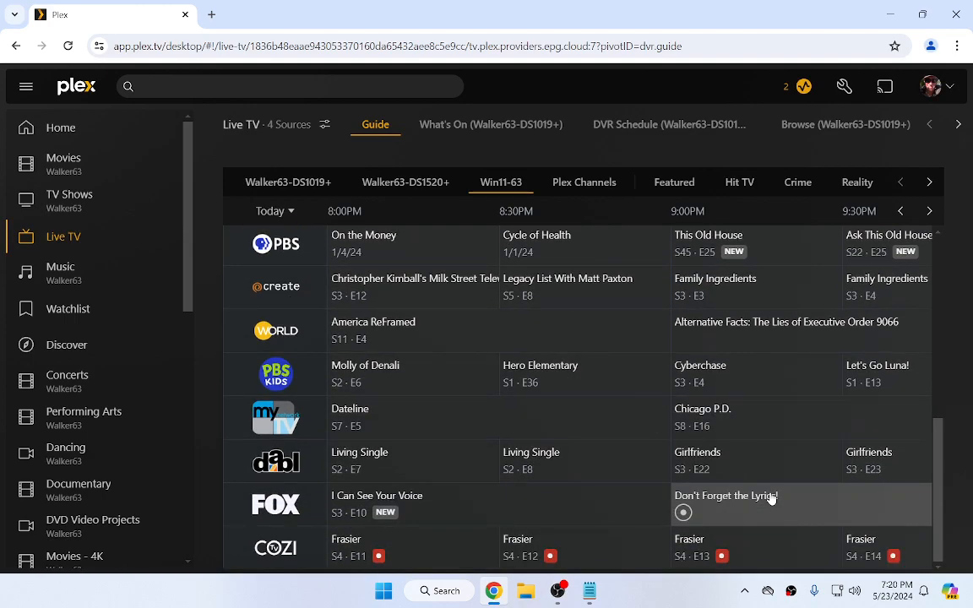
{"action": "scroll", "coordinate": [770, 499], "scroll_direction": "up", "scroll_amount": 2}
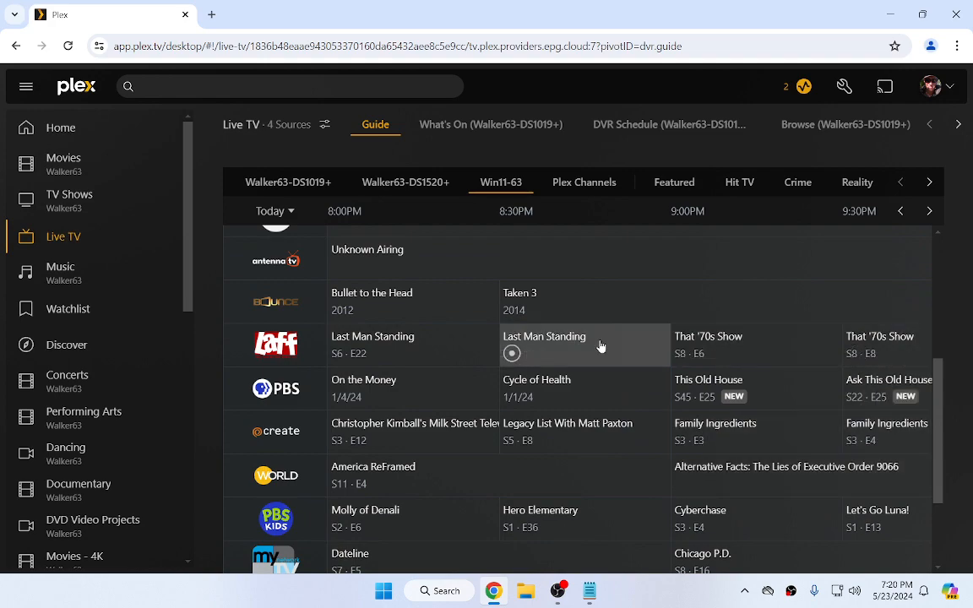
{"action": "left_click", "coordinate": [901, 212]}
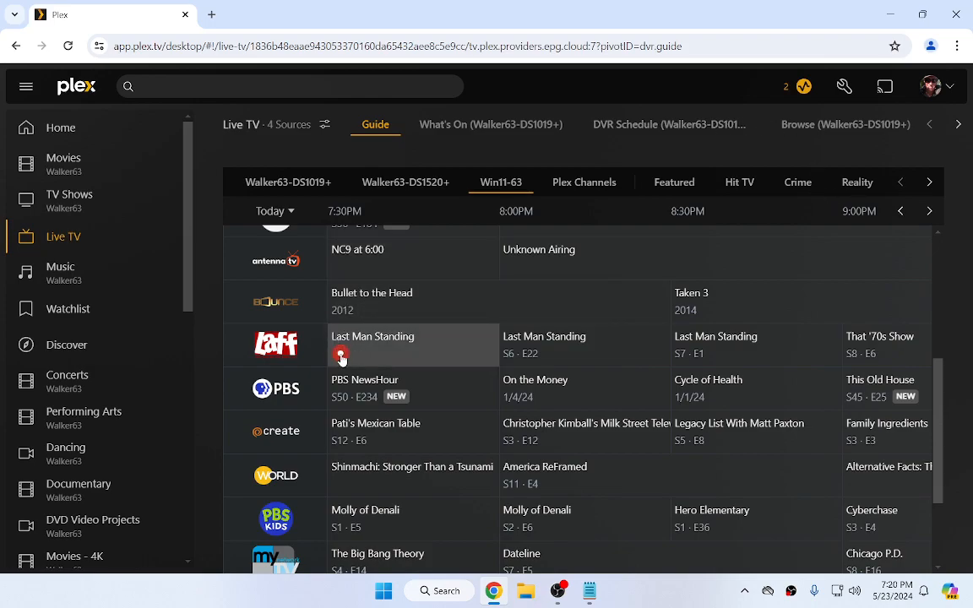
{"action": "left_click", "coordinate": [340, 355]}
{"action": "left_click", "coordinate": [687, 499]}
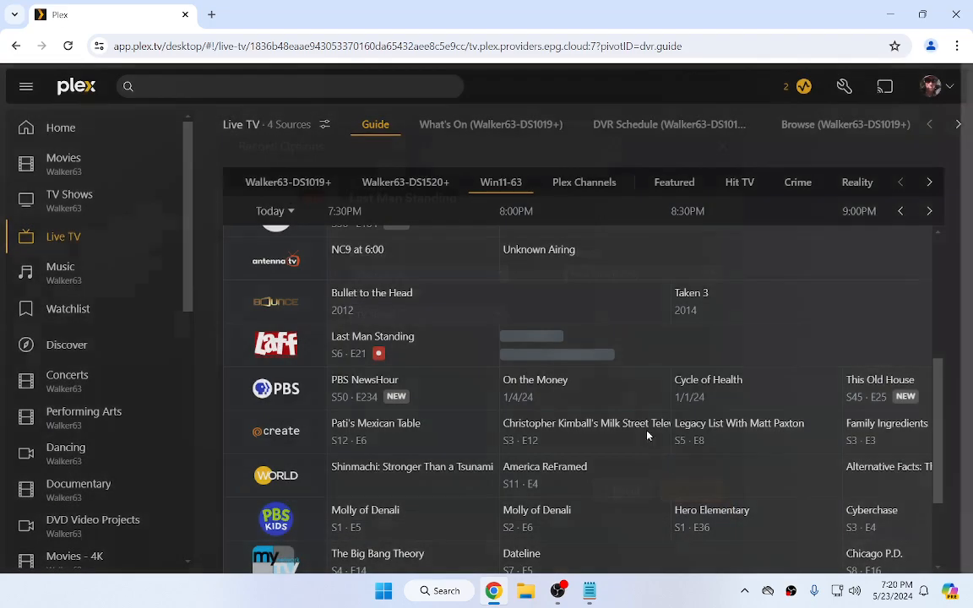
{"action": "left_click", "coordinate": [511, 355]}
{"action": "left_click", "coordinate": [686, 497]}
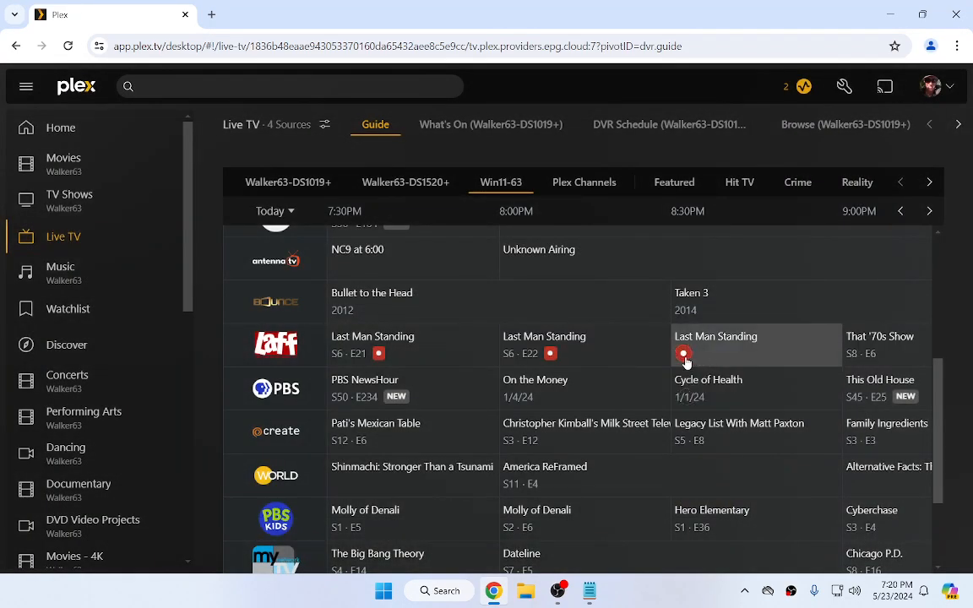
{"action": "left_click", "coordinate": [686, 361]}
{"action": "left_click", "coordinate": [694, 496]}
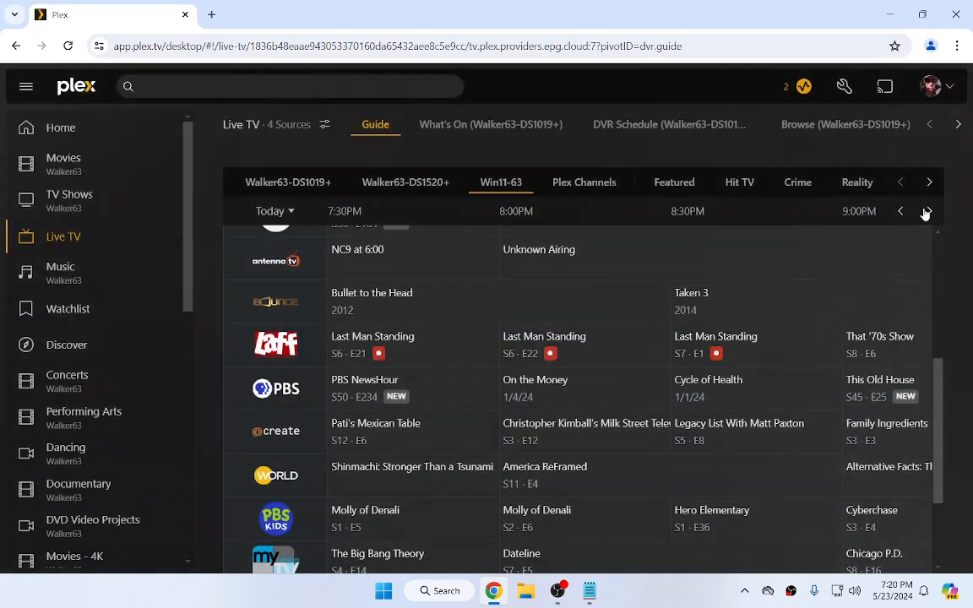
Schedule a recording of That '70s Show S8 E6 on Laff at 9:00PM, this episode only, added to the TV Shows library.
{"action": "left_click", "coordinate": [928, 211]}
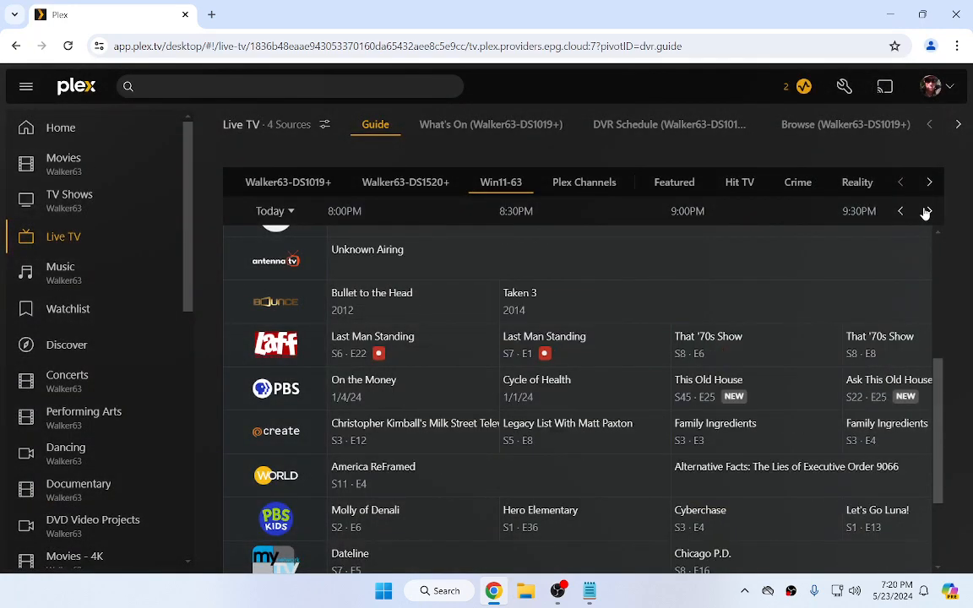
{"action": "left_click", "coordinate": [925, 212]}
{"action": "left_click", "coordinate": [926, 212]}
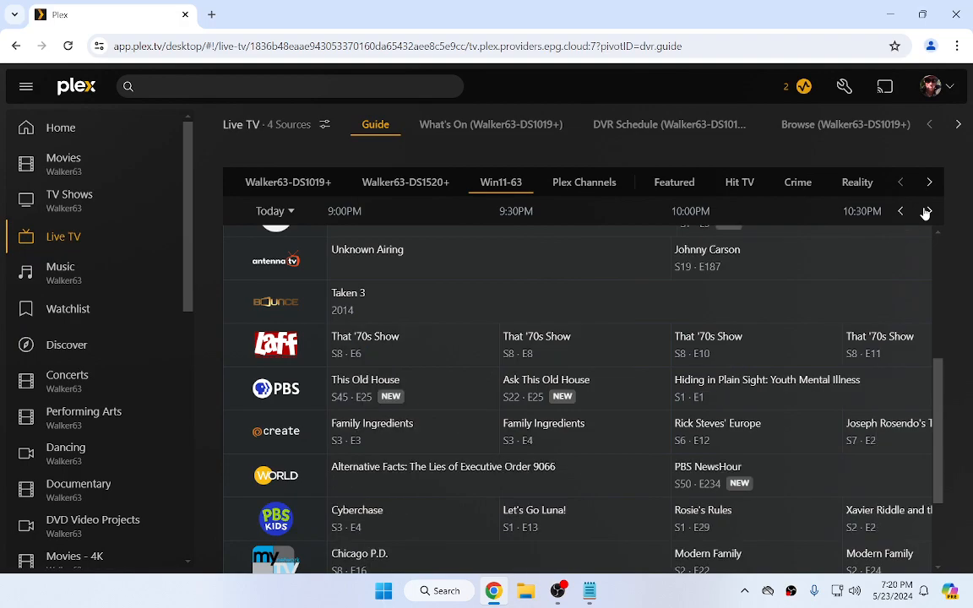
{"action": "left_click", "coordinate": [898, 213]}
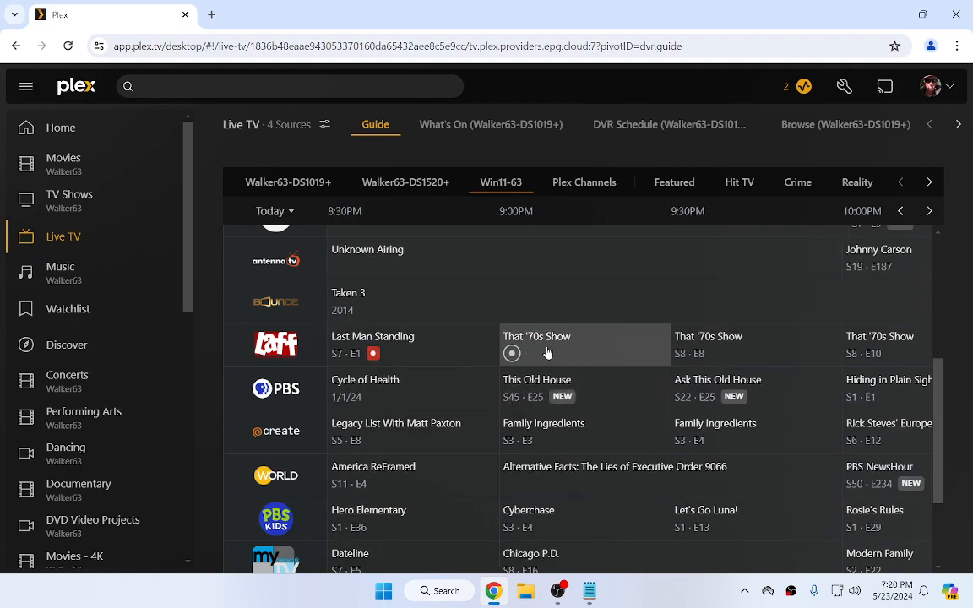
{"action": "left_click", "coordinate": [514, 355]}
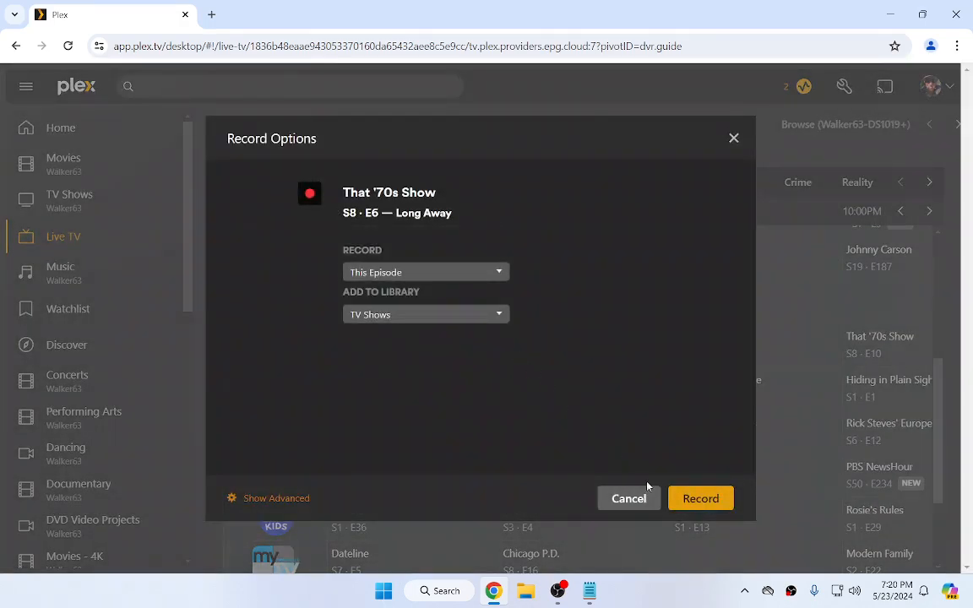
{"action": "left_click", "coordinate": [705, 497]}
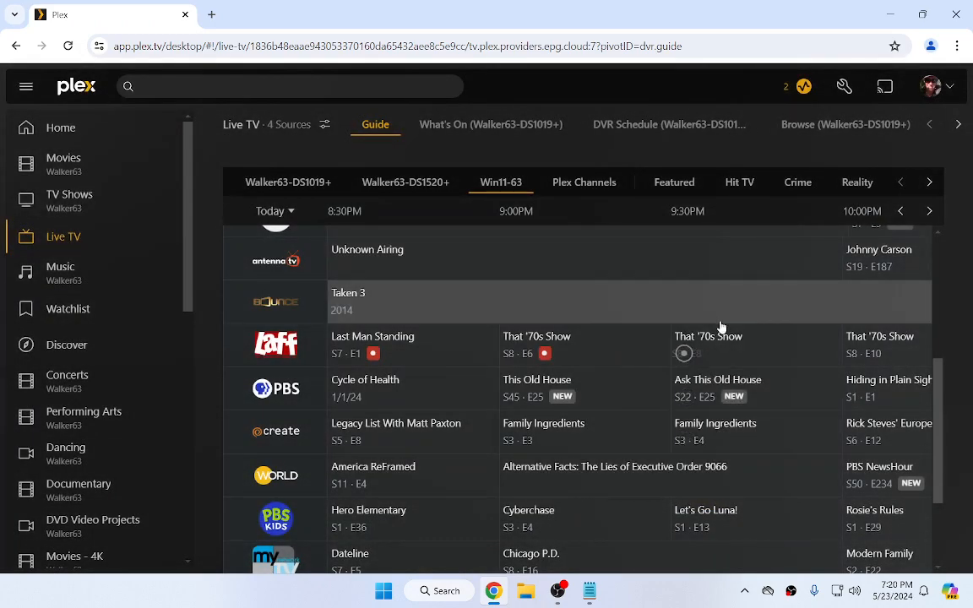
{"action": "scroll", "coordinate": [724, 309], "scroll_direction": "up", "scroll_amount": 4}
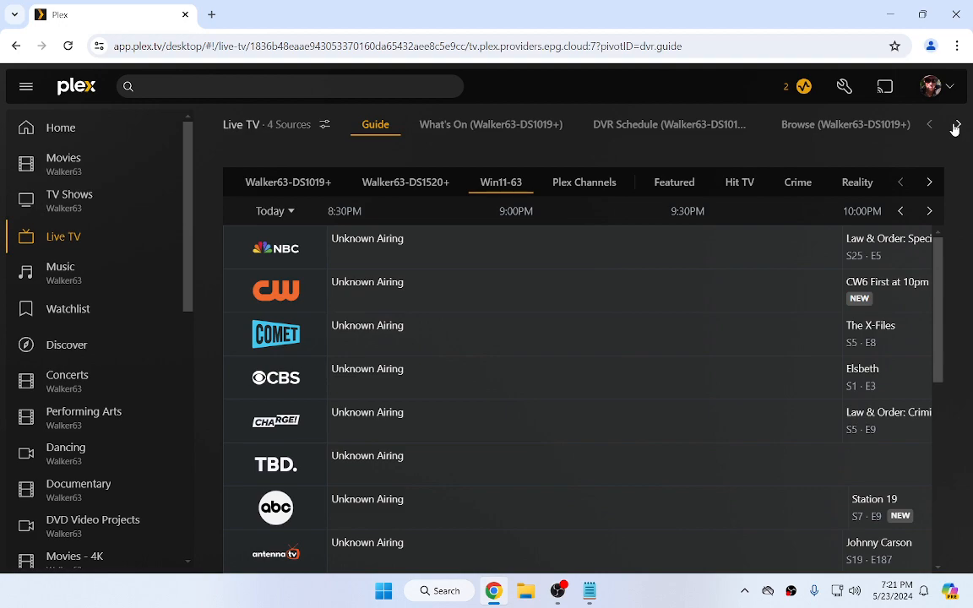
Check the DVR settings of the Win11-63 server, close them without changes and return to the Live TV guide.
{"action": "left_click", "coordinate": [72, 238]}
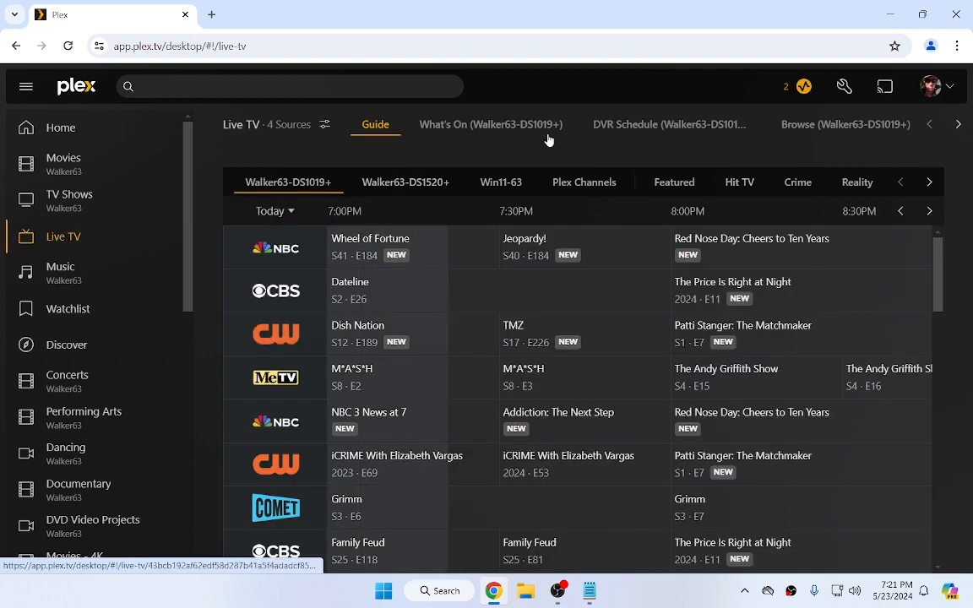
{"action": "left_click", "coordinate": [843, 86]}
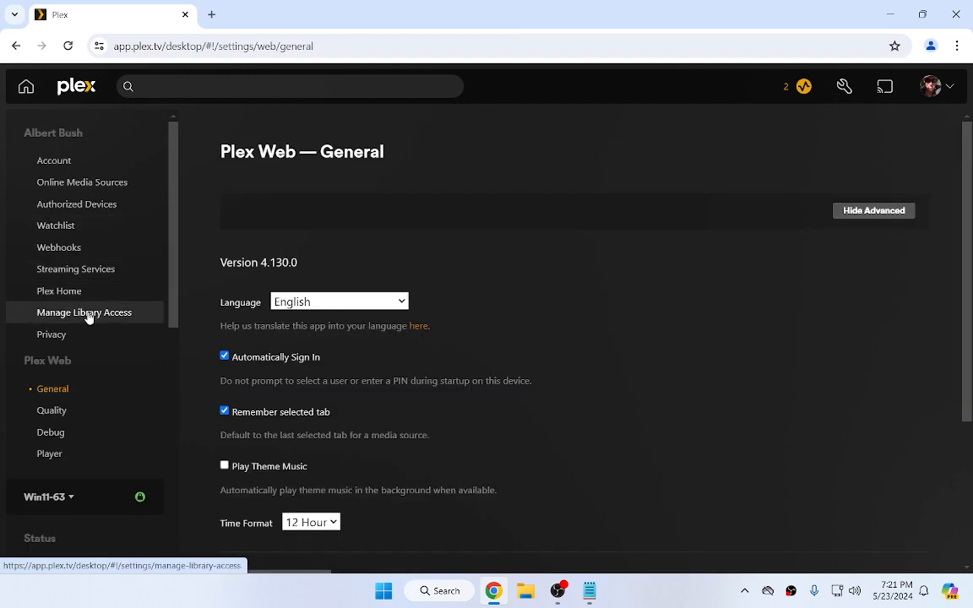
{"action": "scroll", "coordinate": [83, 322], "scroll_direction": "down", "scroll_amount": 5}
{"action": "scroll", "coordinate": [82, 323], "scroll_direction": "down", "scroll_amount": 2}
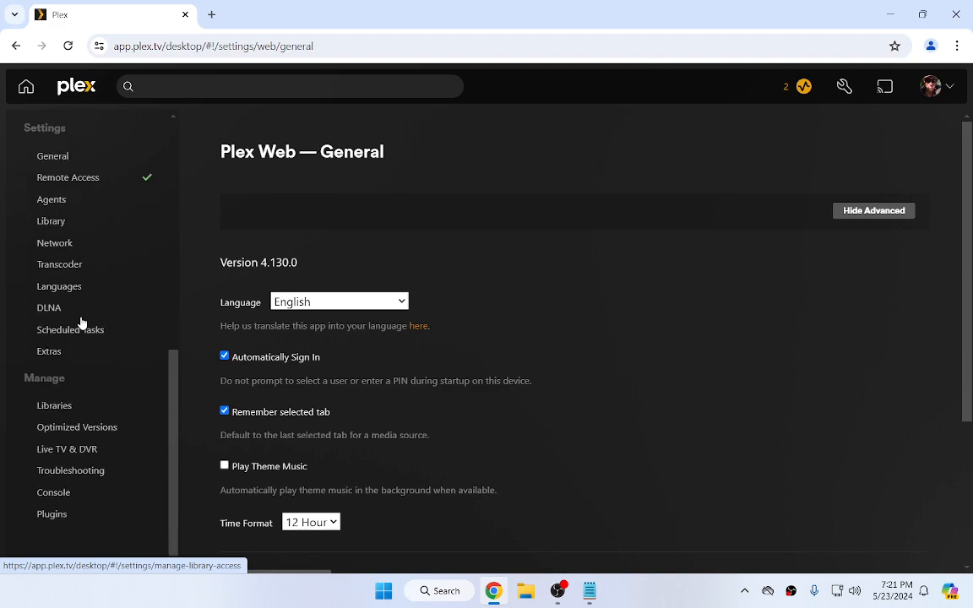
{"action": "left_click", "coordinate": [55, 448]}
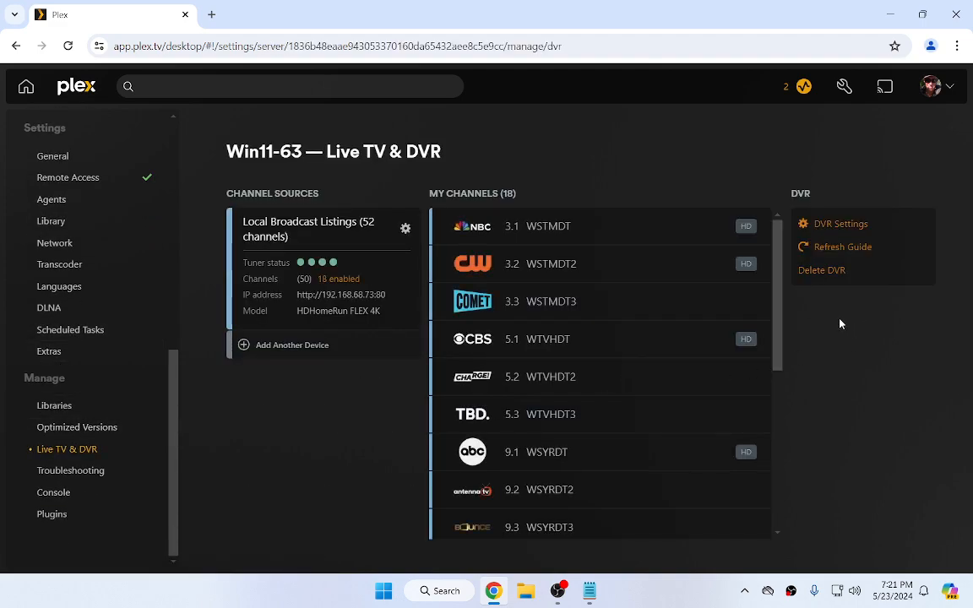
{"action": "left_click", "coordinate": [837, 227]}
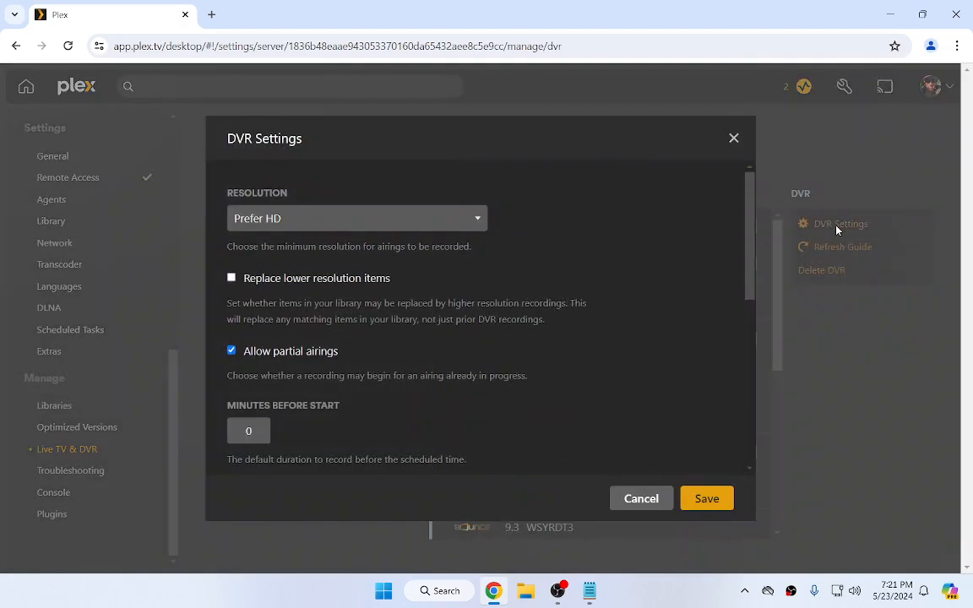
{"action": "left_click", "coordinate": [629, 498]}
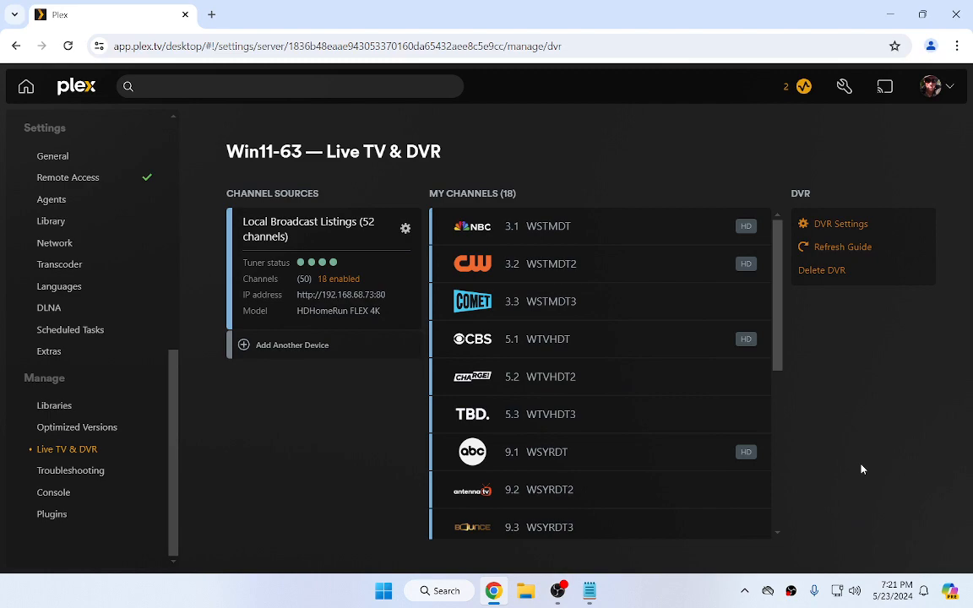
{"action": "left_click", "coordinate": [16, 47]}
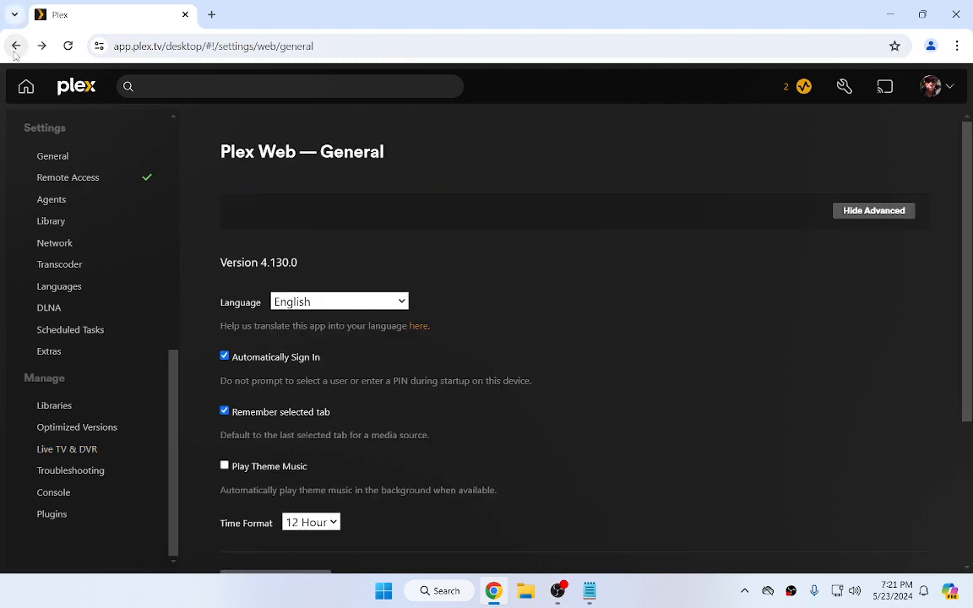
{"action": "left_click", "coordinate": [16, 46]}
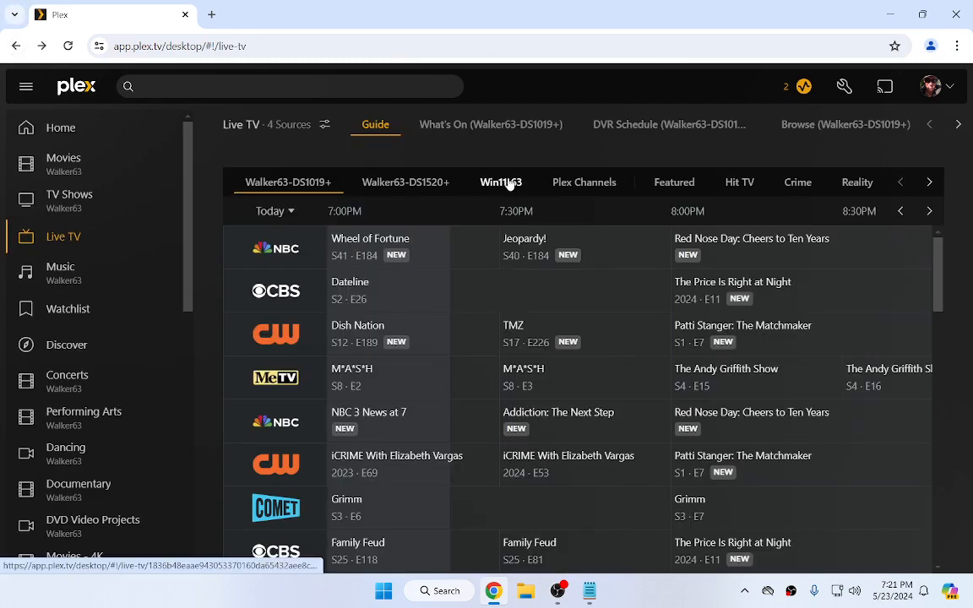
Open the DVR schedule of Win11-63 and review today's scheduled recordings in the calendar view.
{"action": "left_click", "coordinate": [509, 183]}
{"action": "left_click", "coordinate": [958, 126]}
{"action": "left_click", "coordinate": [958, 125]}
{"action": "left_click", "coordinate": [958, 126]}
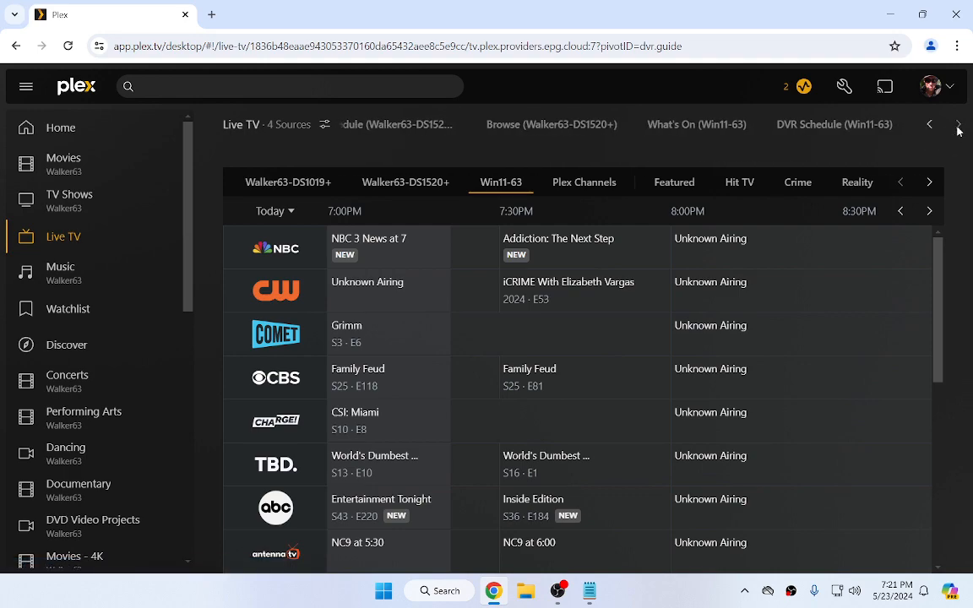
{"action": "left_click", "coordinate": [826, 125]}
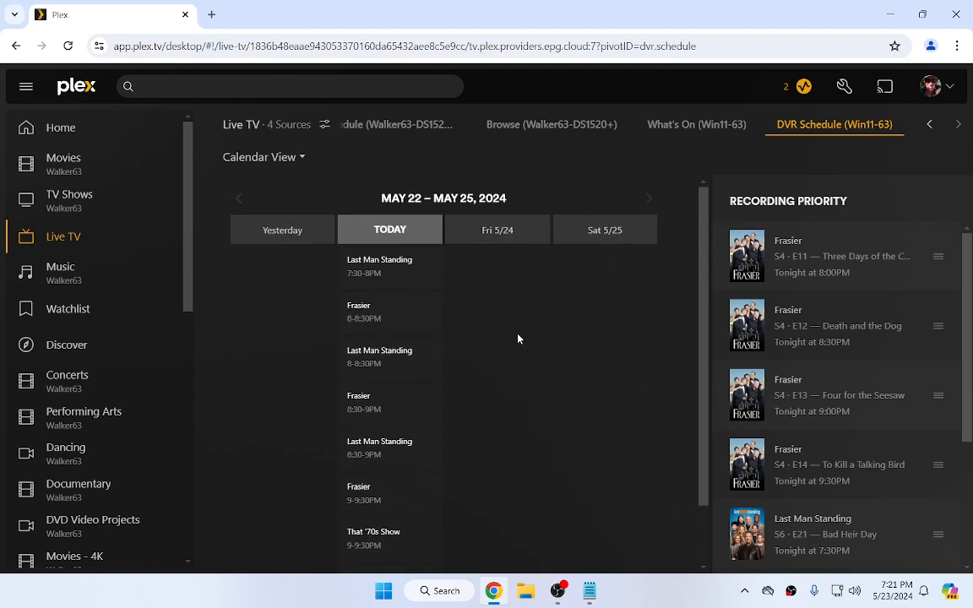
{"action": "scroll", "coordinate": [478, 320], "scroll_direction": "down", "scroll_amount": 1}
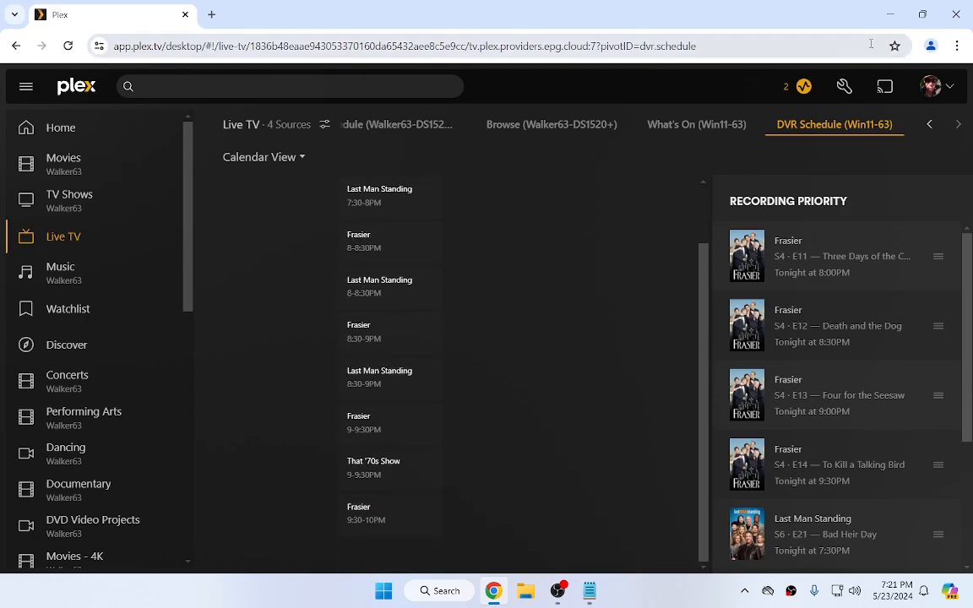
Open the plextmb folder on Local Disk (C:) in File Explorer and show it in a smaller window over the browser.
{"action": "double_click", "coordinate": [768, 15]}
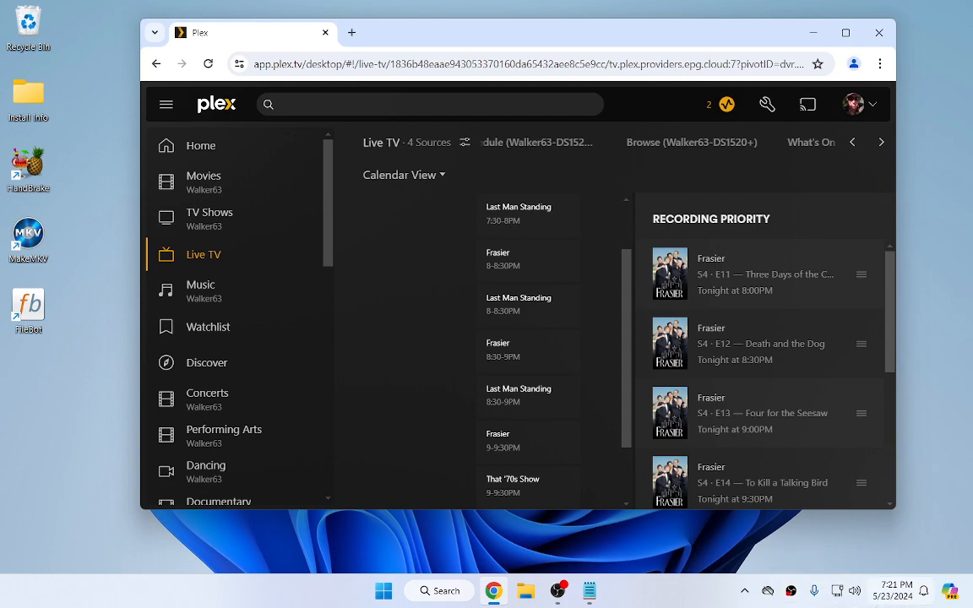
{"action": "left_click", "coordinate": [526, 591]}
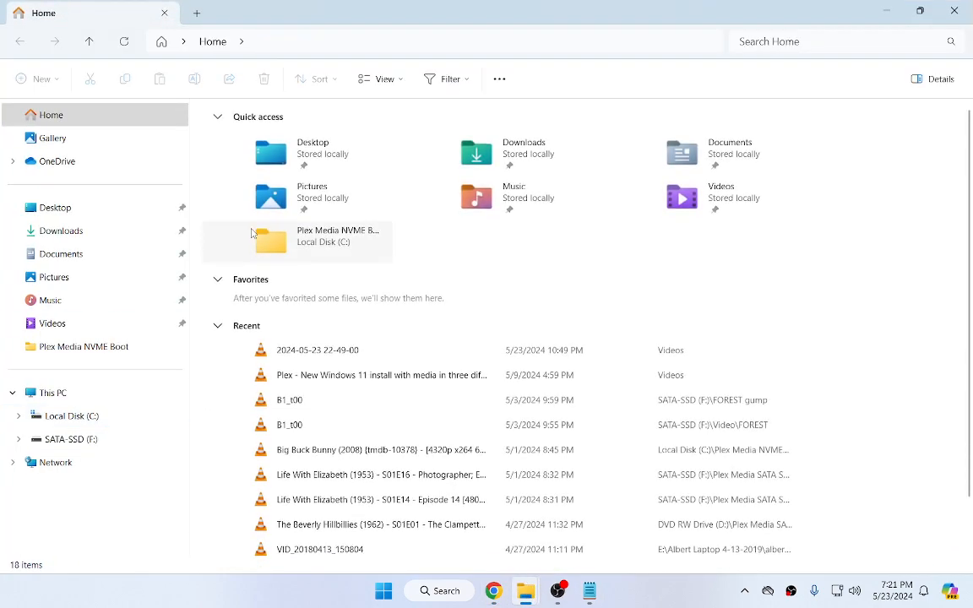
{"action": "left_click", "coordinate": [53, 415]}
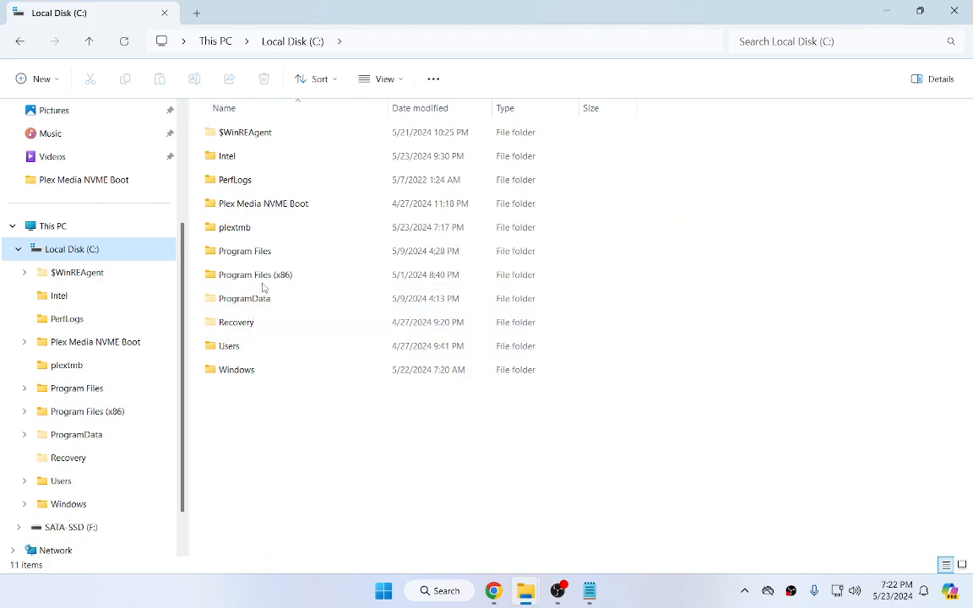
{"action": "double_click", "coordinate": [233, 226]}
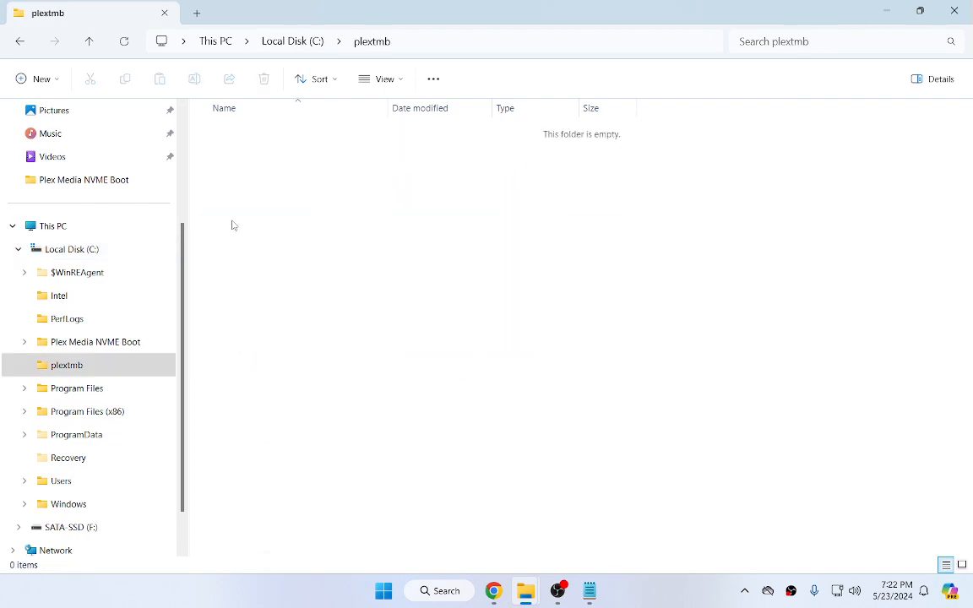
{"action": "double_click", "coordinate": [611, 15]}
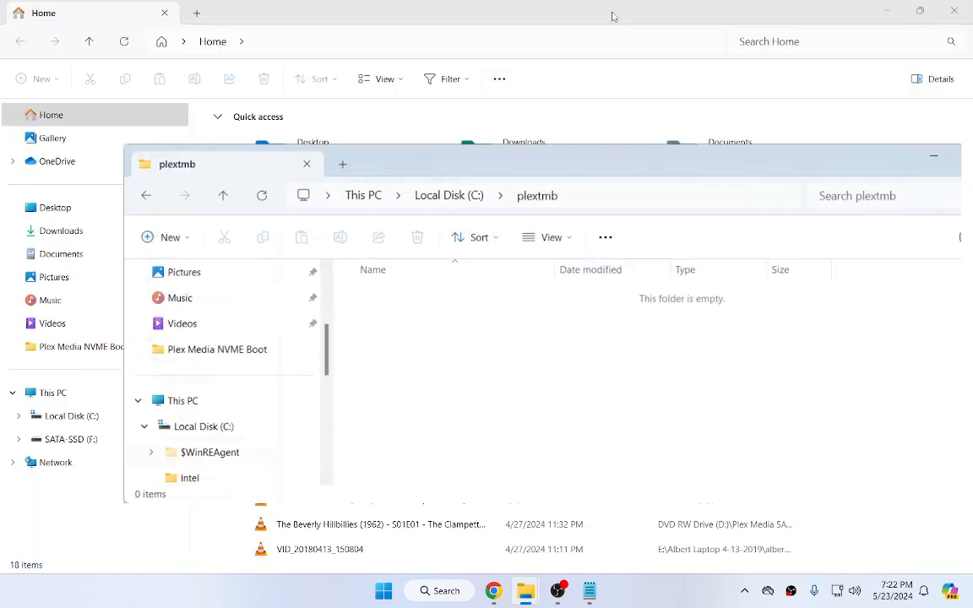
{"action": "left_click", "coordinate": [164, 12]}
{"action": "left_click_drag", "start_coordinate": [550, 187], "coordinate": [441, 101]}
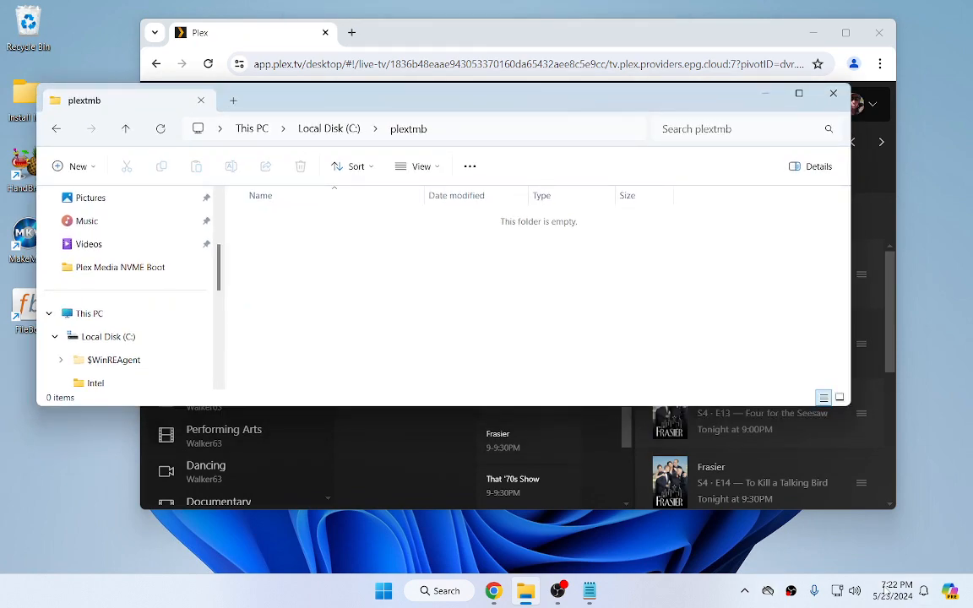
Check the Win11-63 DVR calendar for the state of today's 7:30PM Last Man Standing recording.
{"action": "mouse_move", "coordinate": [890, 585]}
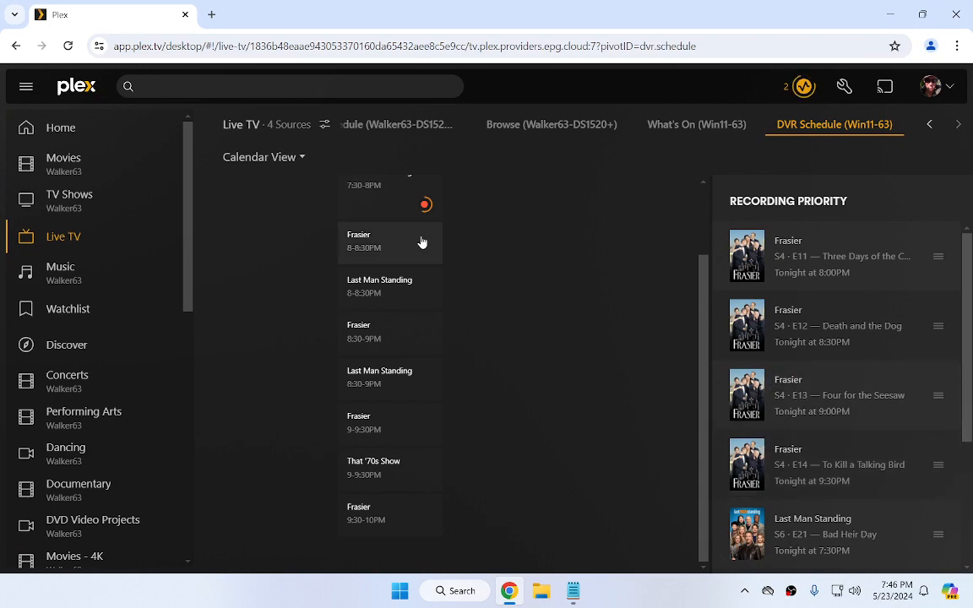
{"action": "scroll", "coordinate": [485, 264], "scroll_direction": "up", "scroll_amount": 1}
{"action": "scroll", "coordinate": [485, 264], "scroll_direction": "up", "scroll_amount": 2}
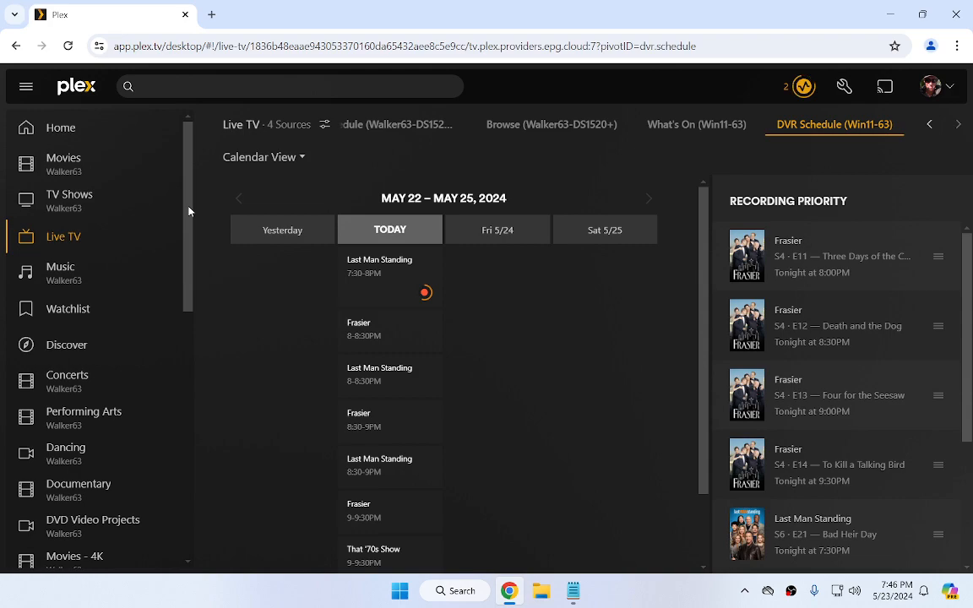
Open the Win11-63 Transcoder settings and check the transcoder temporary directory path.
{"action": "left_click", "coordinate": [845, 87]}
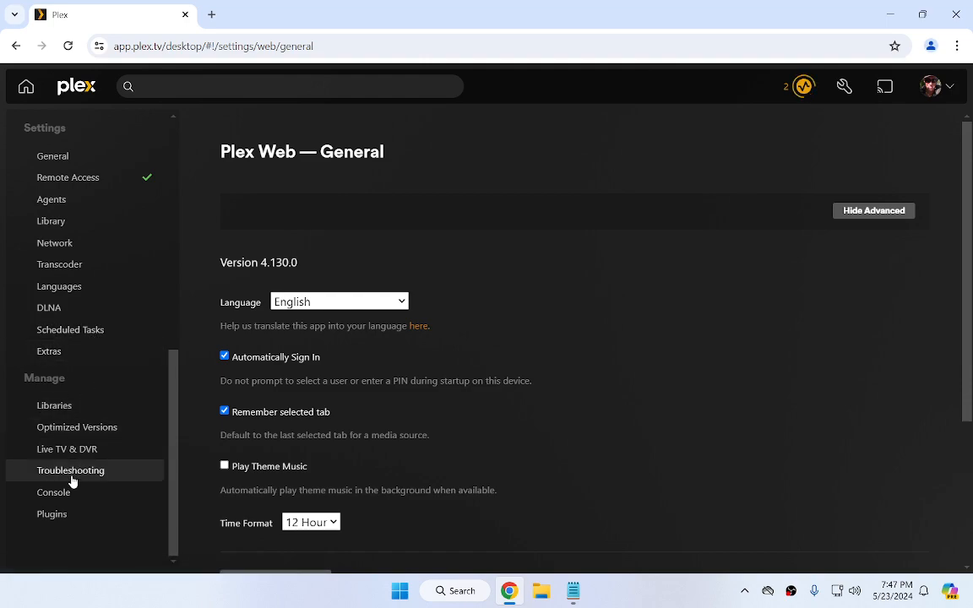
{"action": "scroll", "coordinate": [74, 473], "scroll_direction": "up", "scroll_amount": 2}
{"action": "scroll", "coordinate": [87, 415], "scroll_direction": "up", "scroll_amount": 1}
{"action": "scroll", "coordinate": [86, 417], "scroll_direction": "down", "scroll_amount": 2}
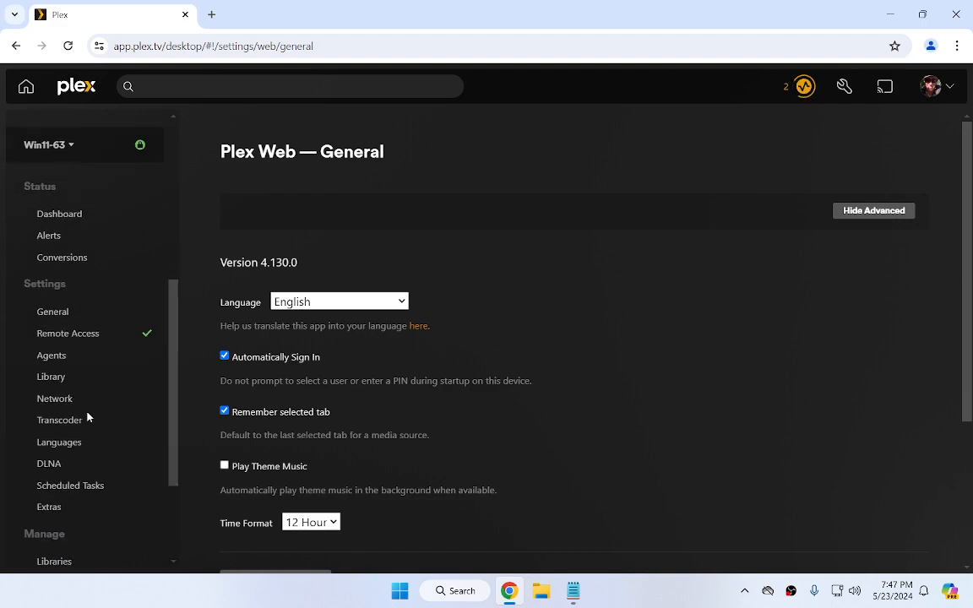
{"action": "left_click", "coordinate": [59, 409]}
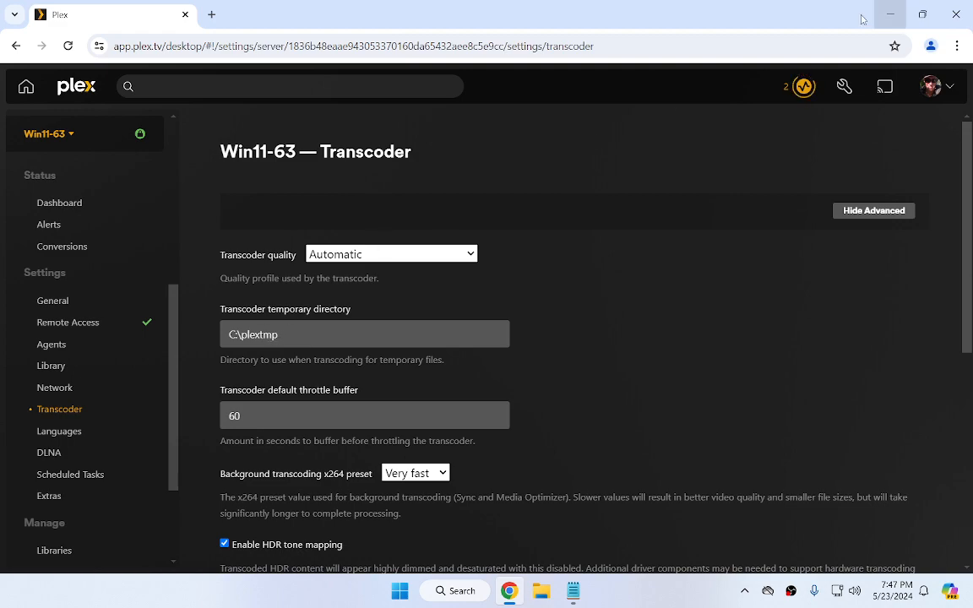
Switch to File Explorer and open the plextmp folder on Local Disk (C:) to inspect its contents.
{"action": "left_click", "coordinate": [886, 17]}
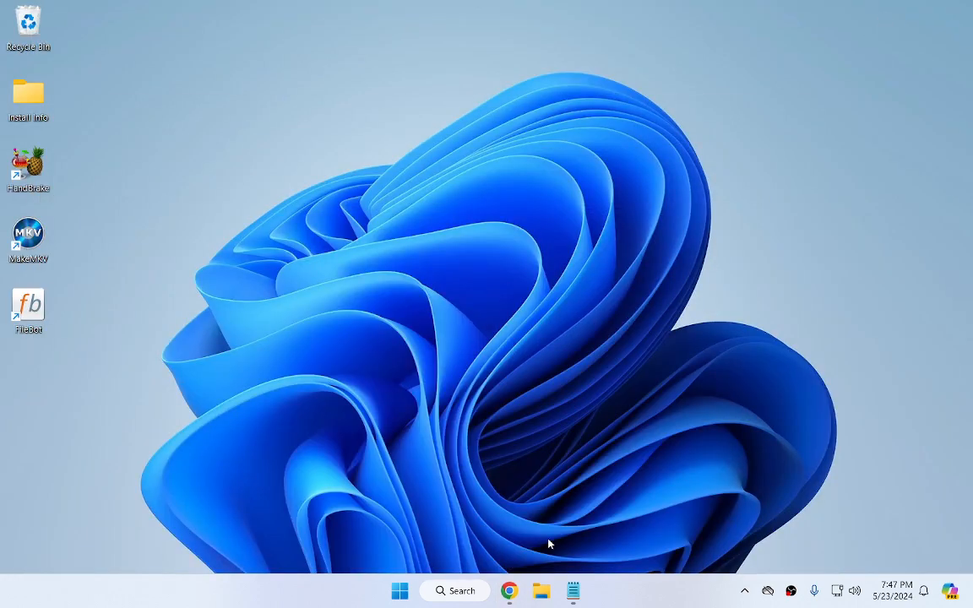
{"action": "left_click", "coordinate": [541, 592]}
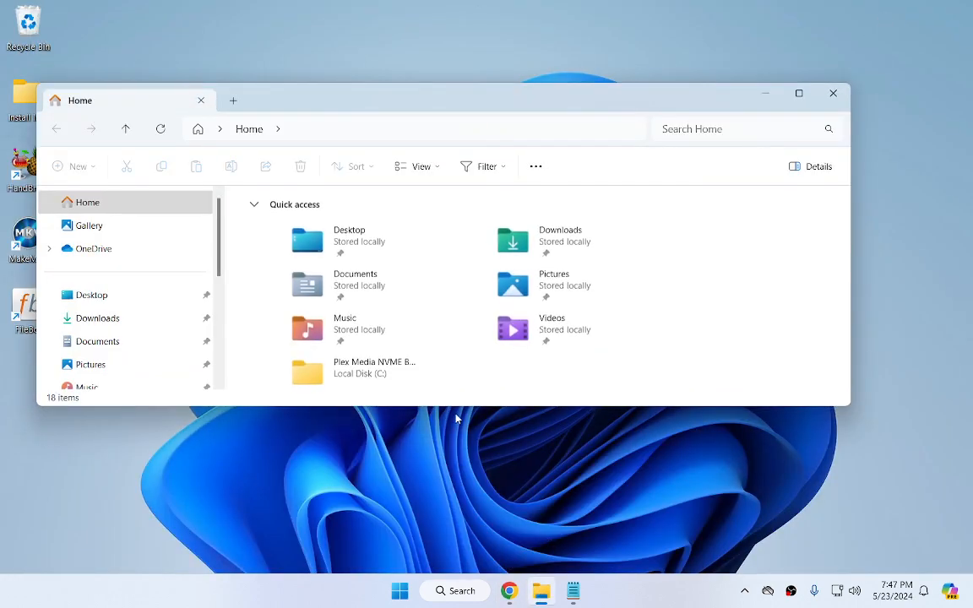
{"action": "scroll", "coordinate": [136, 287], "scroll_direction": "down", "scroll_amount": 3}
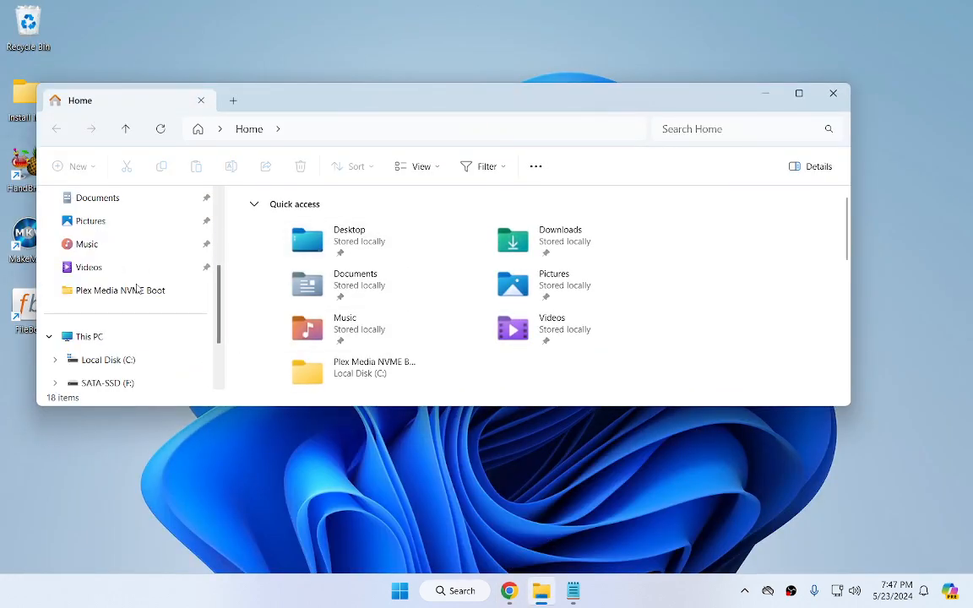
{"action": "left_click", "coordinate": [93, 361]}
{"action": "scroll", "coordinate": [342, 332], "scroll_direction": "down", "scroll_amount": 2}
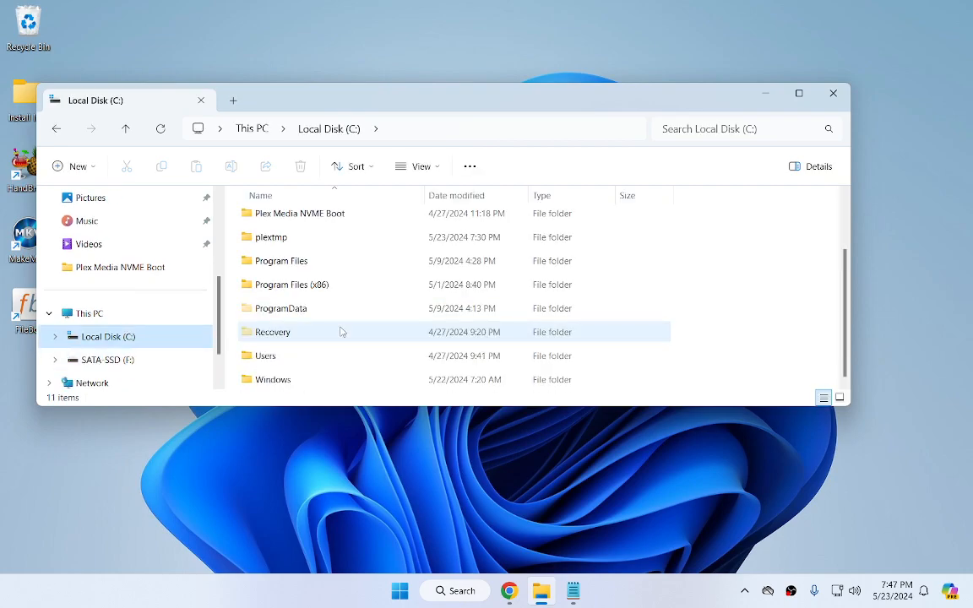
{"action": "double_click", "coordinate": [527, 93]}
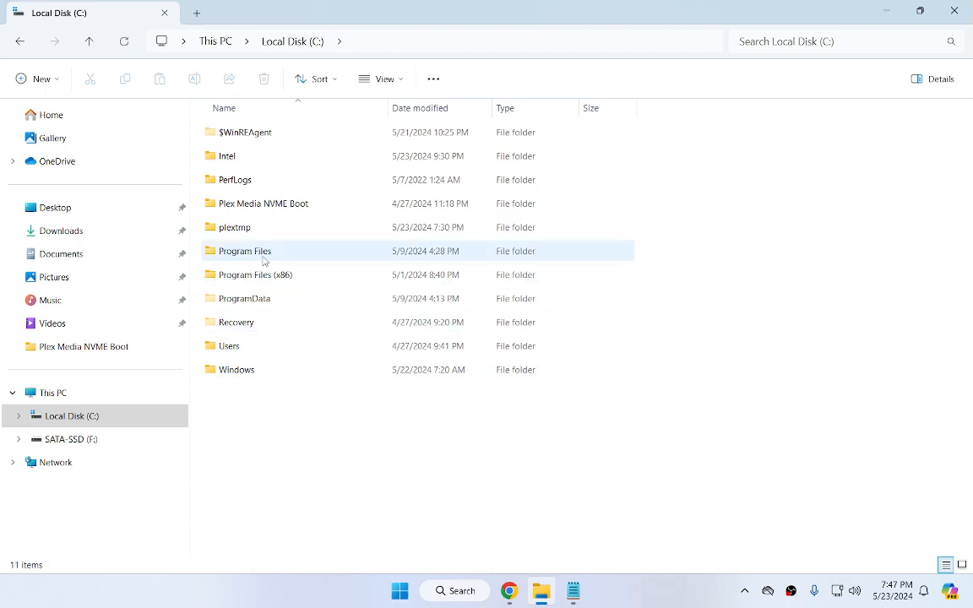
{"action": "mouse_move", "coordinate": [246, 235]}
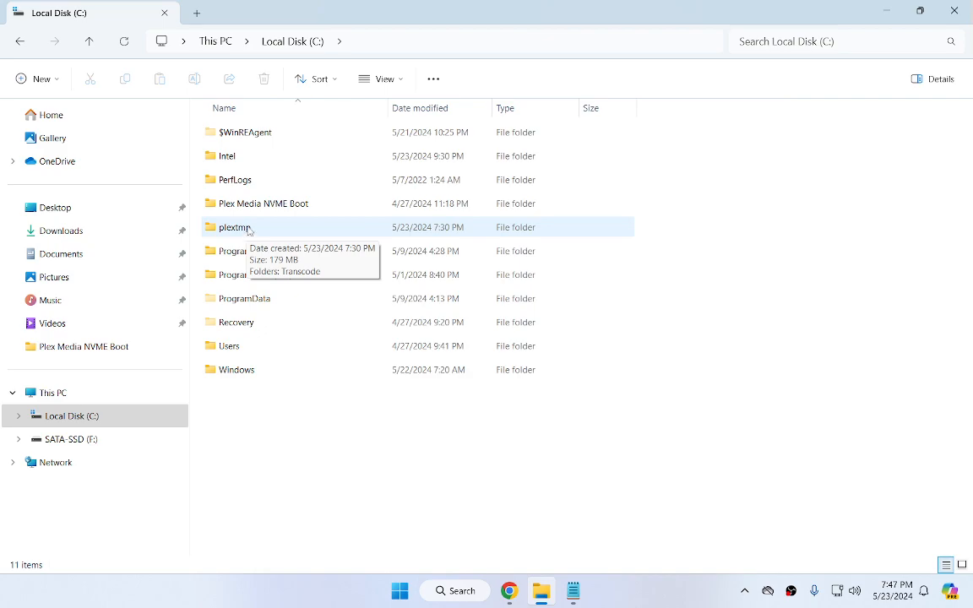
{"action": "double_click", "coordinate": [249, 230]}
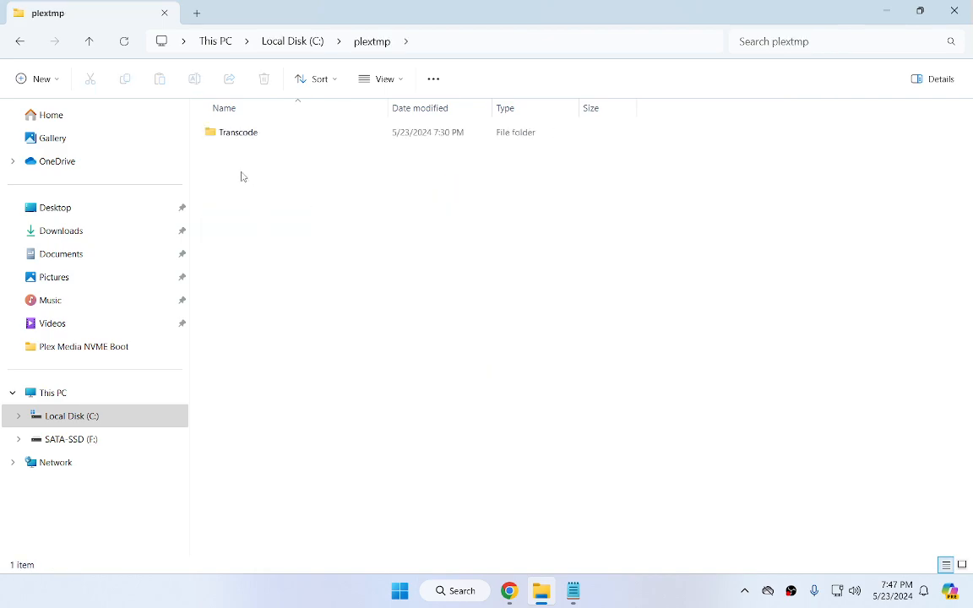
Inspect the session folders inside Transcode\Sessions under plextmp and return to the root of Local Disk (C:).
{"action": "double_click", "coordinate": [255, 139]}
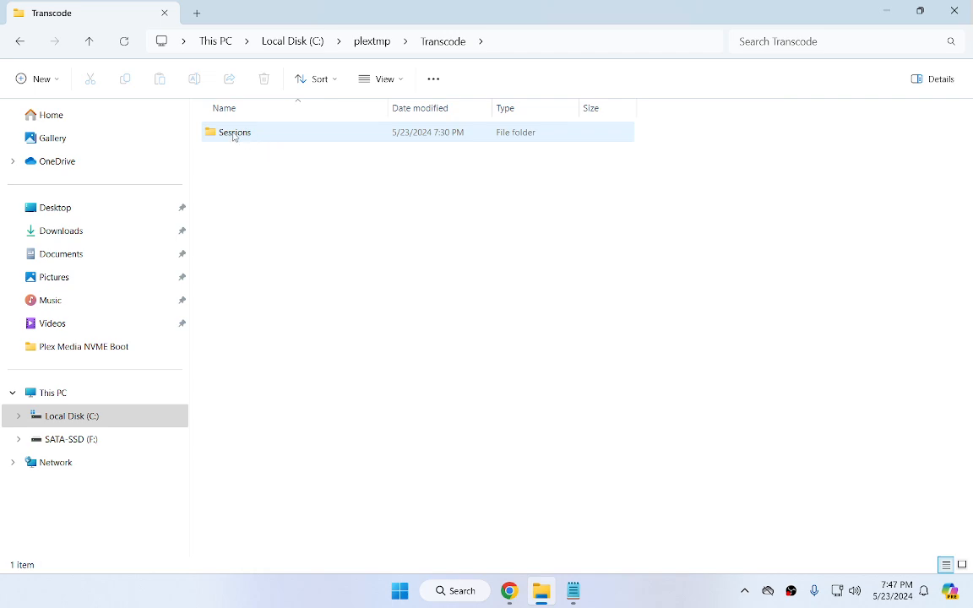
{"action": "double_click", "coordinate": [234, 135]}
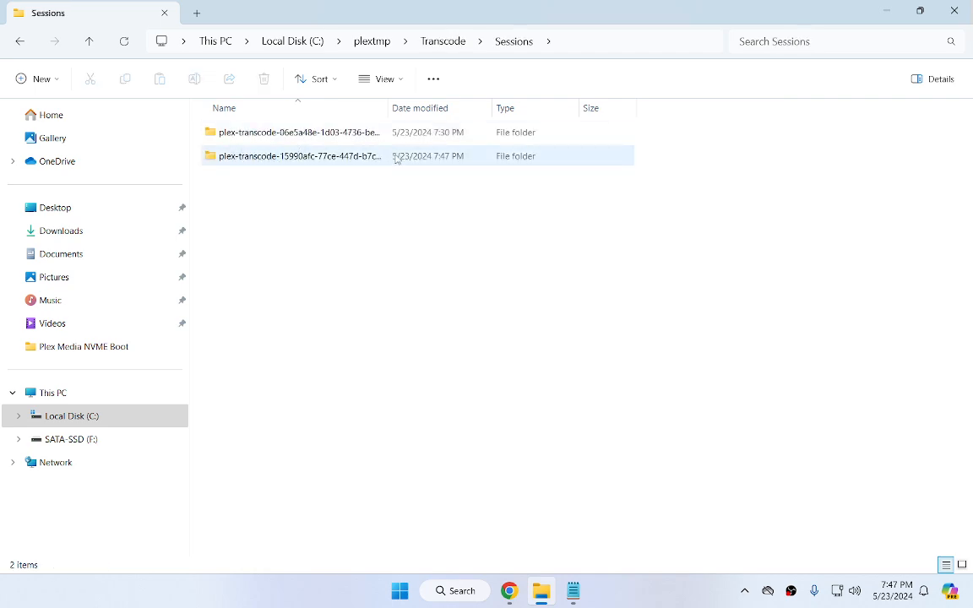
{"action": "left_click", "coordinate": [438, 142]}
{"action": "left_click", "coordinate": [19, 44]}
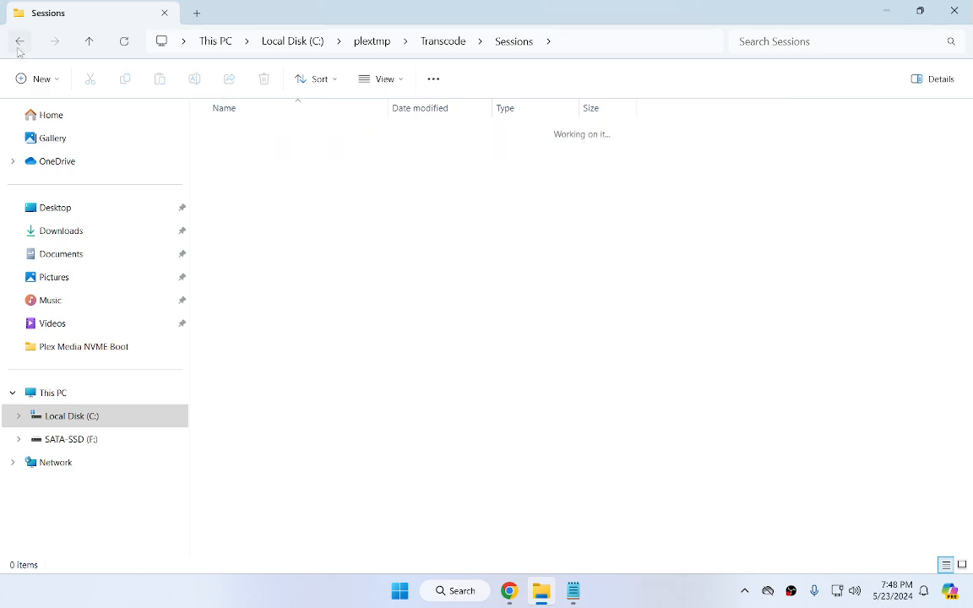
{"action": "left_click", "coordinate": [19, 44]}
{"action": "left_click", "coordinate": [20, 44]}
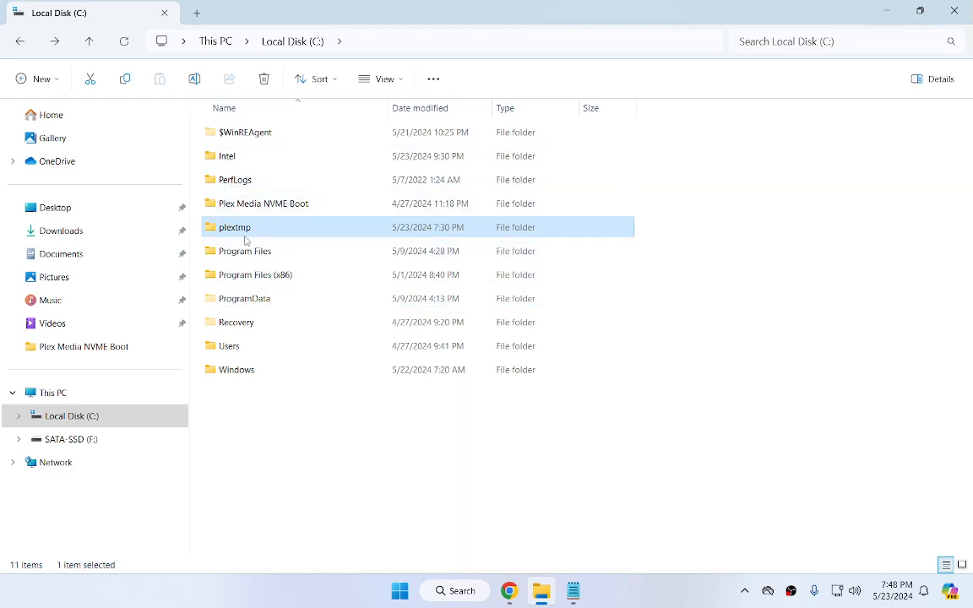
Minimize File Explorer, switch to Chrome, and check the Plex activity list for recordings running on Win11-63.
{"action": "left_click", "coordinate": [879, 12]}
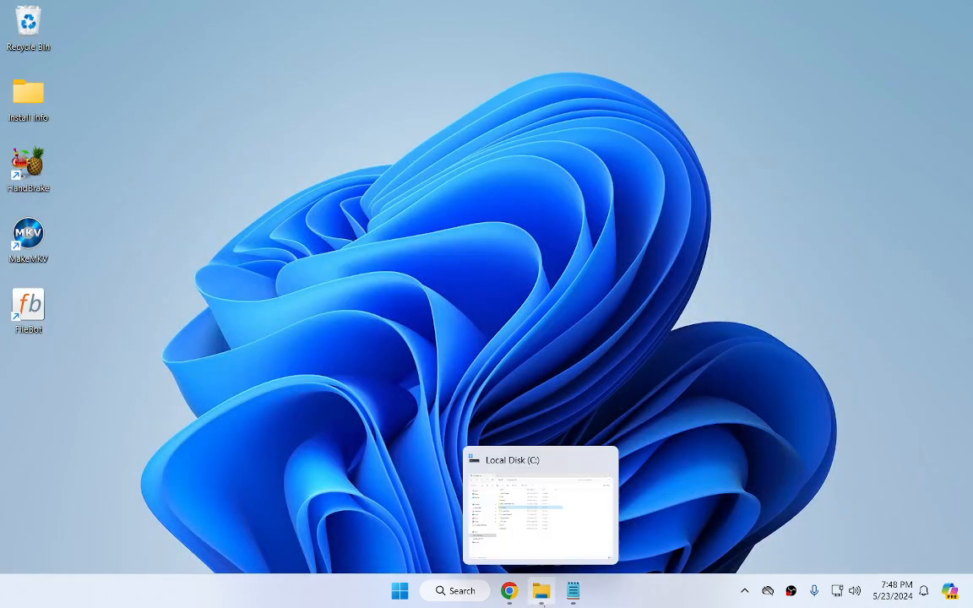
{"action": "left_click", "coordinate": [509, 590]}
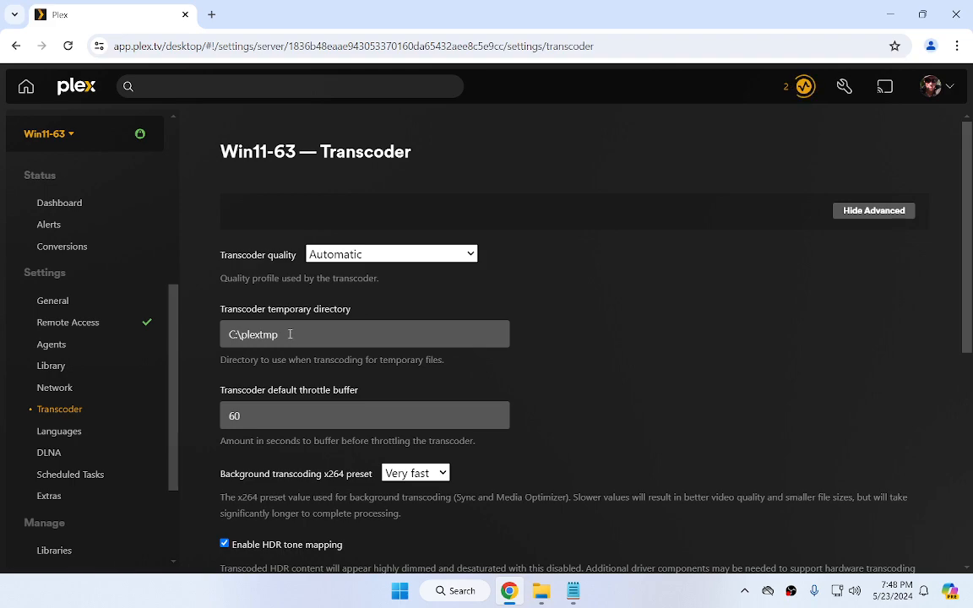
{"action": "left_click", "coordinate": [799, 88]}
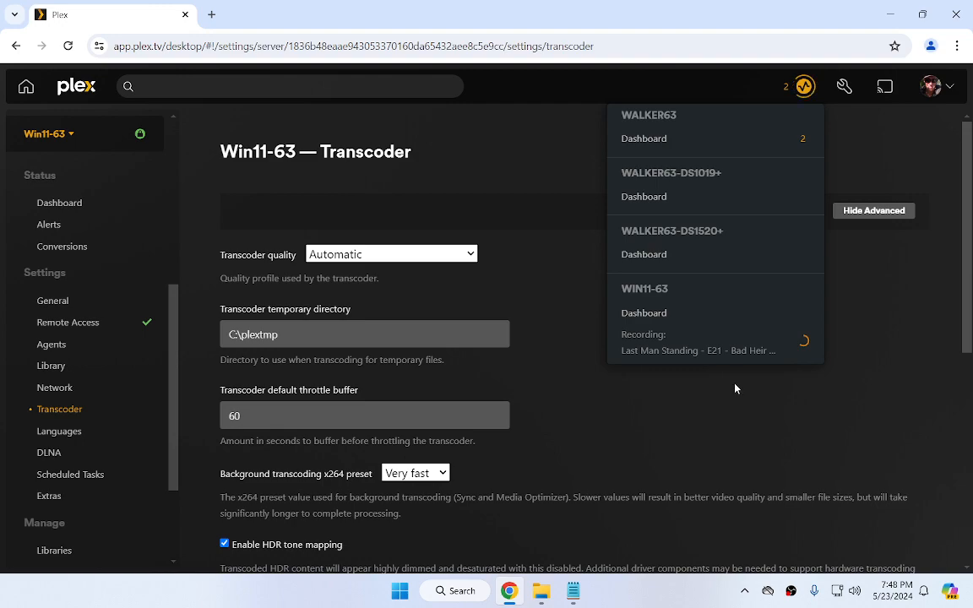
{"action": "left_click", "coordinate": [683, 424]}
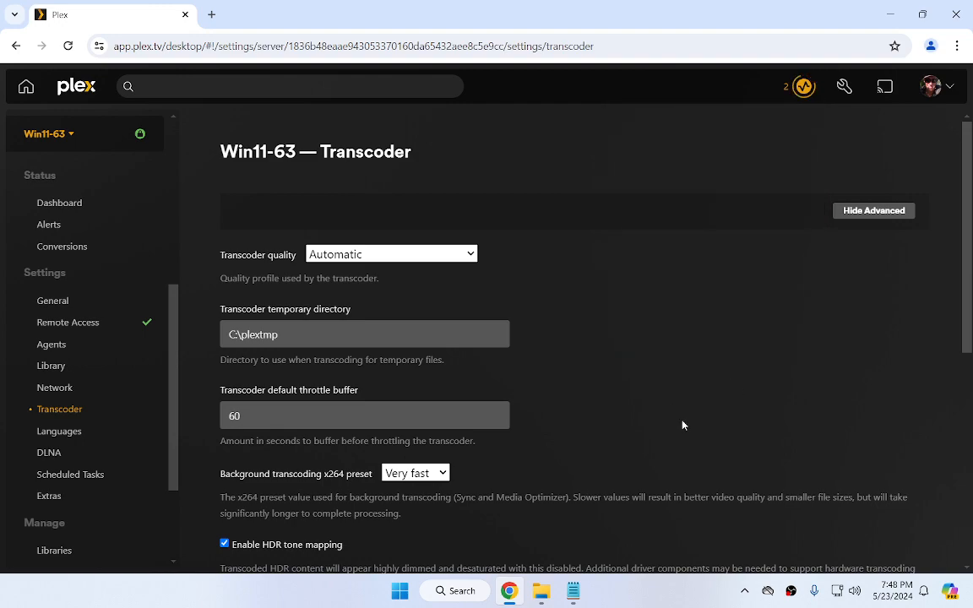
Open the Win11-63 DVR schedule in Live TV and review the state of this evening's recordings.
{"action": "left_click", "coordinate": [27, 96]}
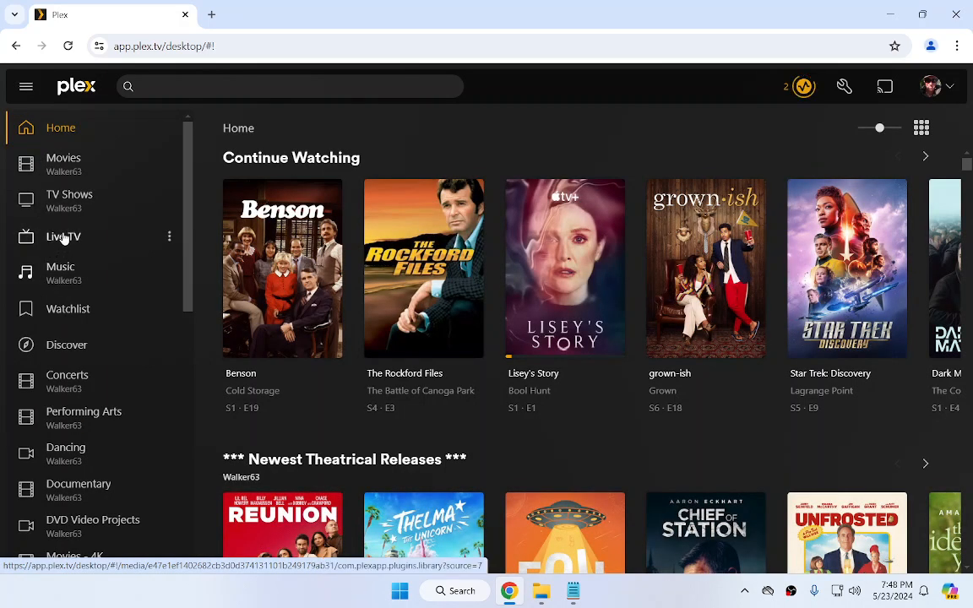
{"action": "left_click", "coordinate": [64, 238]}
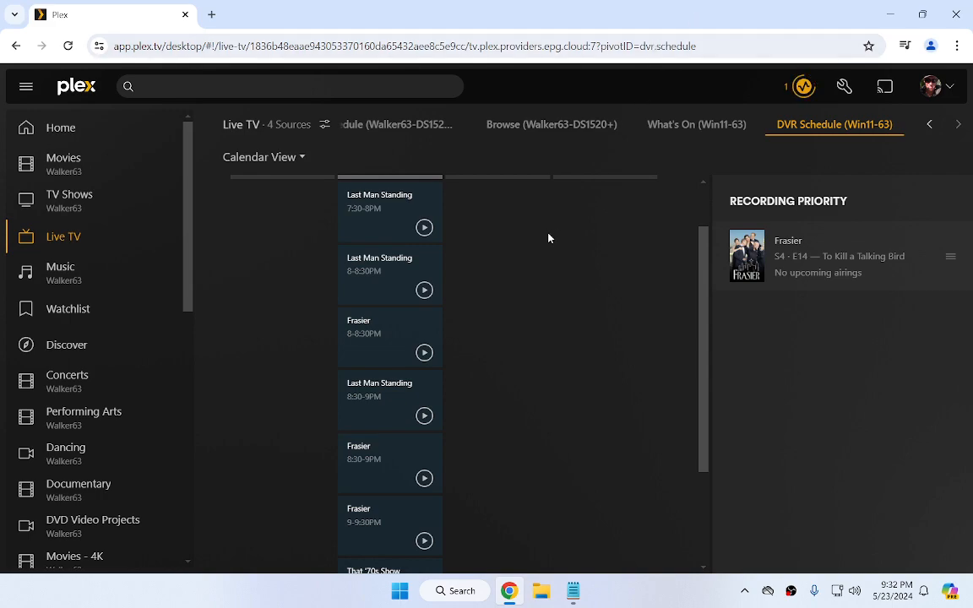
{"action": "scroll", "coordinate": [530, 304], "scroll_direction": "down", "scroll_amount": 2}
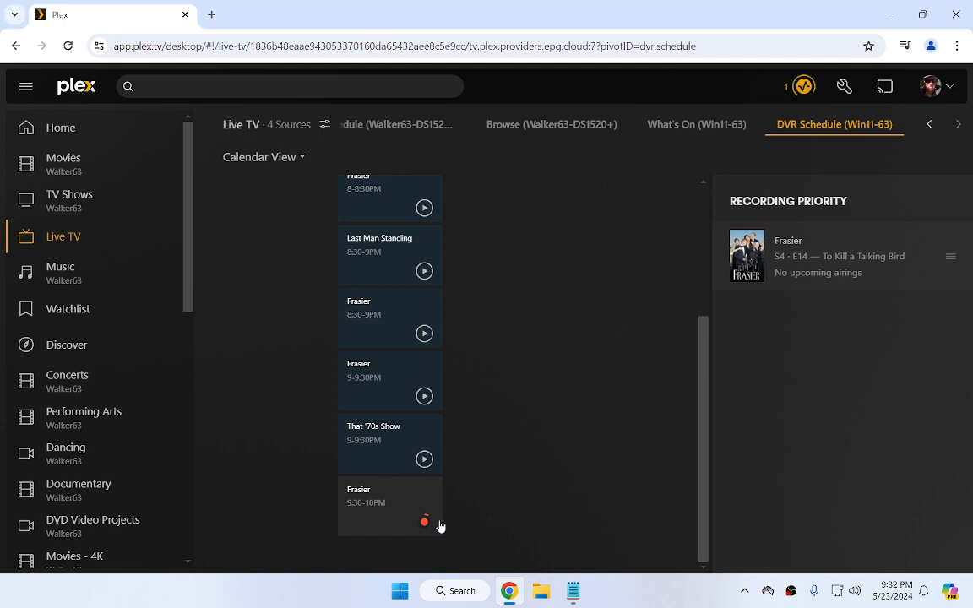
{"action": "scroll", "coordinate": [401, 338], "scroll_direction": "up", "scroll_amount": 2}
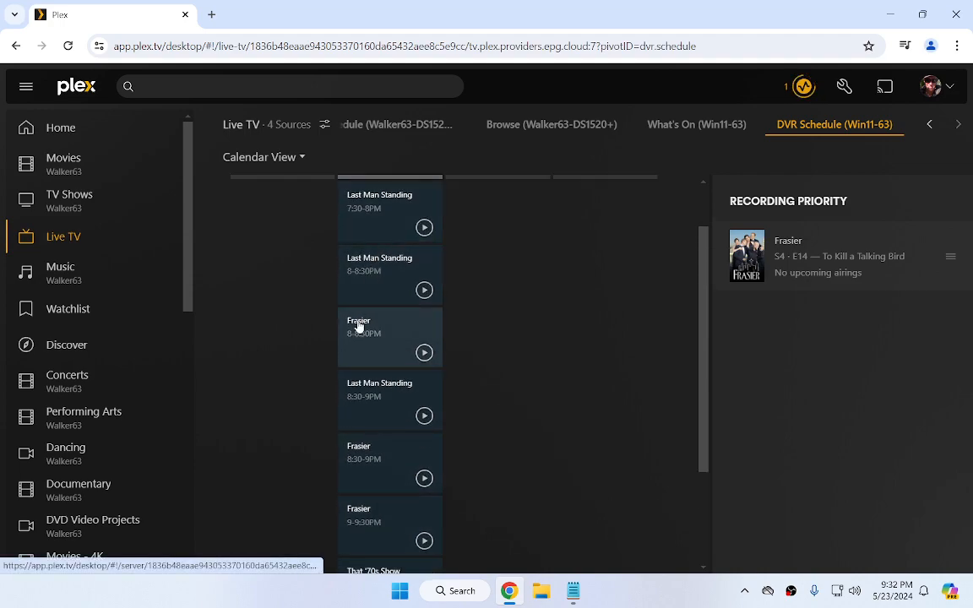
Open the Win11-63 server's TV Shows library from its Libraries settings and browse all shows in it.
{"action": "left_click", "coordinate": [843, 87]}
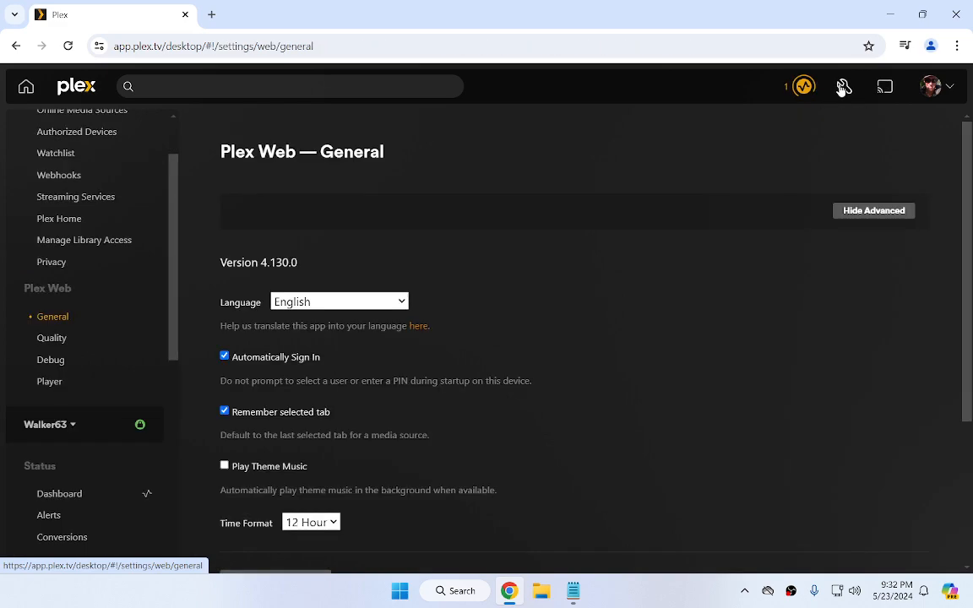
{"action": "left_click", "coordinate": [48, 425]}
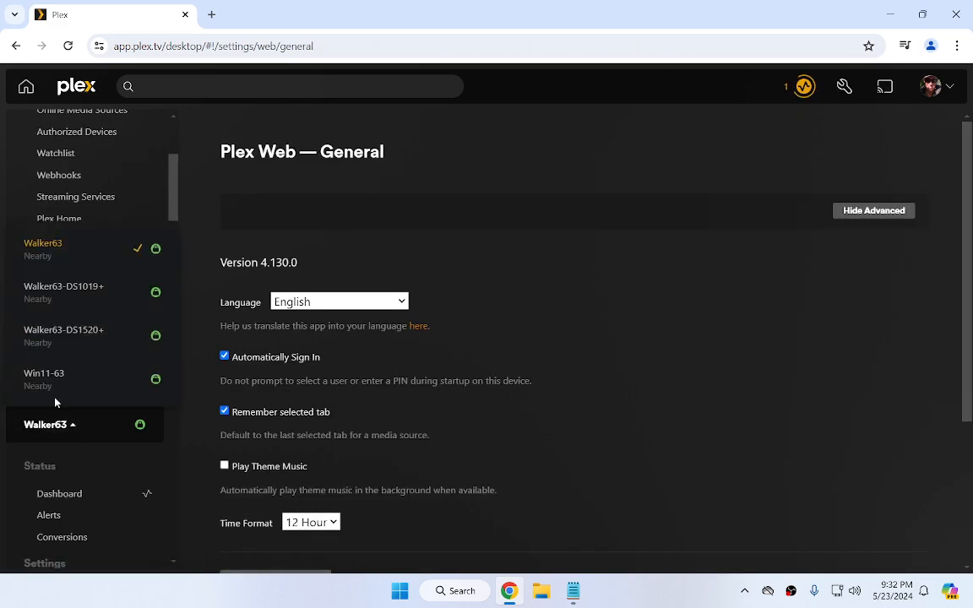
{"action": "left_click", "coordinate": [58, 386]}
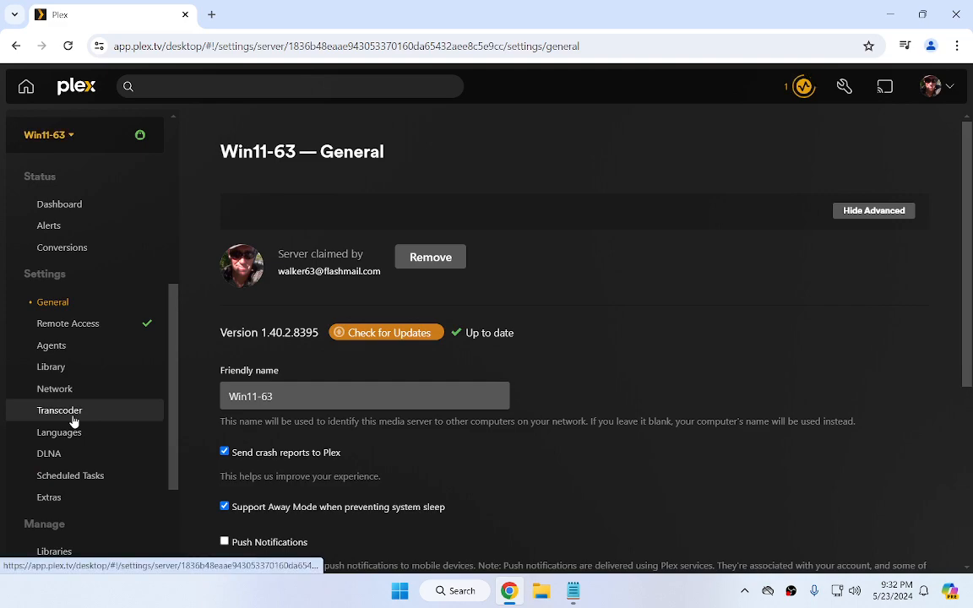
{"action": "scroll", "coordinate": [74, 421], "scroll_direction": "down", "scroll_amount": 1}
{"action": "left_click", "coordinate": [41, 490]}
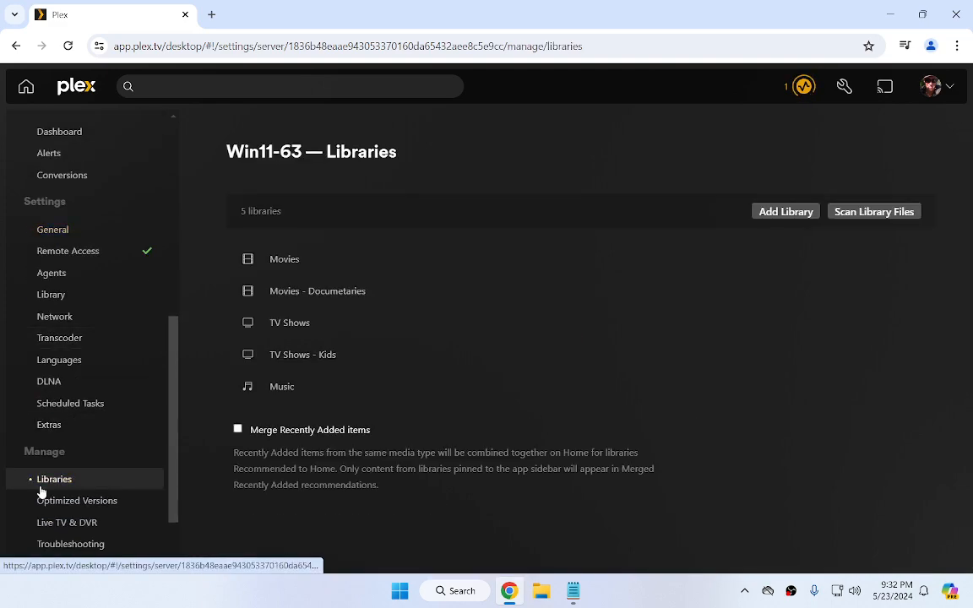
{"action": "left_click", "coordinate": [290, 326]}
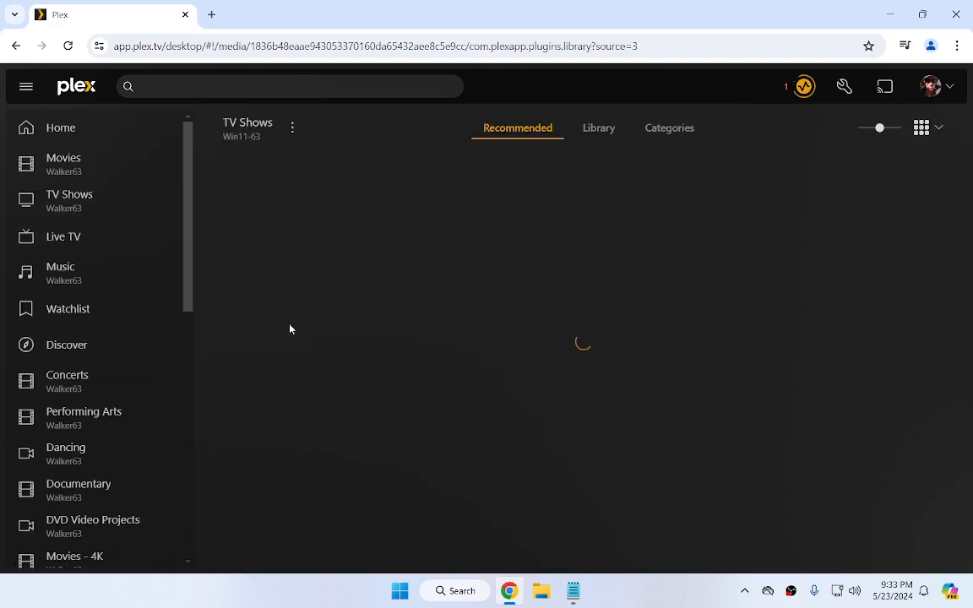
{"action": "left_click", "coordinate": [599, 129]}
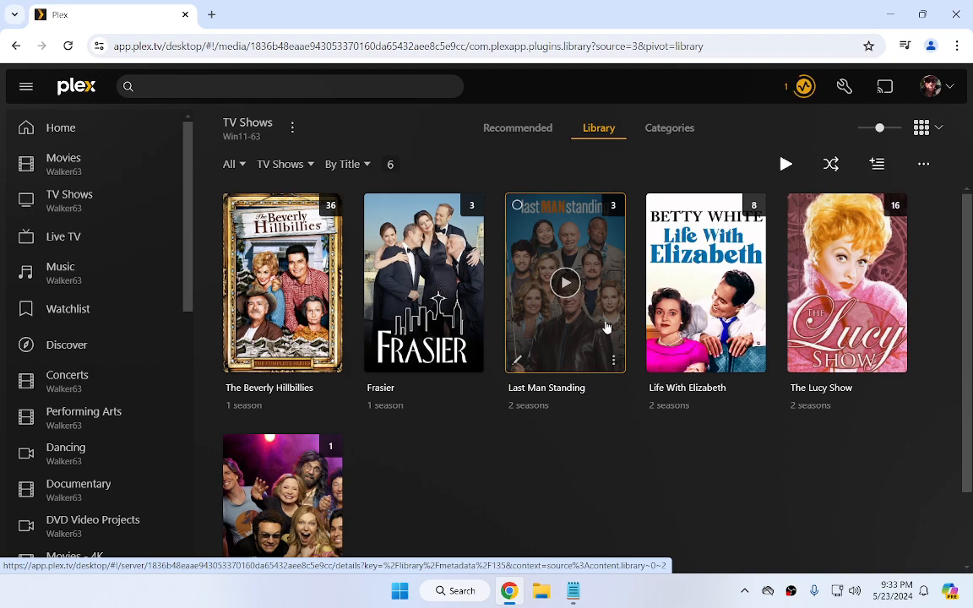
{"action": "scroll", "coordinate": [460, 352], "scroll_direction": "down", "scroll_amount": 2}
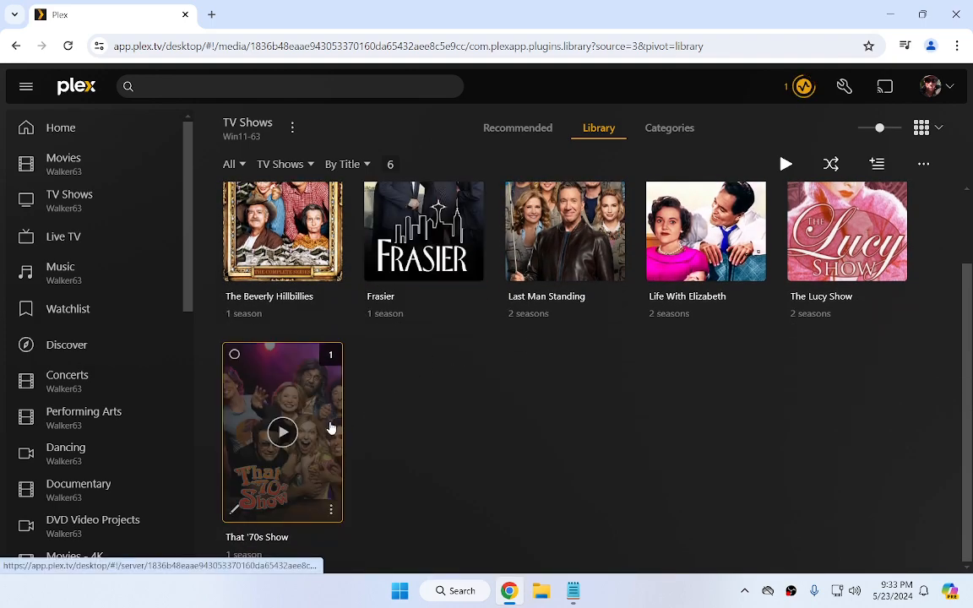
Check the details of the recorded That '70s Show Season 8 episode and return to the TV Shows library.
{"action": "left_click", "coordinate": [331, 428]}
{"action": "scroll", "coordinate": [506, 380], "scroll_direction": "down", "scroll_amount": 3}
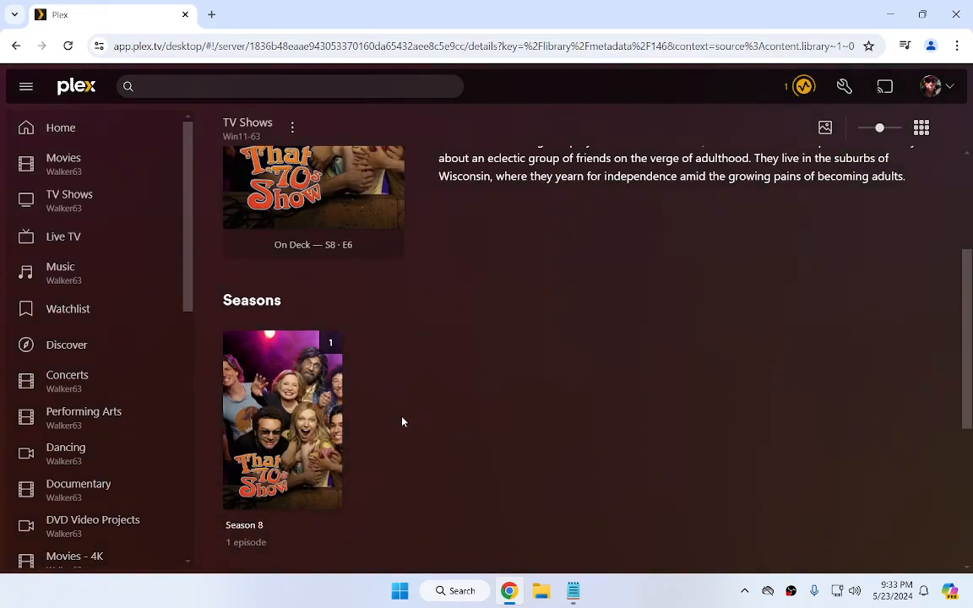
{"action": "left_click", "coordinate": [329, 422]}
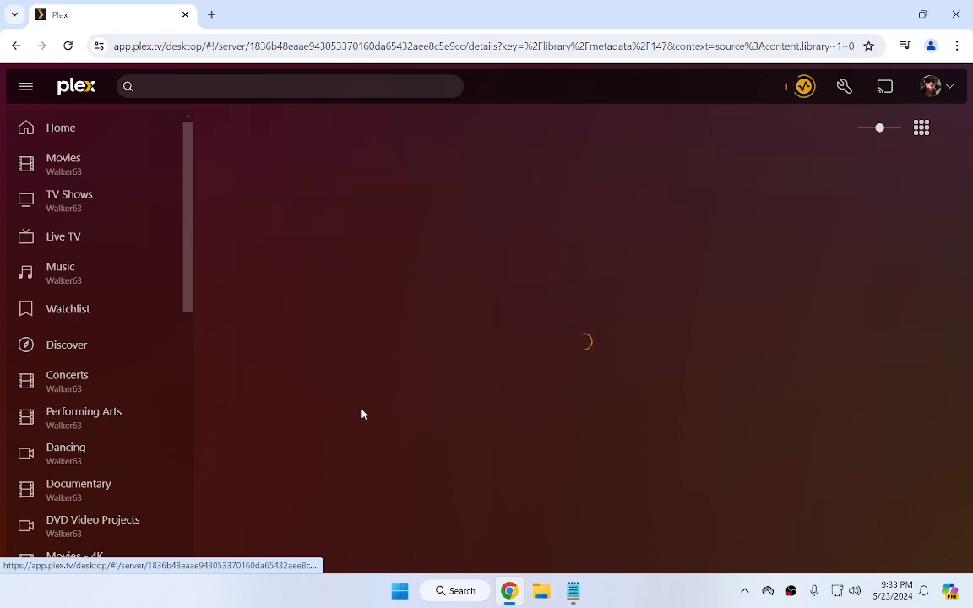
{"action": "scroll", "coordinate": [502, 382], "scroll_direction": "down", "scroll_amount": 3}
{"action": "scroll", "coordinate": [501, 382], "scroll_direction": "up", "scroll_amount": 2}
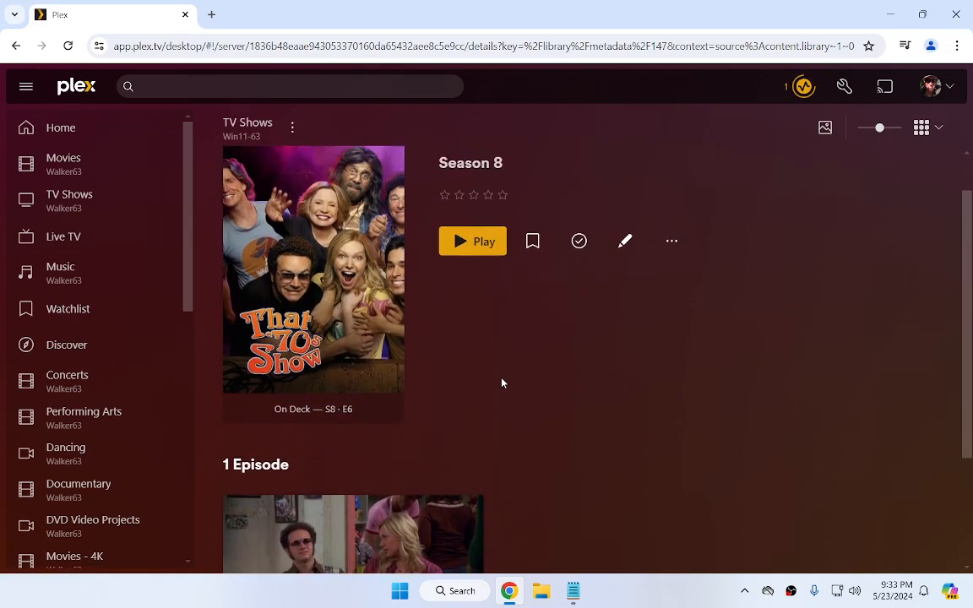
{"action": "scroll", "coordinate": [467, 397], "scroll_direction": "down", "scroll_amount": 2}
{"action": "left_click", "coordinate": [447, 423]}
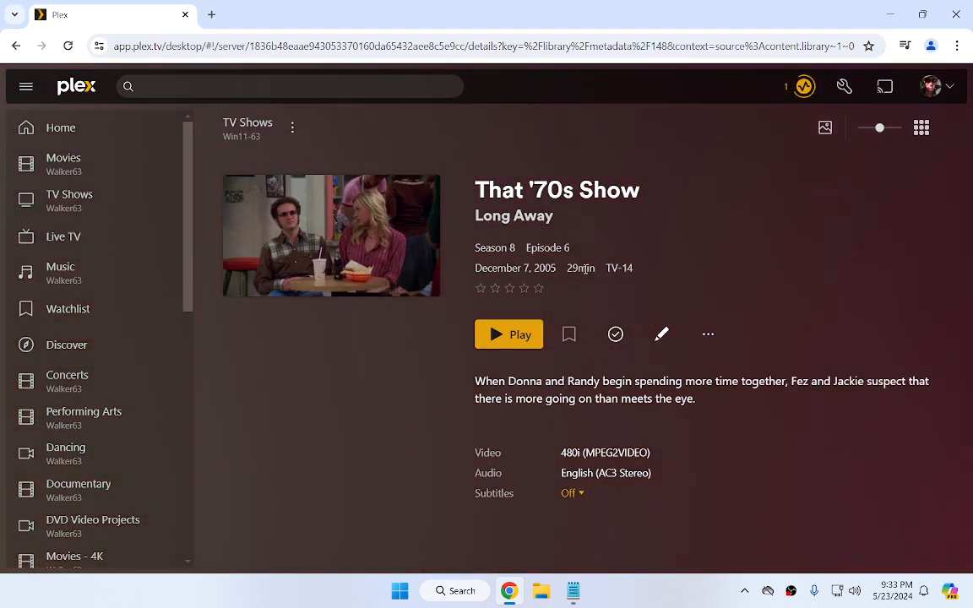
{"action": "left_click", "coordinate": [17, 47]}
{"action": "left_click", "coordinate": [17, 48]}
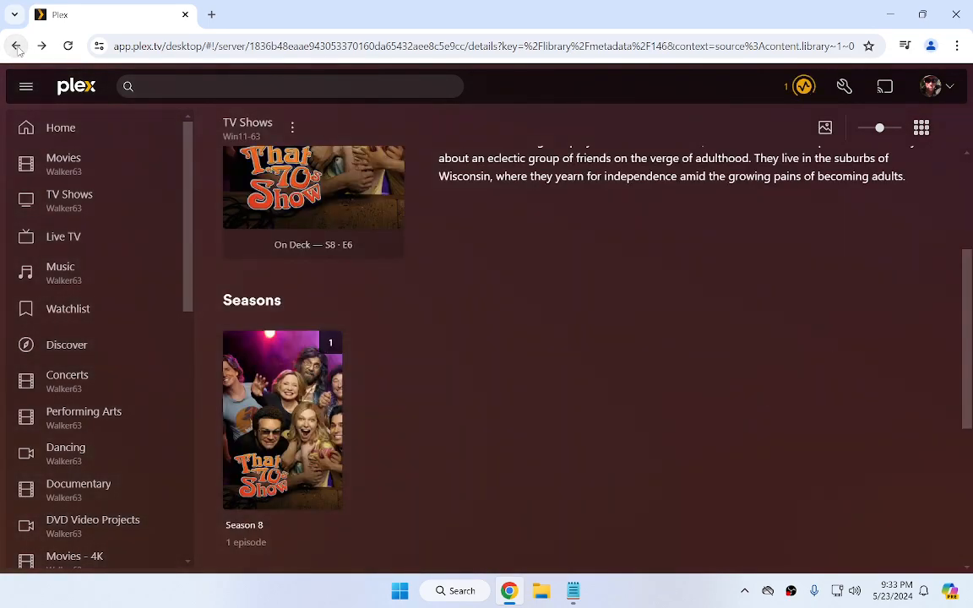
{"action": "left_click", "coordinate": [17, 47]}
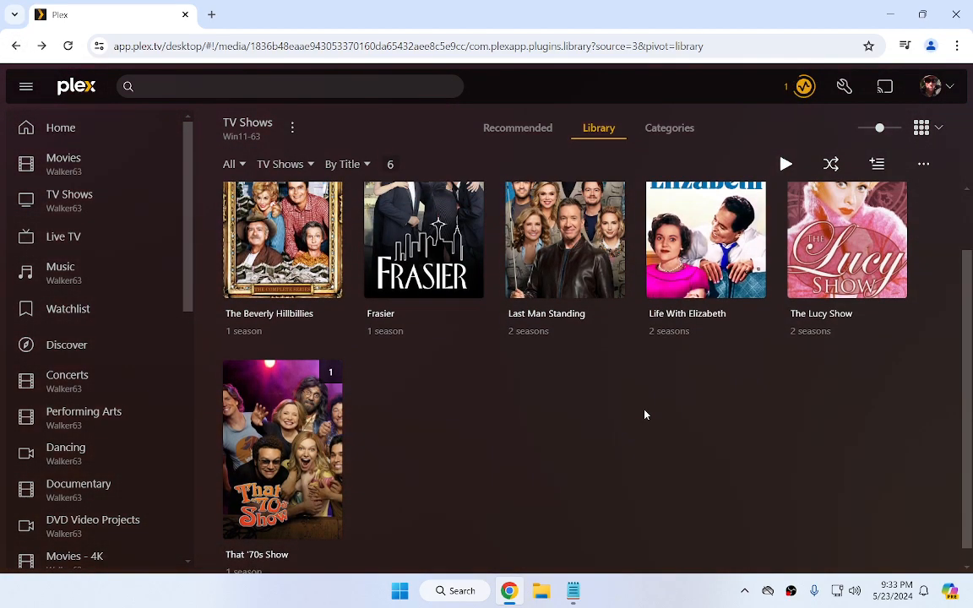
Check the details of the recorded Last Man Standing Season 7 episode and return to the show's season list.
{"action": "mouse_move", "coordinate": [617, 288]}
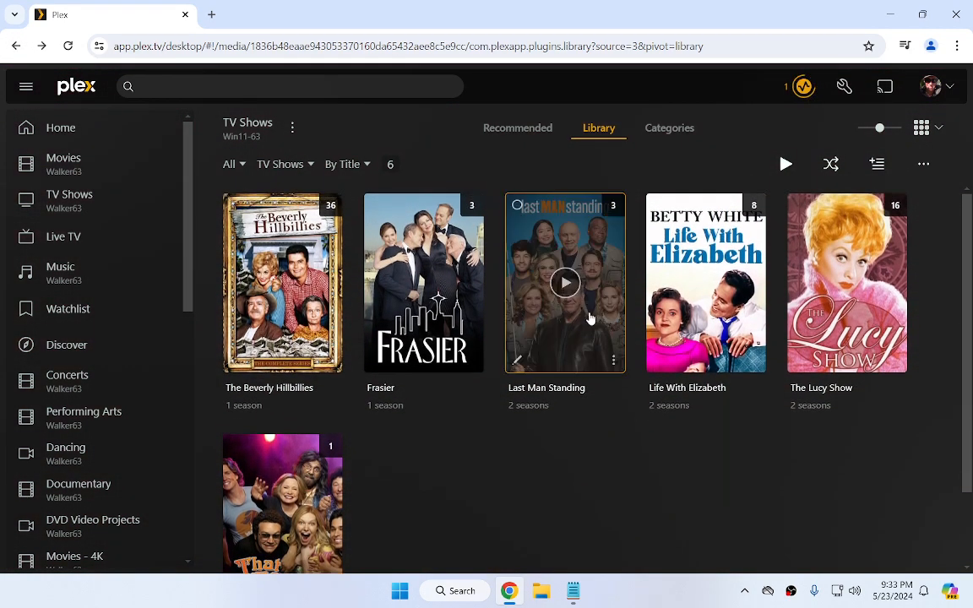
{"action": "left_click", "coordinate": [616, 288]}
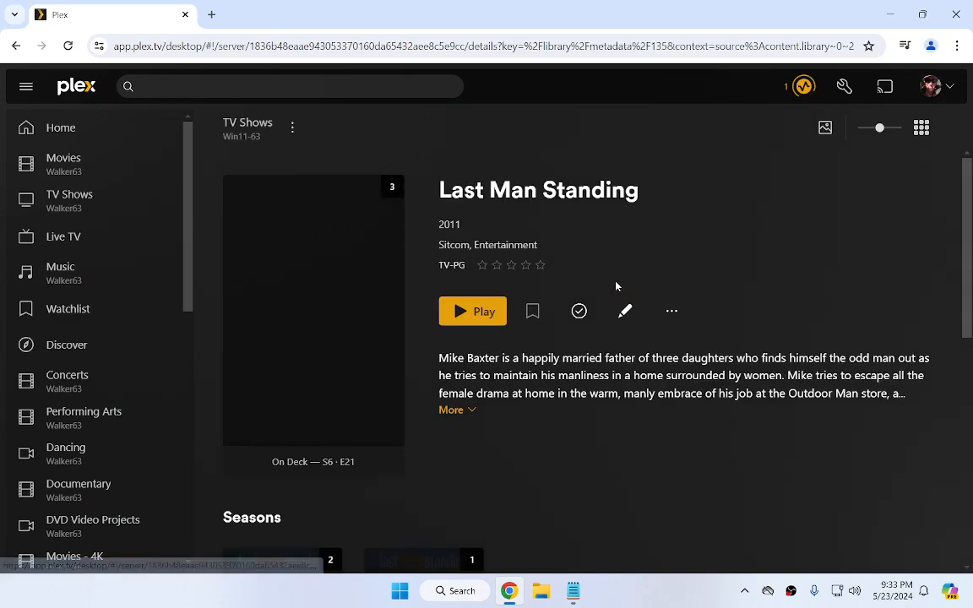
{"action": "scroll", "coordinate": [567, 352], "scroll_direction": "down", "scroll_amount": 4}
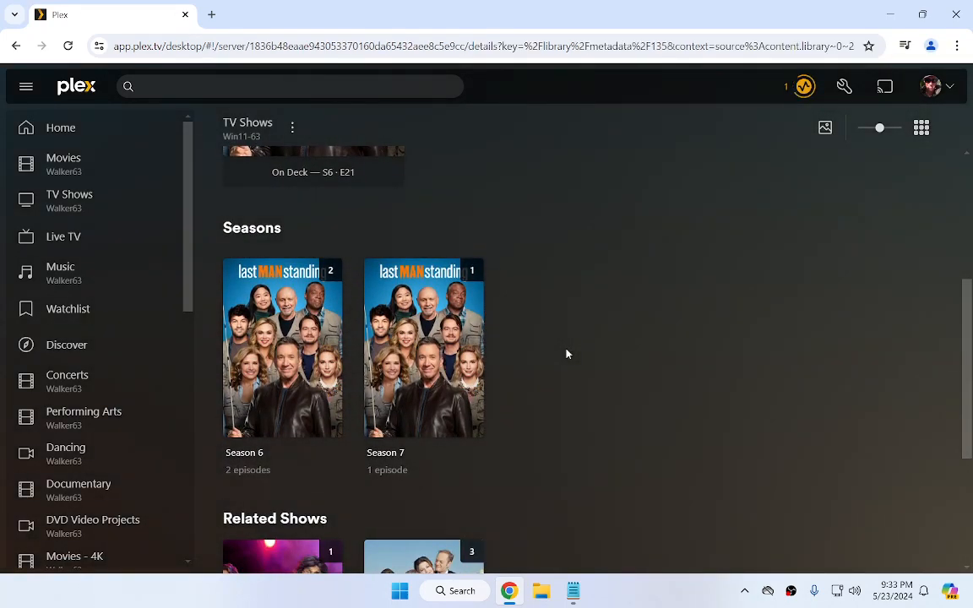
{"action": "left_click", "coordinate": [469, 351]}
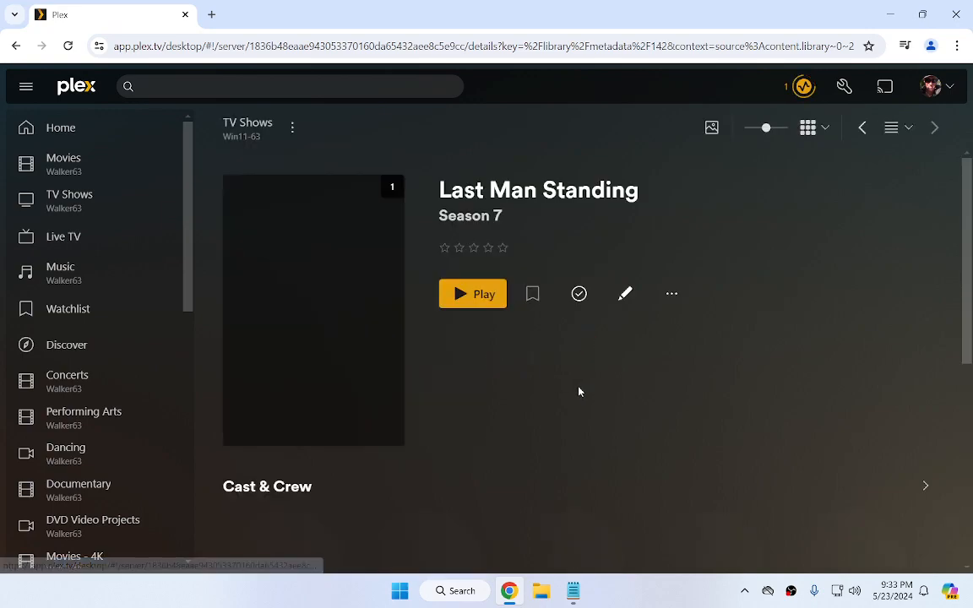
{"action": "scroll", "coordinate": [579, 391], "scroll_direction": "down", "scroll_amount": 2}
{"action": "left_click", "coordinate": [473, 427]}
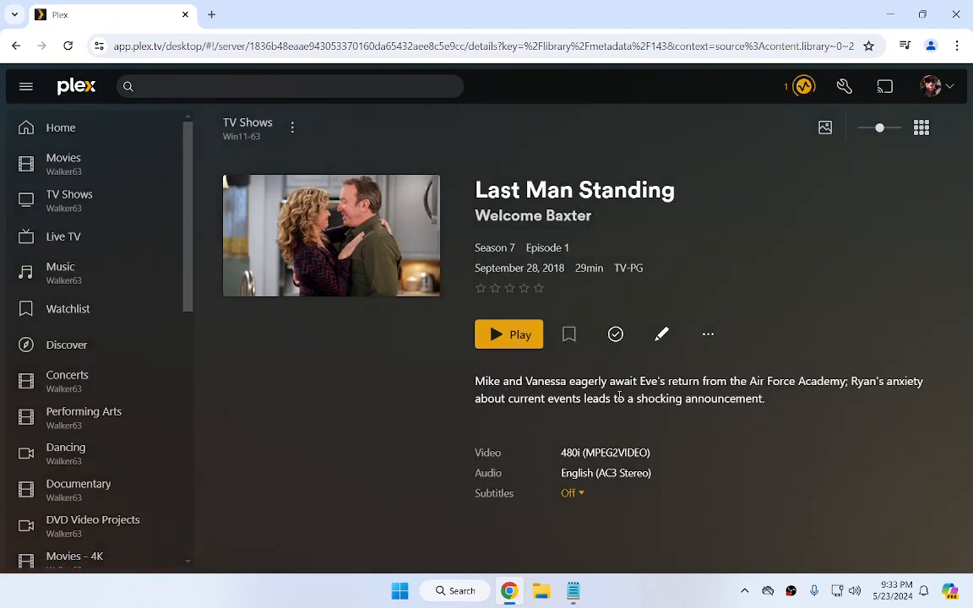
{"action": "left_click", "coordinate": [16, 45]}
{"action": "left_click", "coordinate": [15, 45]}
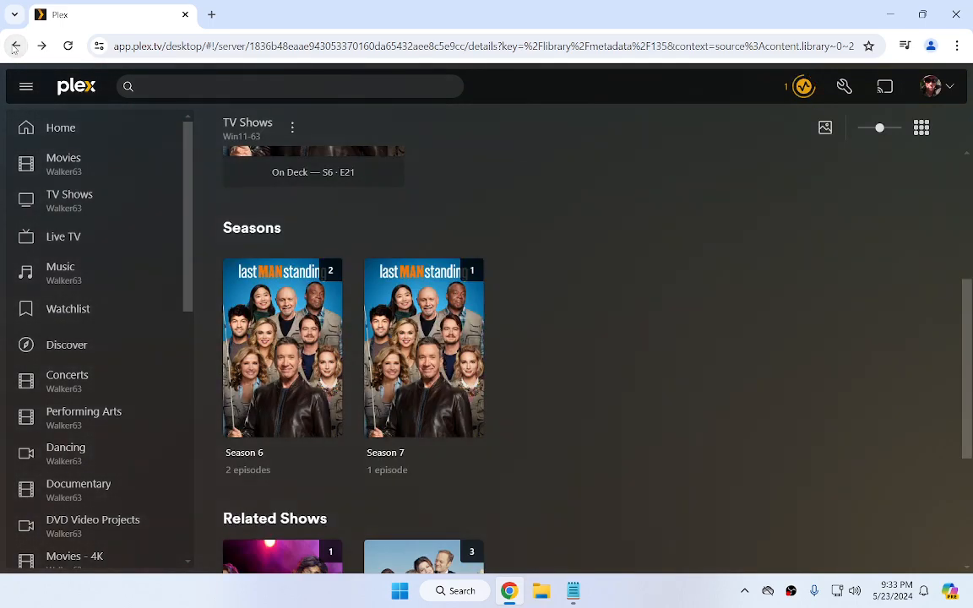
Check the details of the Last Man Standing Season 6 episodes Bad Heir Day and Shadowboxing.
{"action": "left_click", "coordinate": [337, 329]}
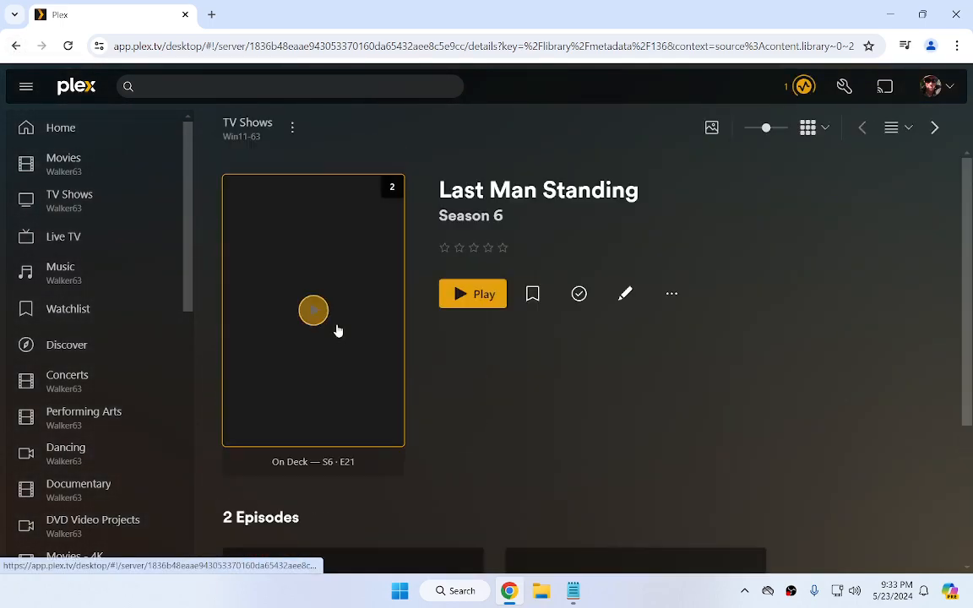
{"action": "scroll", "coordinate": [544, 417], "scroll_direction": "down", "scroll_amount": 3}
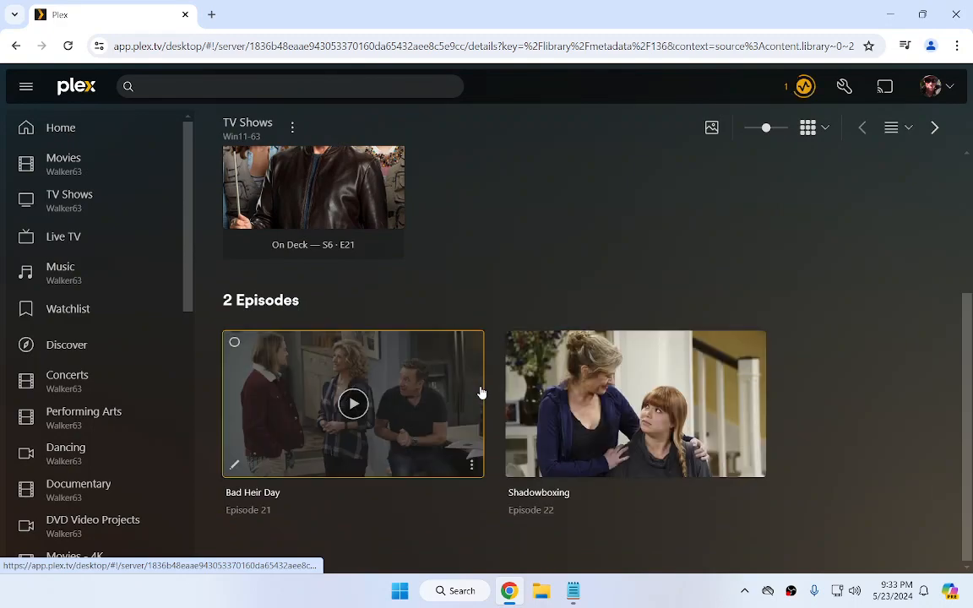
{"action": "left_click", "coordinate": [481, 391]}
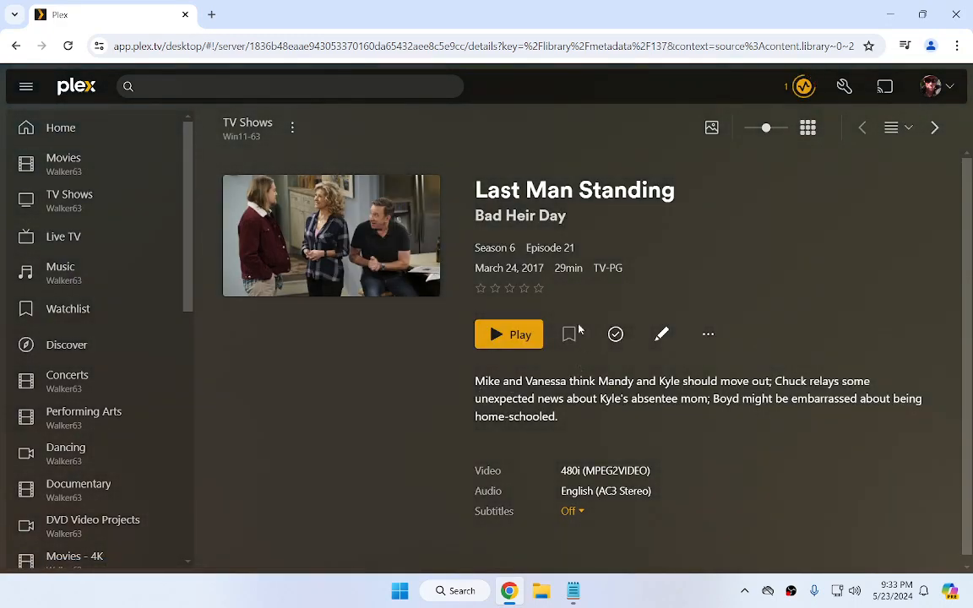
{"action": "left_click", "coordinate": [16, 46]}
{"action": "scroll", "coordinate": [521, 319], "scroll_direction": "down", "scroll_amount": 3}
{"action": "left_click", "coordinate": [699, 378]}
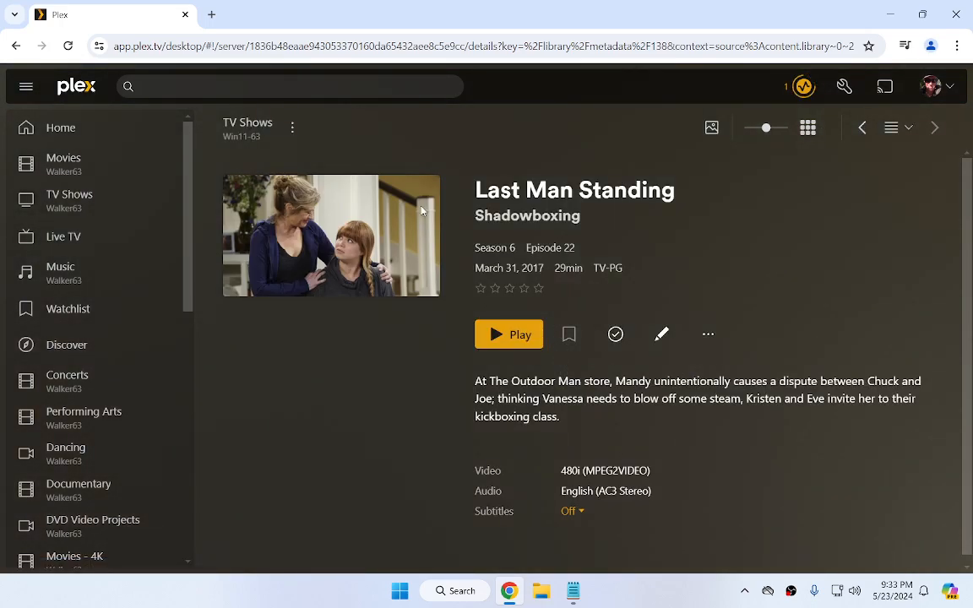
Return to the TV Shows library and open the episode list of Frasier Season 4.
{"action": "left_click", "coordinate": [8, 48]}
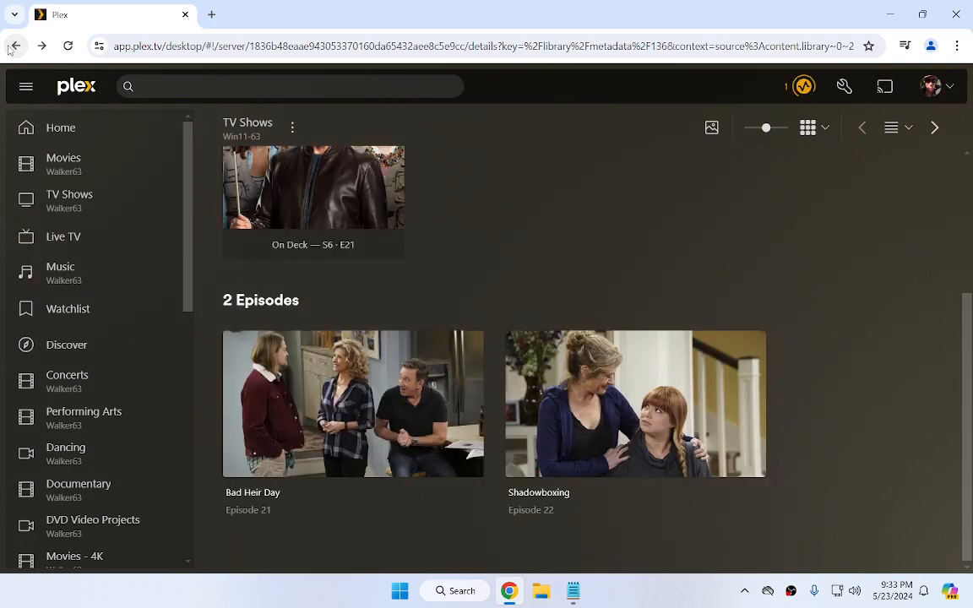
{"action": "left_click", "coordinate": [9, 48]}
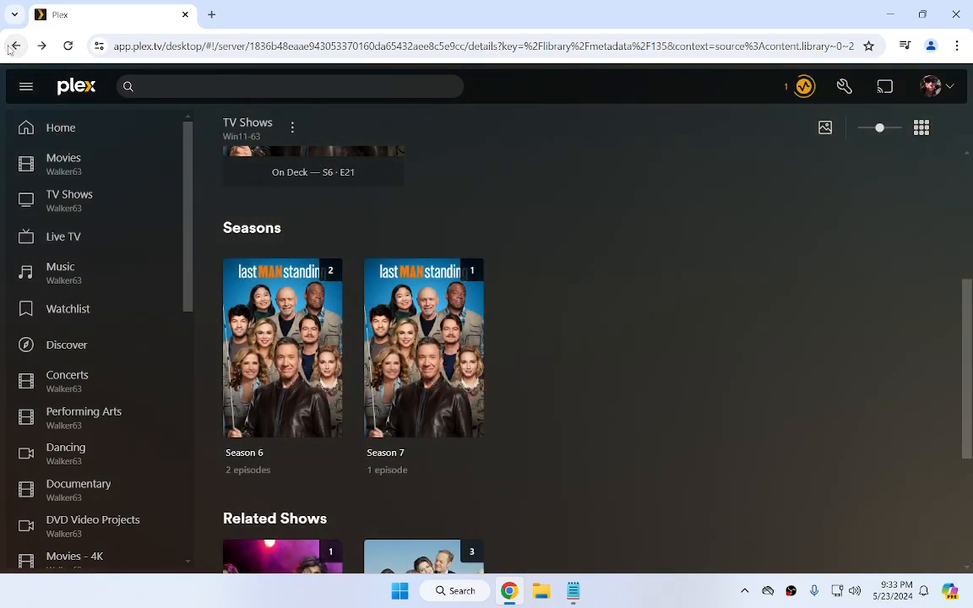
{"action": "left_click", "coordinate": [9, 48]}
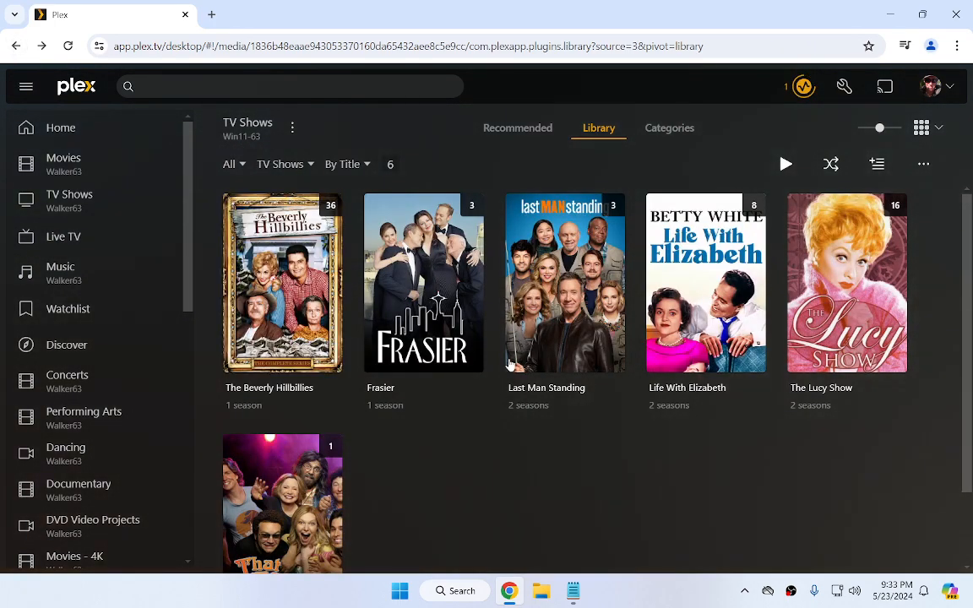
{"action": "left_click", "coordinate": [469, 294]}
{"action": "scroll", "coordinate": [520, 454], "scroll_direction": "down", "scroll_amount": 3}
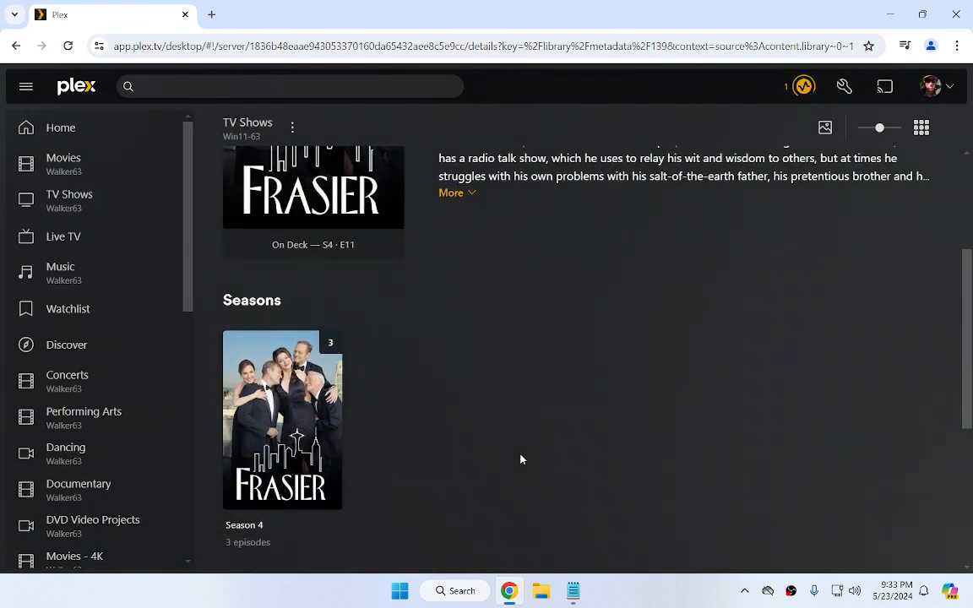
{"action": "left_click", "coordinate": [341, 427]}
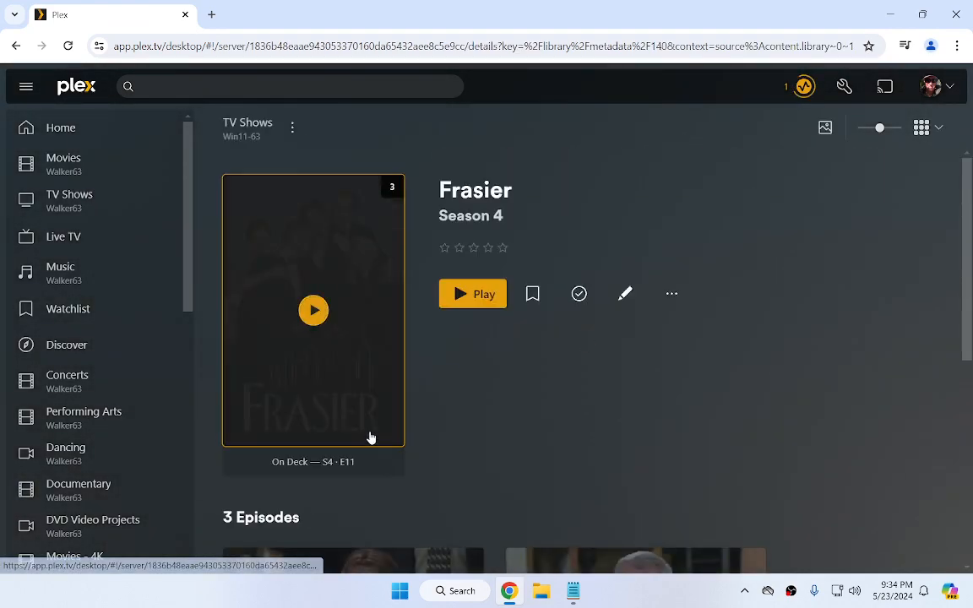
{"action": "scroll", "coordinate": [369, 437], "scroll_direction": "down", "scroll_amount": 5}
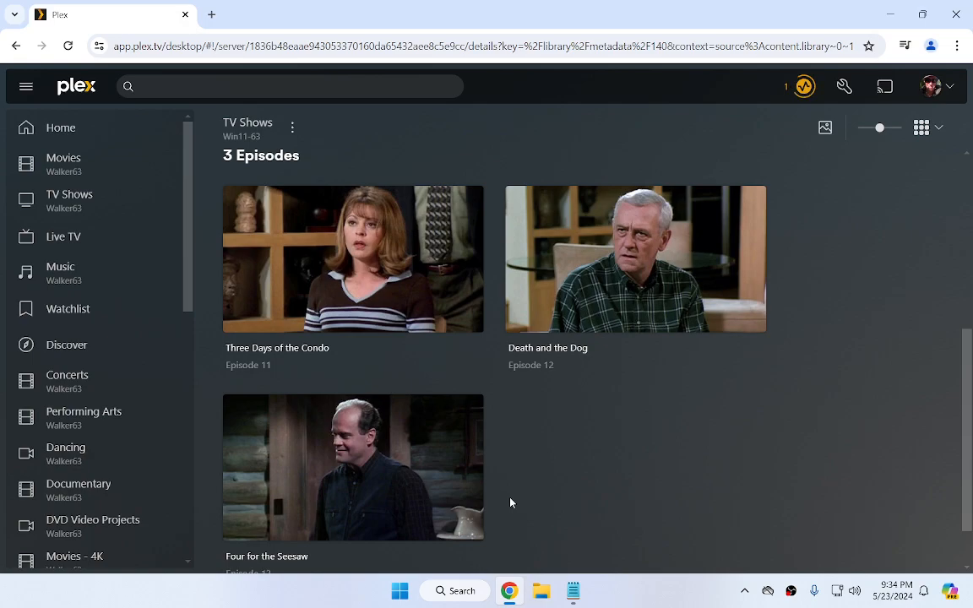
Check the details of Frasier's Four for the Seesaw, Three Days of the Condo and Death and the Dog, and return to the show page.
{"action": "left_click", "coordinate": [470, 482]}
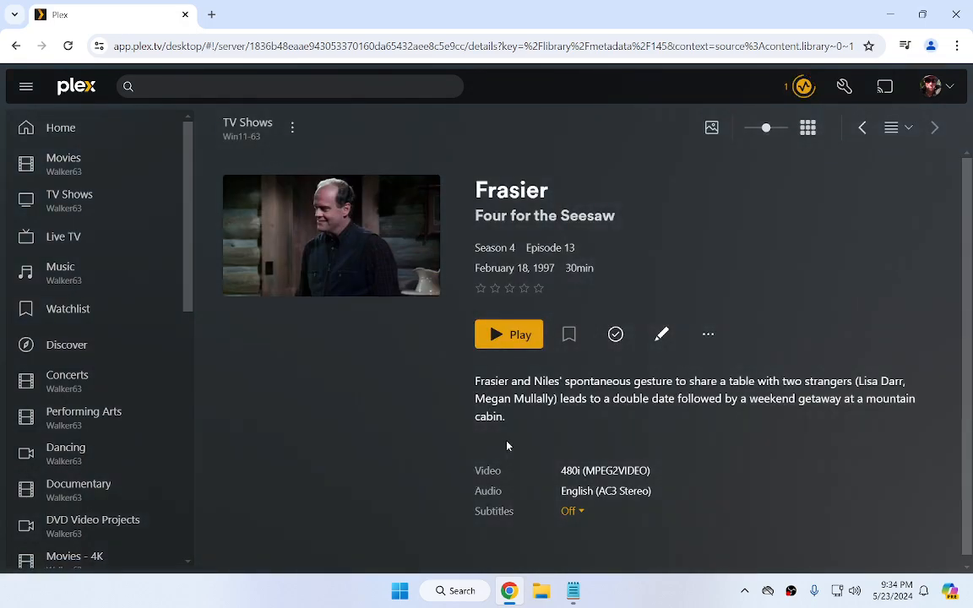
{"action": "left_click", "coordinate": [16, 46]}
{"action": "left_click", "coordinate": [464, 251]}
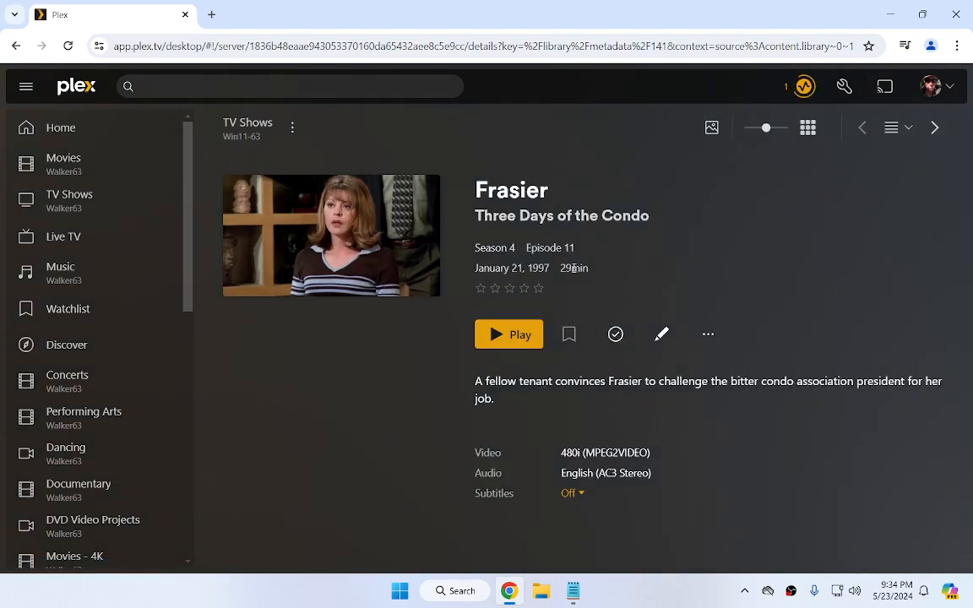
{"action": "left_click", "coordinate": [14, 45]}
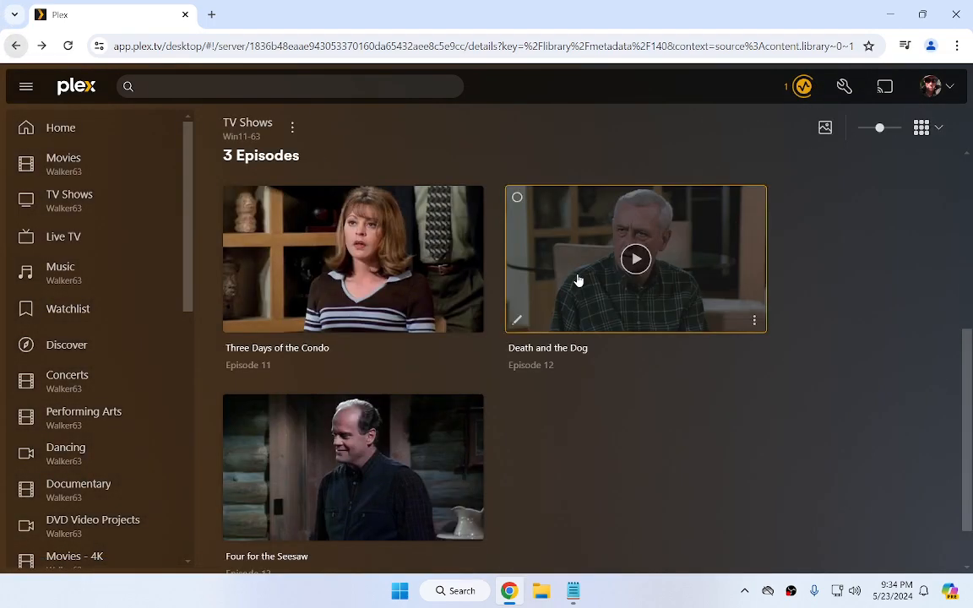
{"action": "left_click", "coordinate": [715, 280]}
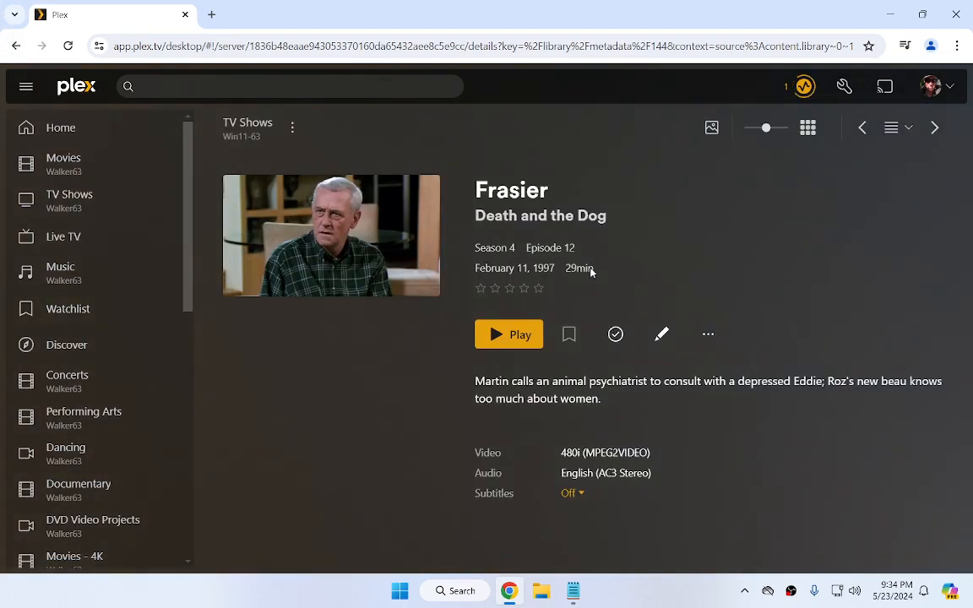
{"action": "left_click", "coordinate": [15, 46]}
{"action": "left_click", "coordinate": [15, 45]}
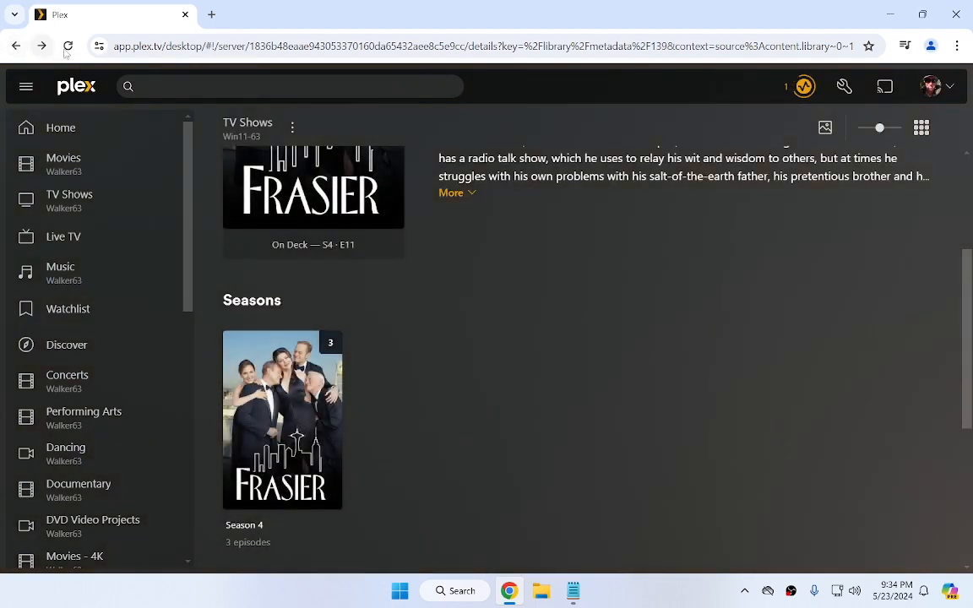
{"action": "left_click", "coordinate": [461, 592]}
{"action": "type", "text": "pl"}
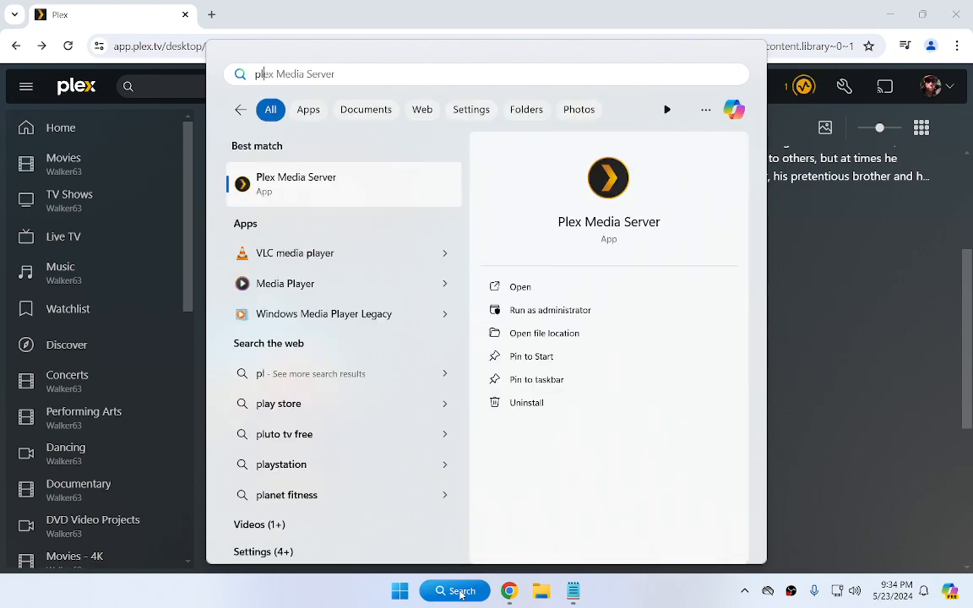
{"action": "type", "text": "e"}
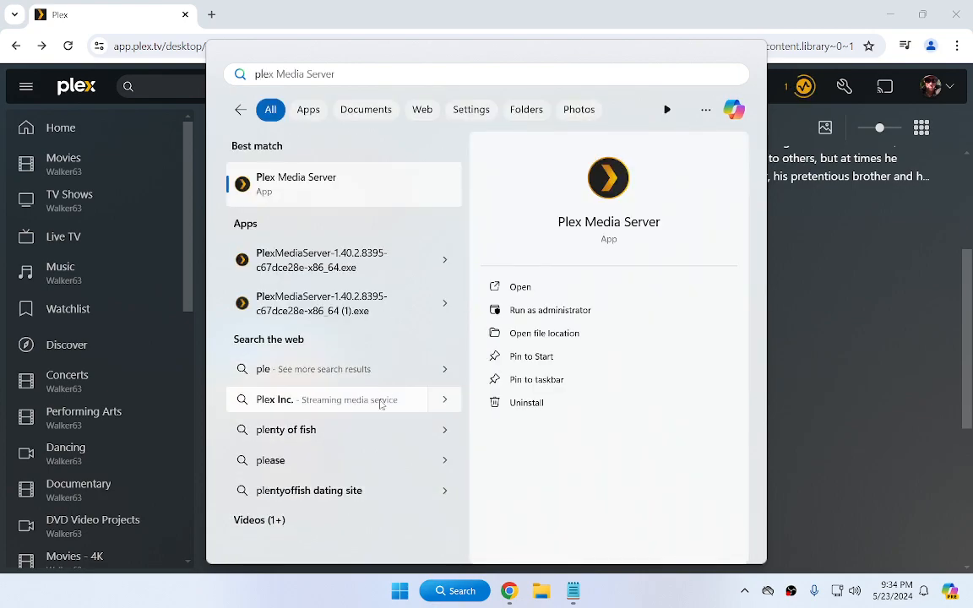
{"action": "left_click", "coordinate": [868, 283]}
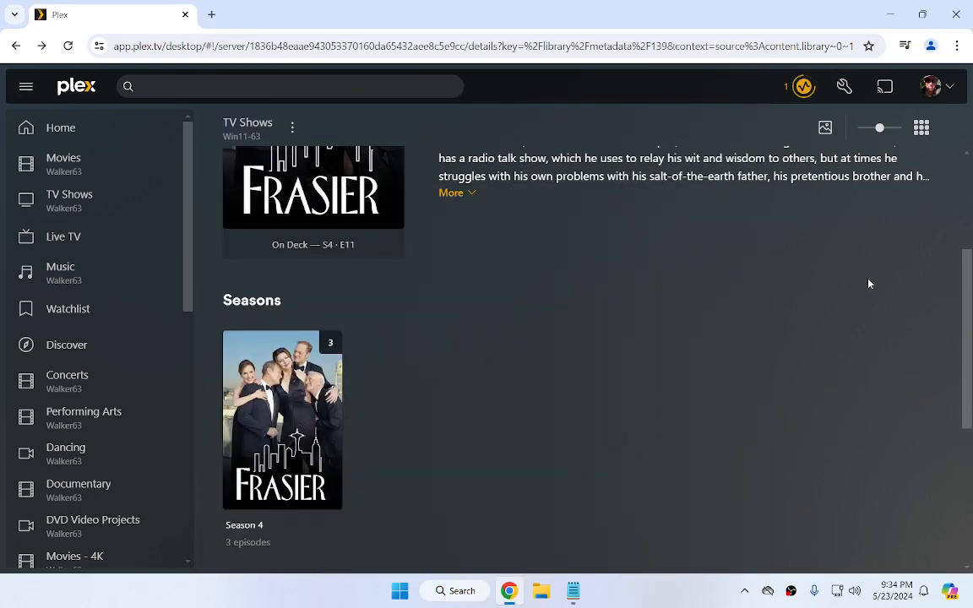
Check the activity overview of all servers for recordings in progress.
{"action": "scroll", "coordinate": [610, 354], "scroll_direction": "up", "scroll_amount": 3}
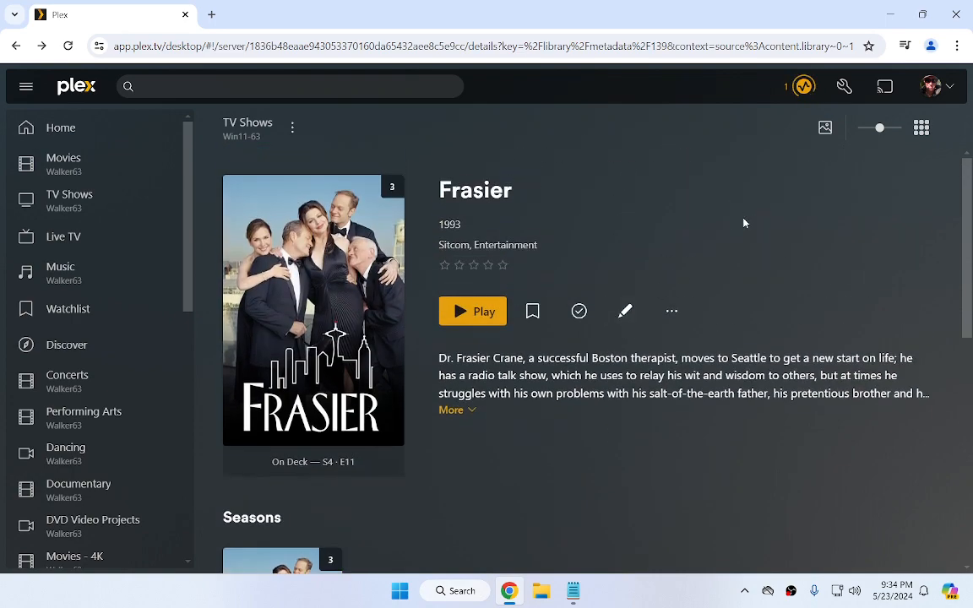
{"action": "left_click", "coordinate": [803, 87]}
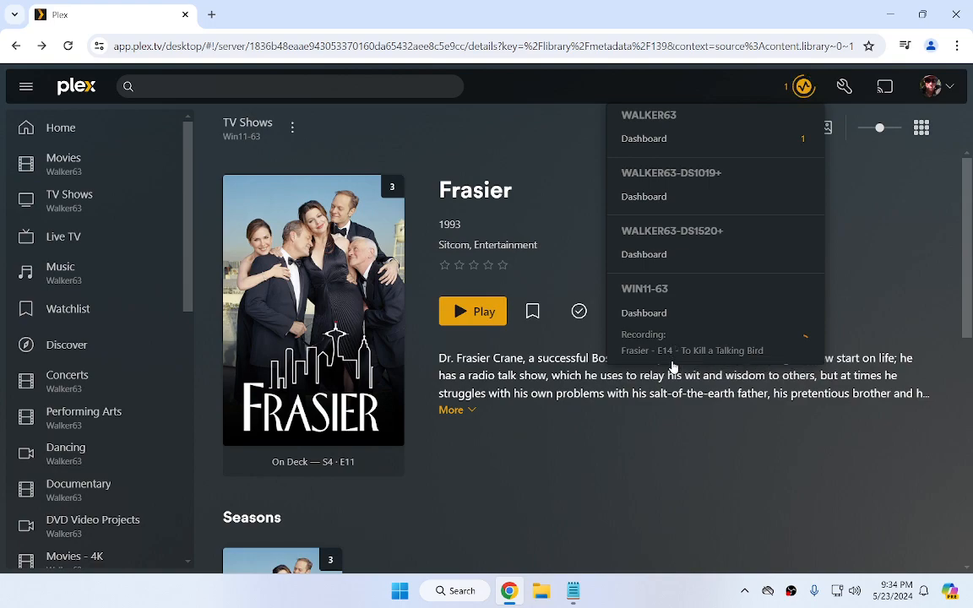
{"action": "left_click", "coordinate": [699, 480]}
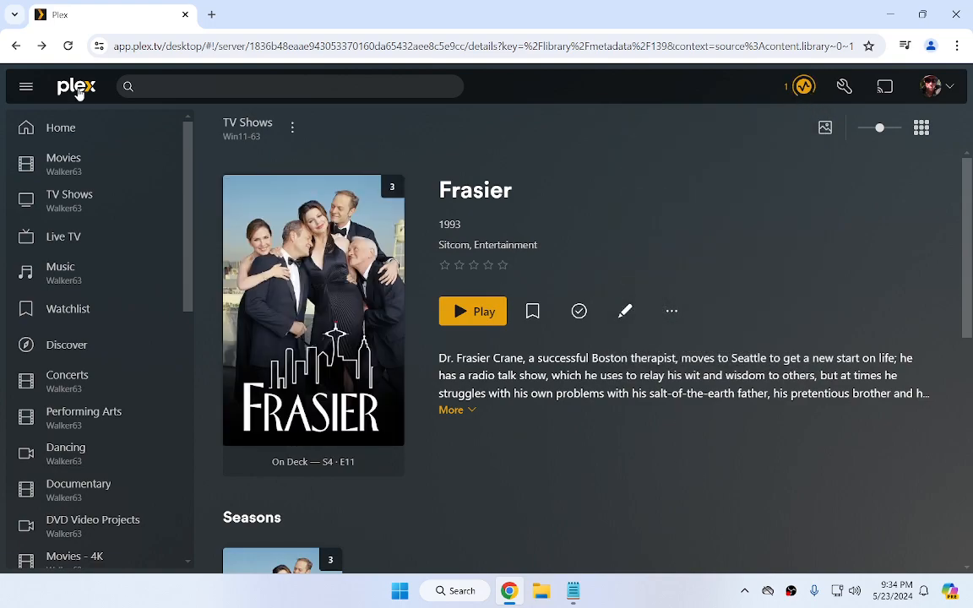
Play the live COZI TV channel 68.2 from the Walker63-DS1019+ guide, pause it and minimize the player.
{"action": "left_click", "coordinate": [69, 240]}
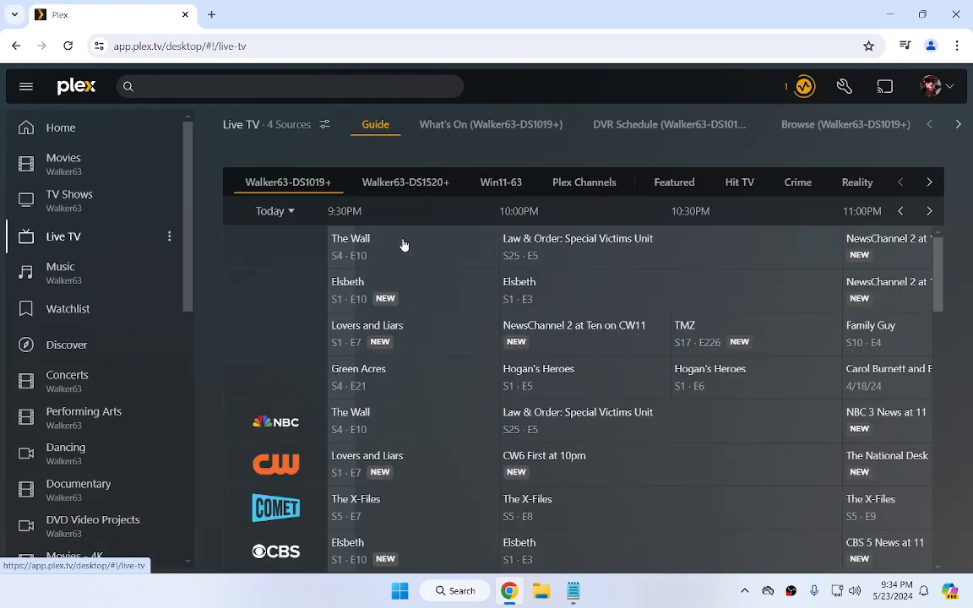
{"action": "scroll", "coordinate": [424, 355], "scroll_direction": "down", "scroll_amount": 2}
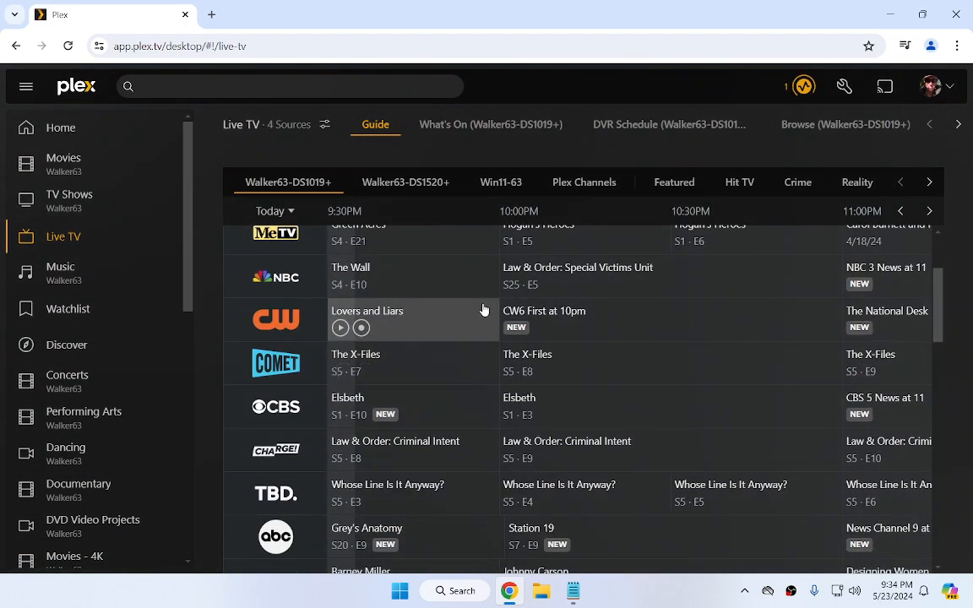
{"action": "scroll", "coordinate": [483, 310], "scroll_direction": "down", "scroll_amount": 1}
{"action": "scroll", "coordinate": [483, 310], "scroll_direction": "down", "scroll_amount": 6}
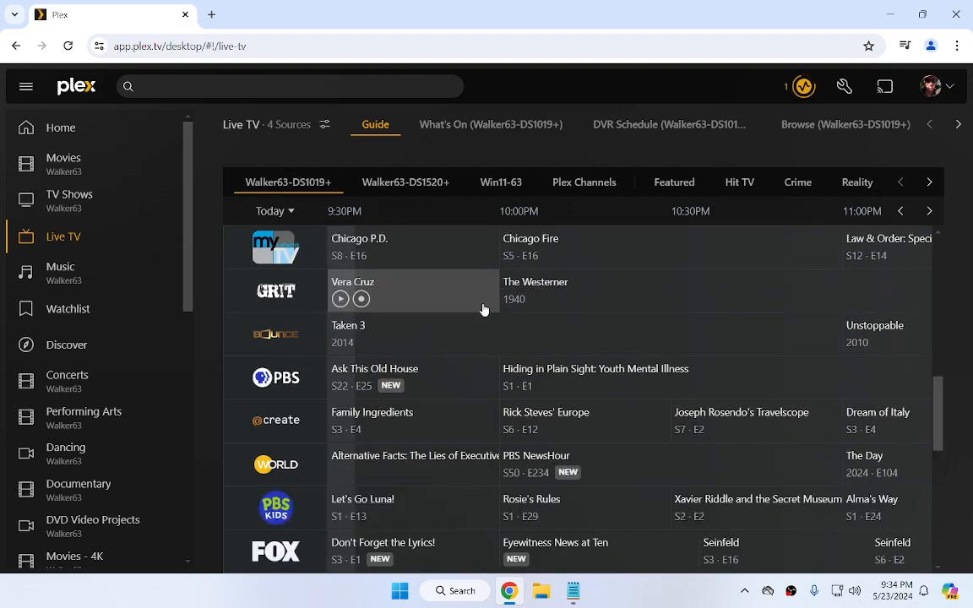
{"action": "scroll", "coordinate": [483, 310], "scroll_direction": "down", "scroll_amount": 8}
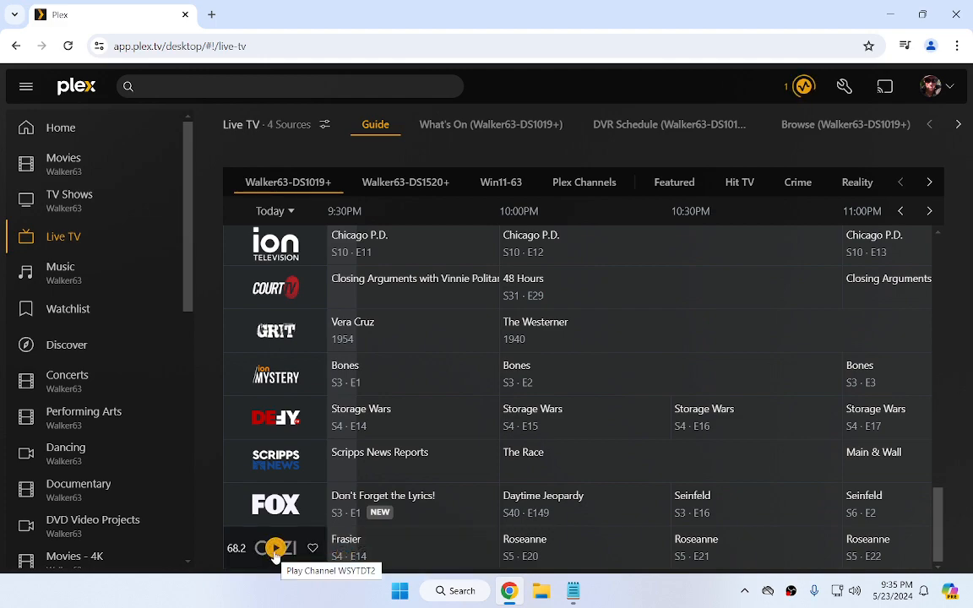
{"action": "left_click", "coordinate": [274, 555]}
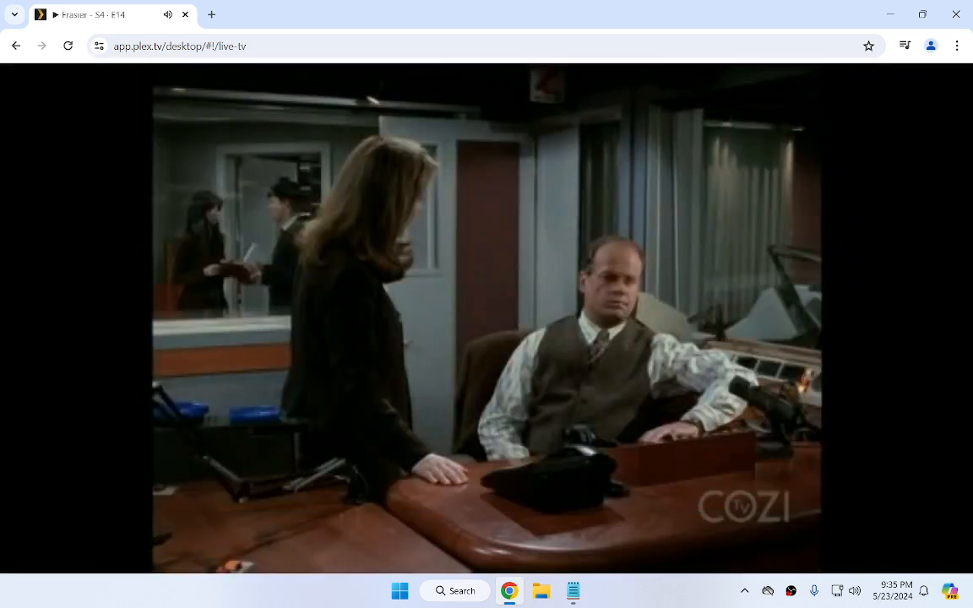
{"action": "left_click", "coordinate": [478, 538]}
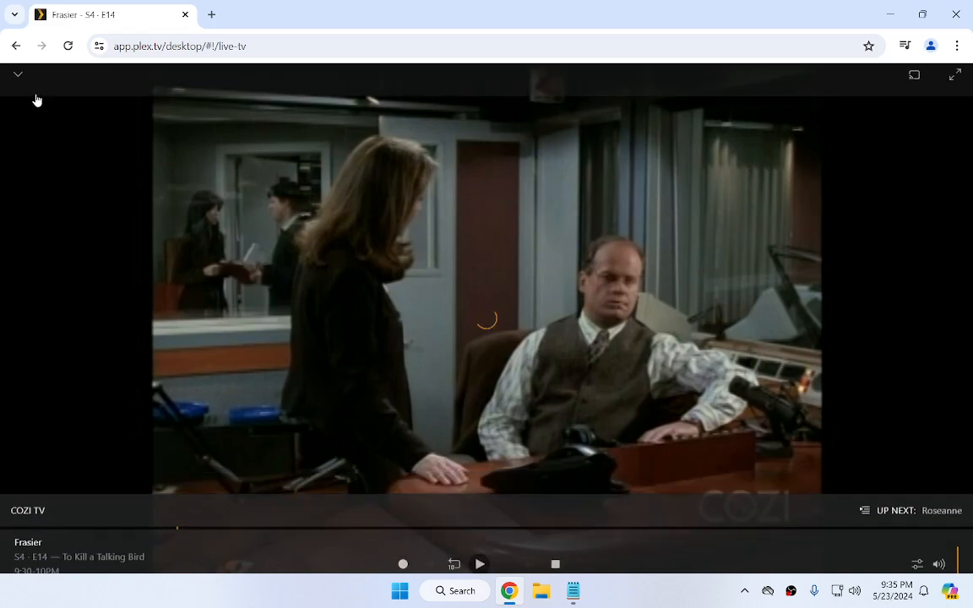
{"action": "left_click", "coordinate": [20, 83]}
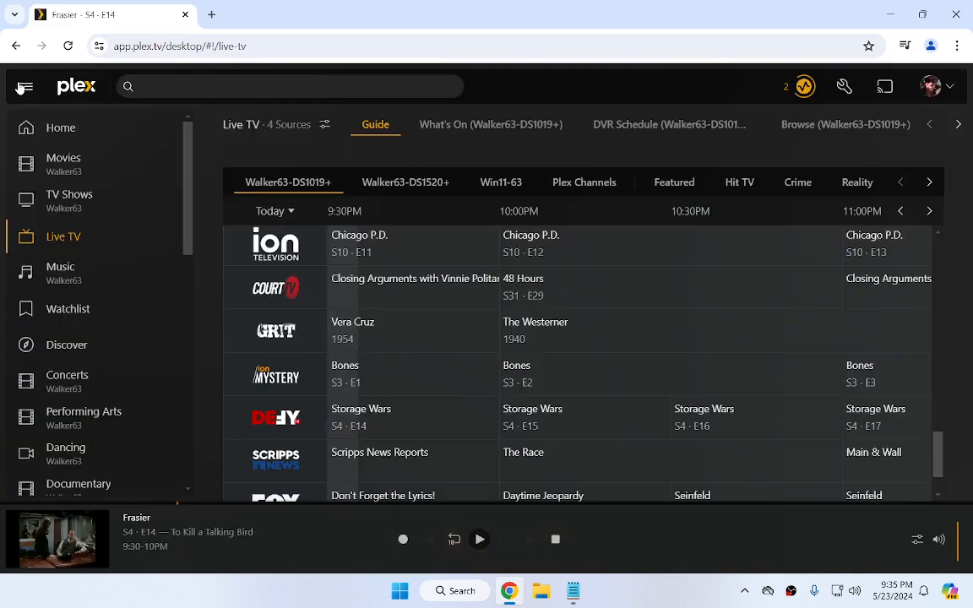
Open the Win11-63 server's dashboard and examine its now-playing, bandwidth, CPU and RAM sections.
{"action": "left_click", "coordinate": [803, 86]}
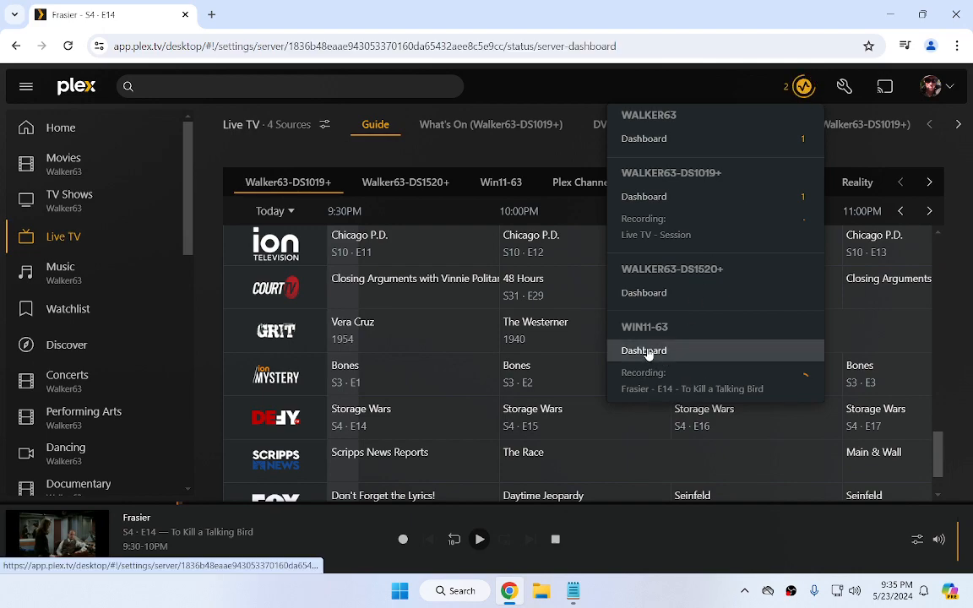
{"action": "left_click", "coordinate": [647, 350]}
{"action": "scroll", "coordinate": [648, 353], "scroll_direction": "down", "scroll_amount": 3}
{"action": "scroll", "coordinate": [648, 353], "scroll_direction": "down", "scroll_amount": 3}
{"action": "scroll", "coordinate": [648, 353], "scroll_direction": "up", "scroll_amount": 3}
{"action": "scroll", "coordinate": [648, 353], "scroll_direction": "down", "scroll_amount": 7}
{"action": "scroll", "coordinate": [648, 353], "scroll_direction": "up", "scroll_amount": 6}
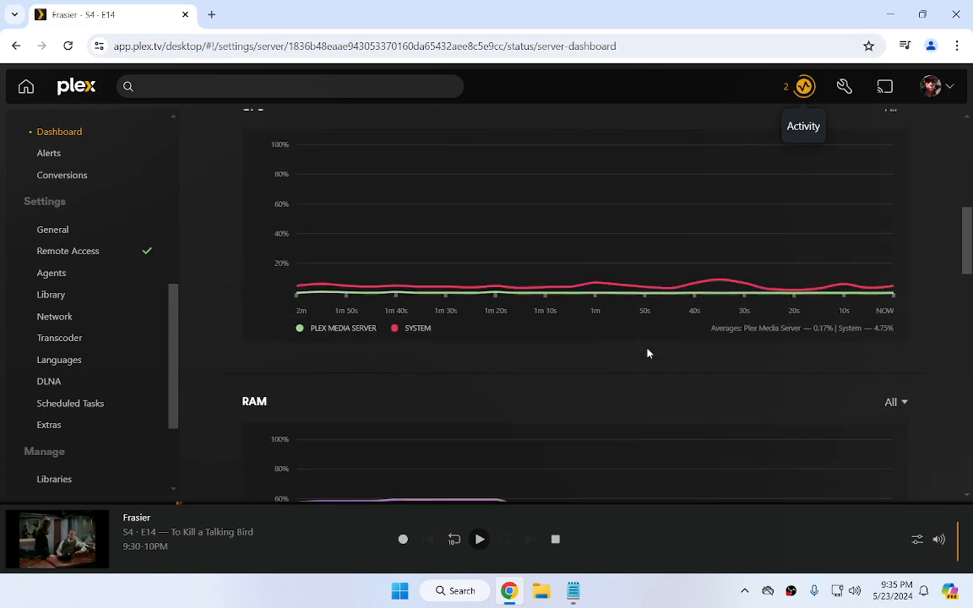
Resume the live Frasier playback, check the dashboard's now-playing section and bandwidth graph, and stop the playback.
{"action": "left_click", "coordinate": [479, 539]}
{"action": "scroll", "coordinate": [535, 382], "scroll_direction": "up", "scroll_amount": 4}
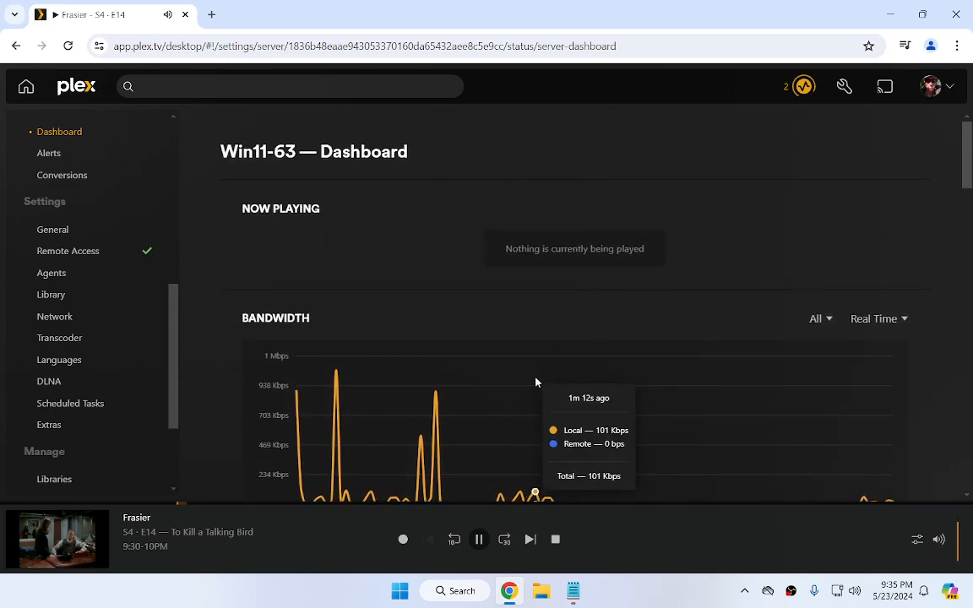
{"action": "scroll", "coordinate": [535, 381], "scroll_direction": "down", "scroll_amount": 3}
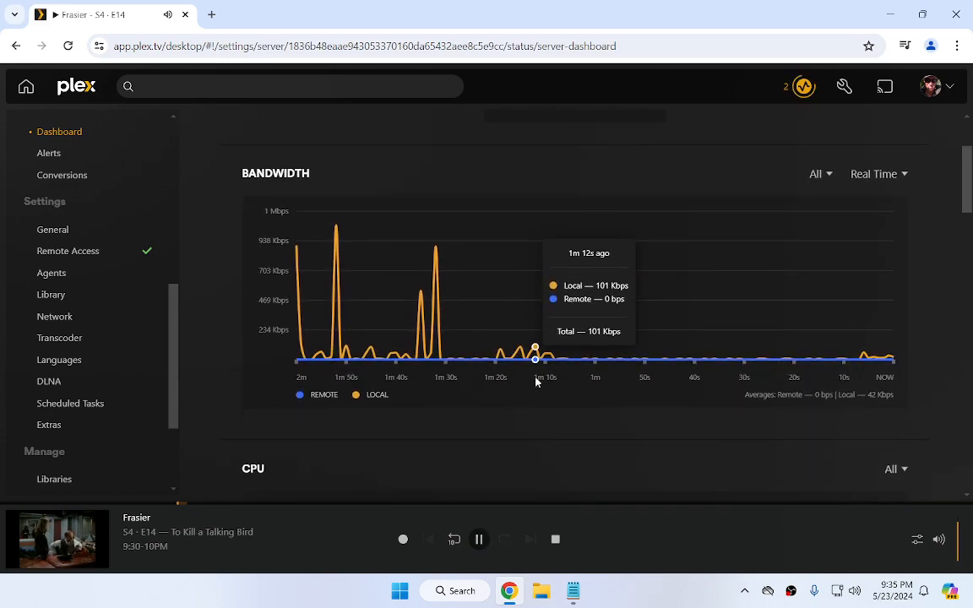
{"action": "left_click", "coordinate": [479, 539]}
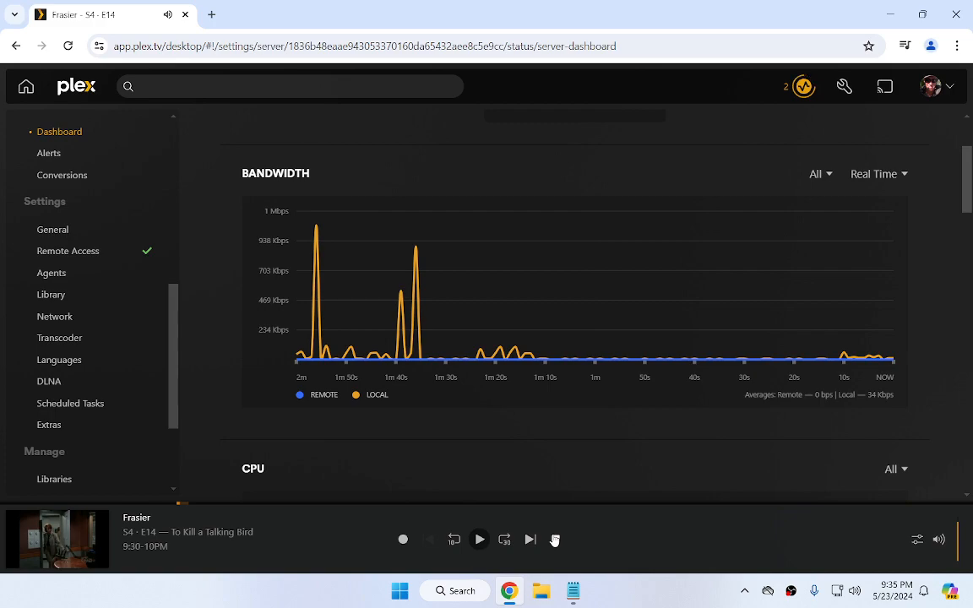
{"action": "left_click", "coordinate": [556, 541]}
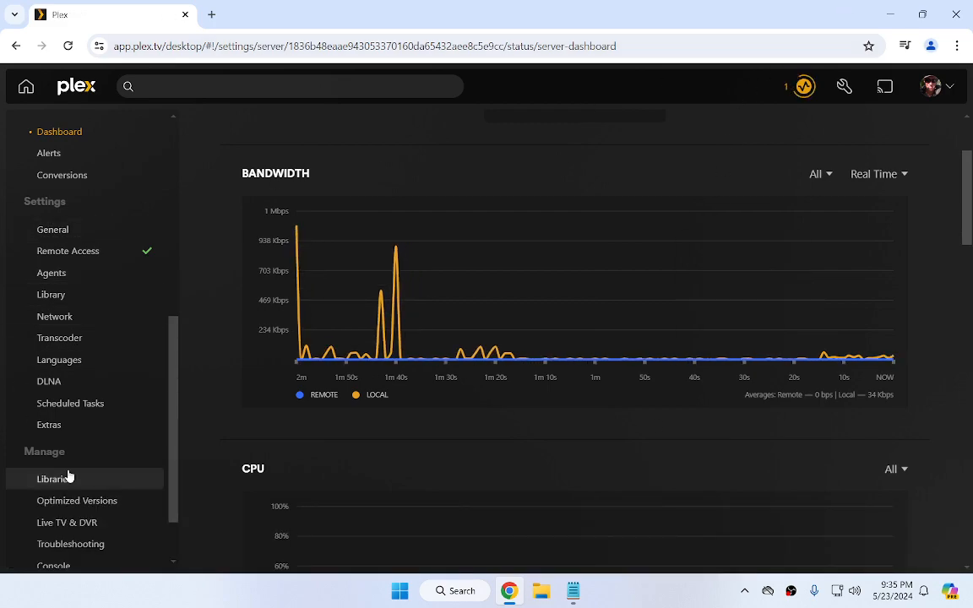
Leave the server settings and open the Win11-63 program guide in Live TV.
{"action": "scroll", "coordinate": [65, 368], "scroll_direction": "up", "scroll_amount": 1}
{"action": "scroll", "coordinate": [65, 368], "scroll_direction": "up", "scroll_amount": 5}
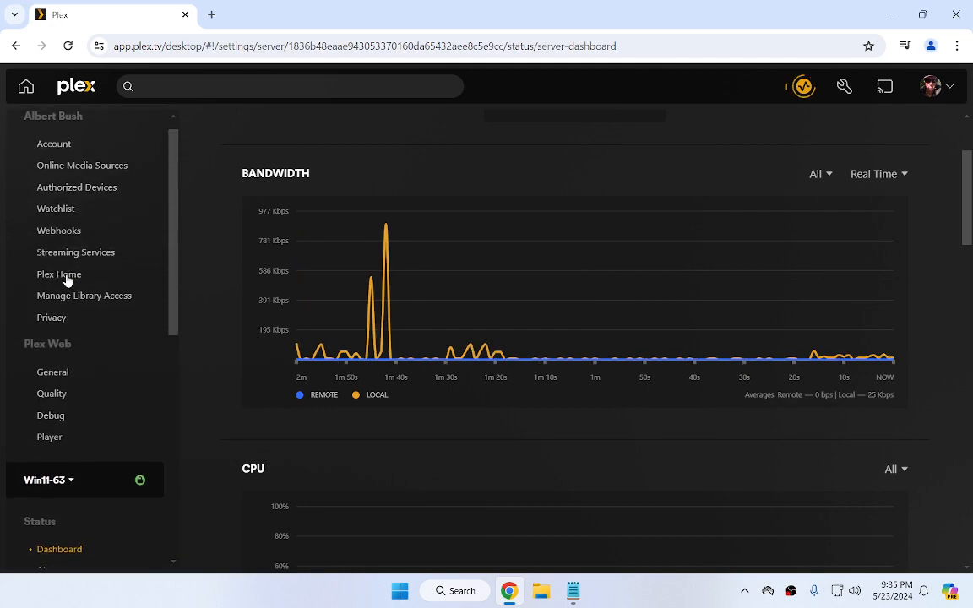
{"action": "scroll", "coordinate": [50, 329], "scroll_direction": "down", "scroll_amount": 2}
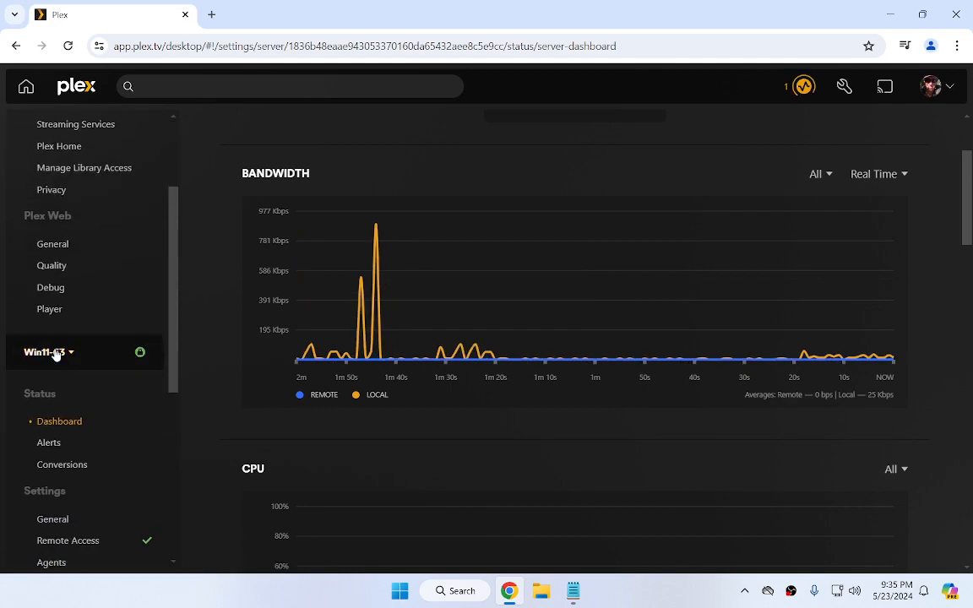
{"action": "left_click", "coordinate": [25, 89]}
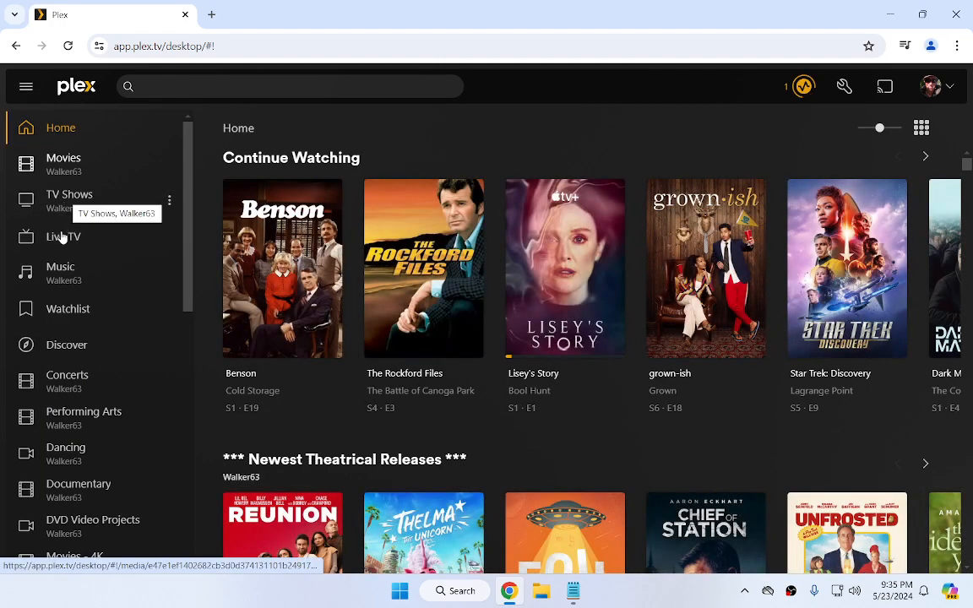
{"action": "left_click", "coordinate": [63, 237]}
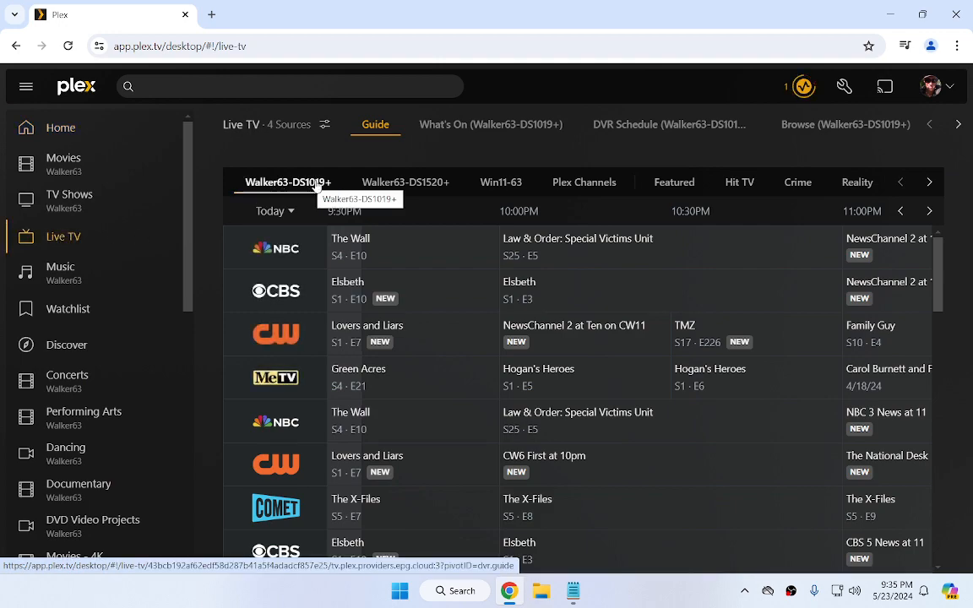
{"action": "left_click", "coordinate": [490, 184]}
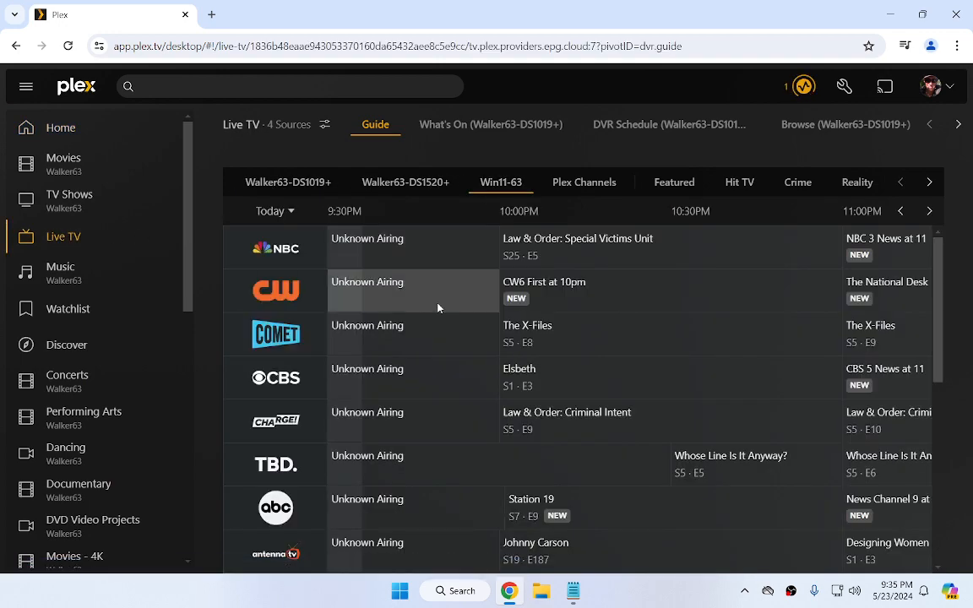
Start recording the current Frasier airing on COZI TV from the Win11-63 guide.
{"action": "scroll", "coordinate": [437, 309], "scroll_direction": "down", "scroll_amount": 5}
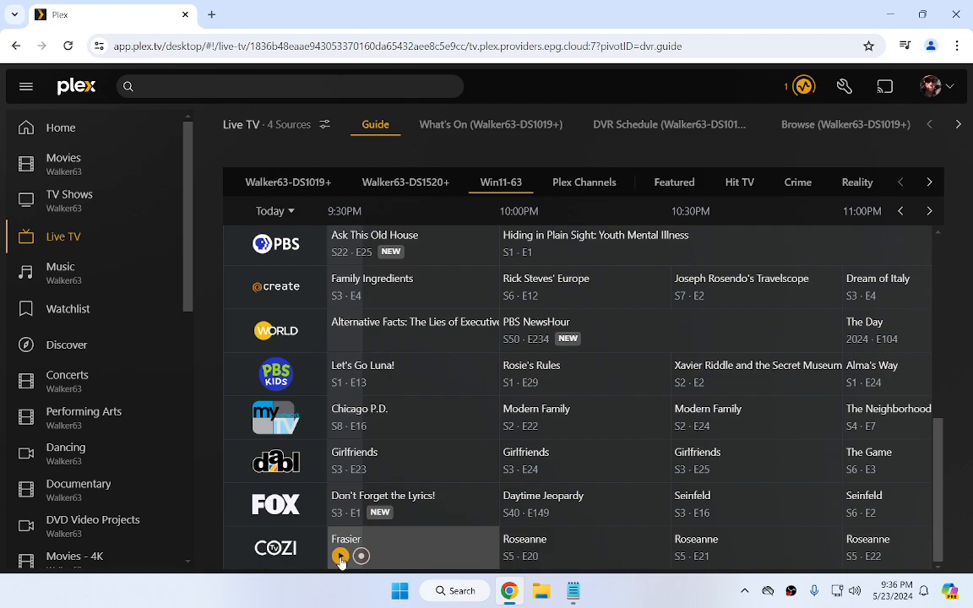
{"action": "left_click", "coordinate": [361, 556]}
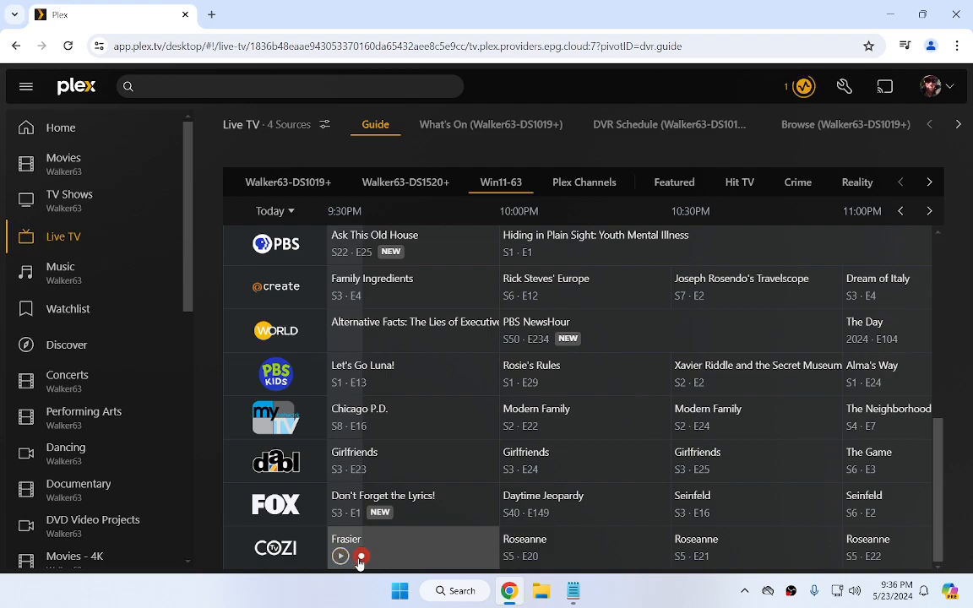
Join the COZI TV session in progress with Watch Live, pause it and go back from the full player to the guide.
{"action": "left_click", "coordinate": [276, 549]}
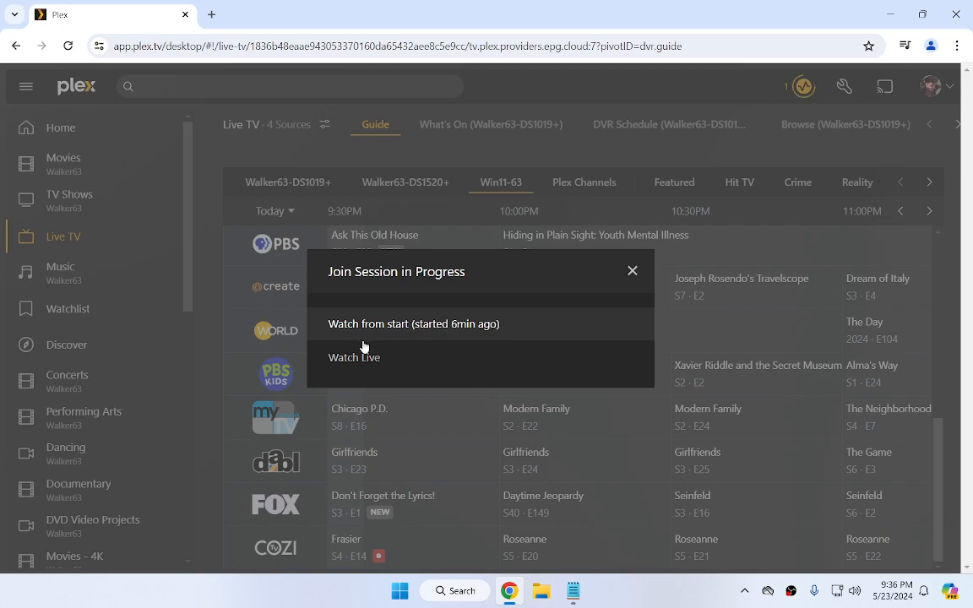
{"action": "left_click", "coordinate": [346, 359]}
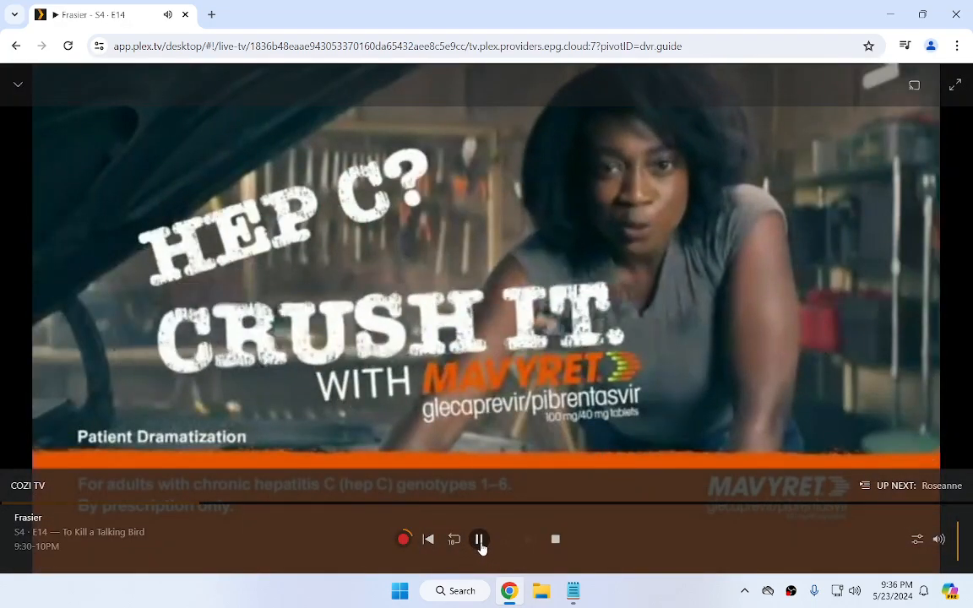
{"action": "left_click", "coordinate": [480, 543]}
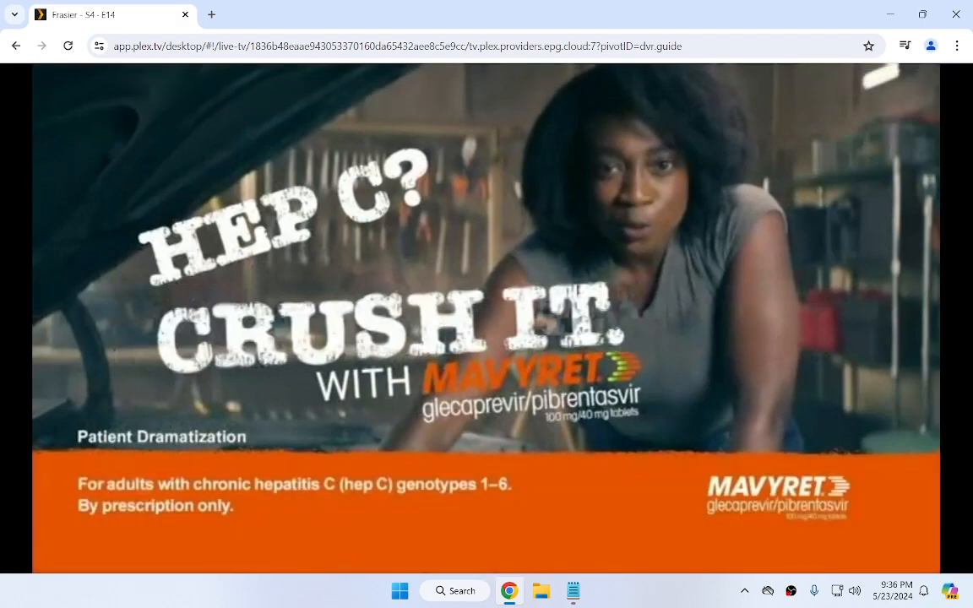
{"action": "left_click", "coordinate": [20, 48]}
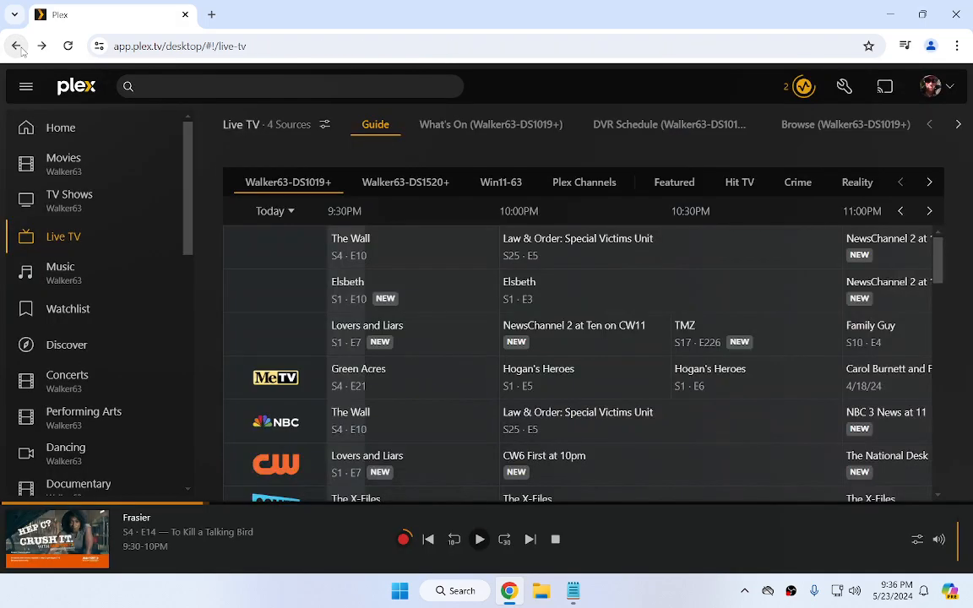
Open the Win11-63 dashboard, resume Frasier to check its now-playing stream details, and pause it again.
{"action": "left_click", "coordinate": [804, 88]}
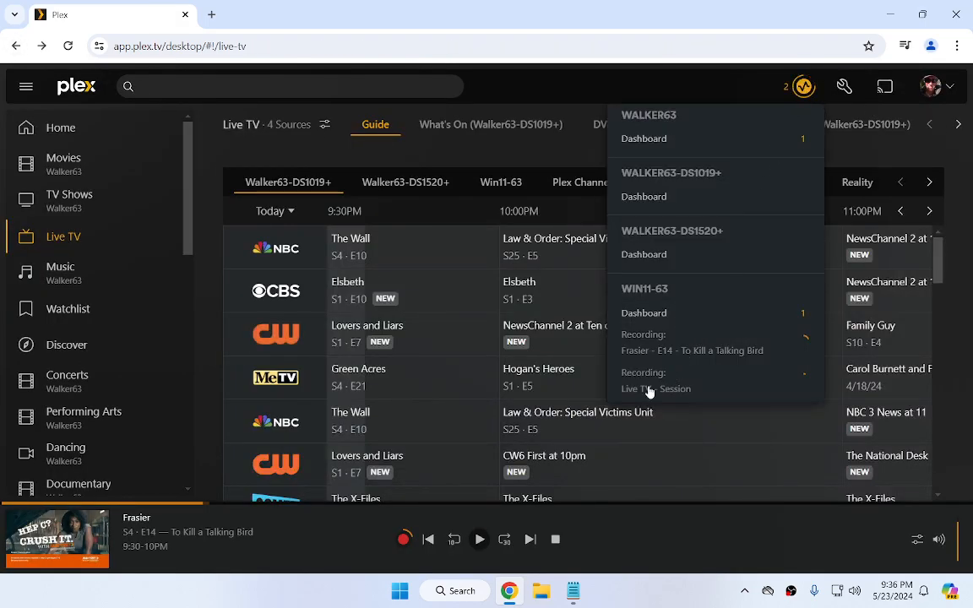
{"action": "left_click", "coordinate": [647, 314]}
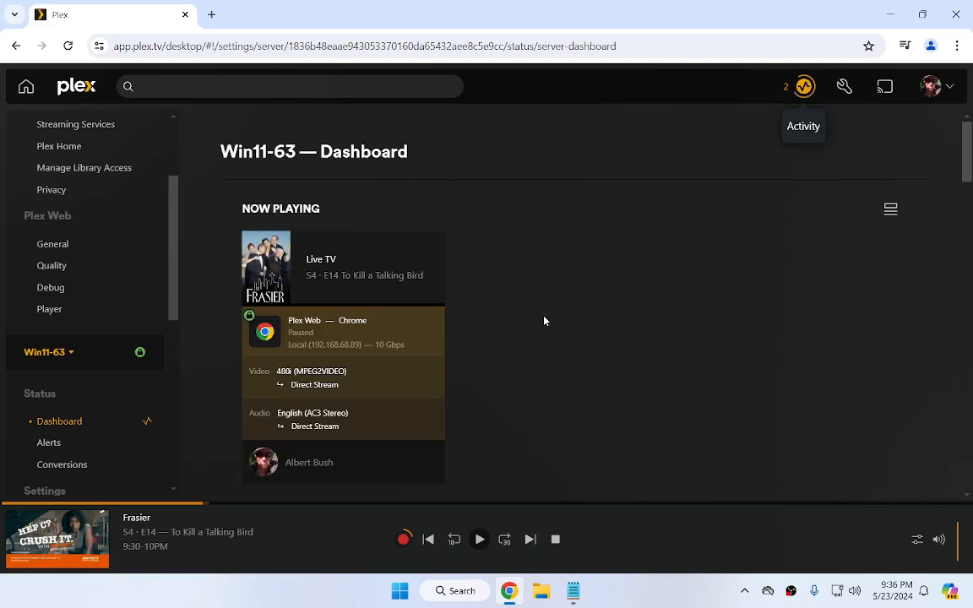
{"action": "left_click", "coordinate": [479, 540]}
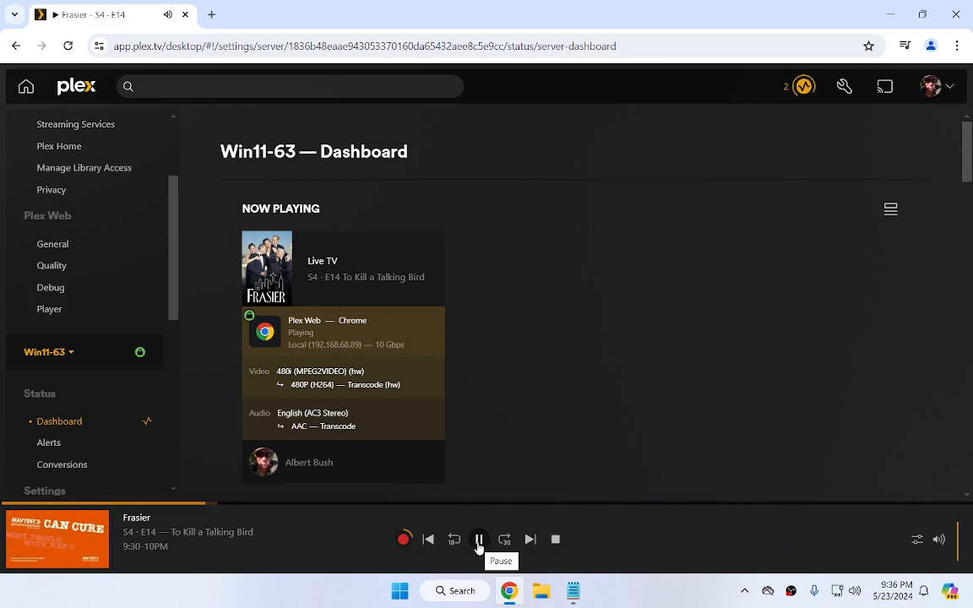
{"action": "left_click", "coordinate": [477, 540]}
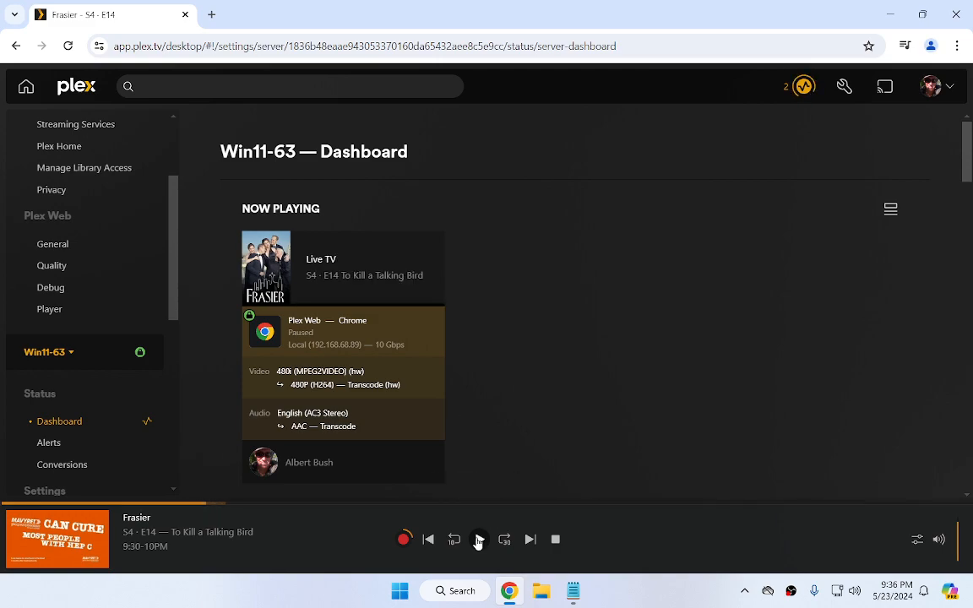
Return to the Win11-63 program guide, try to play COZI TV channel 68.2 again, and dismiss the playback message.
{"action": "left_click", "coordinate": [12, 47]}
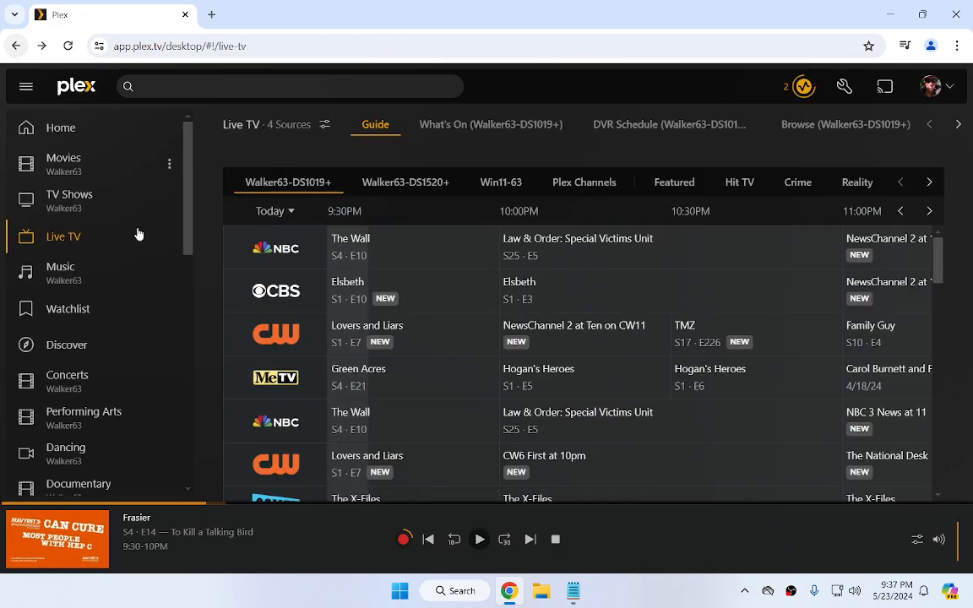
{"action": "scroll", "coordinate": [125, 207], "scroll_direction": "down", "scroll_amount": 3}
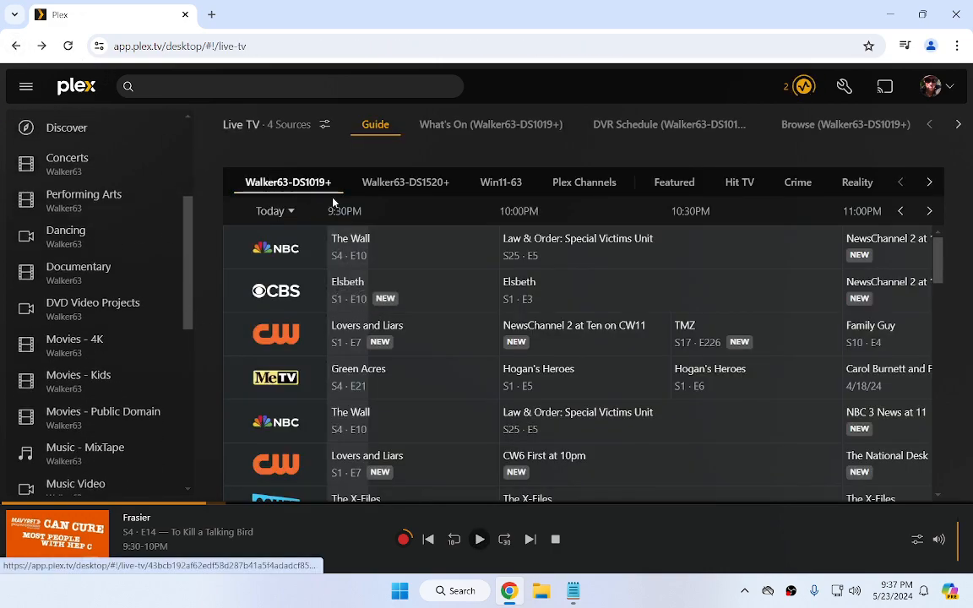
{"action": "left_click", "coordinate": [504, 189]}
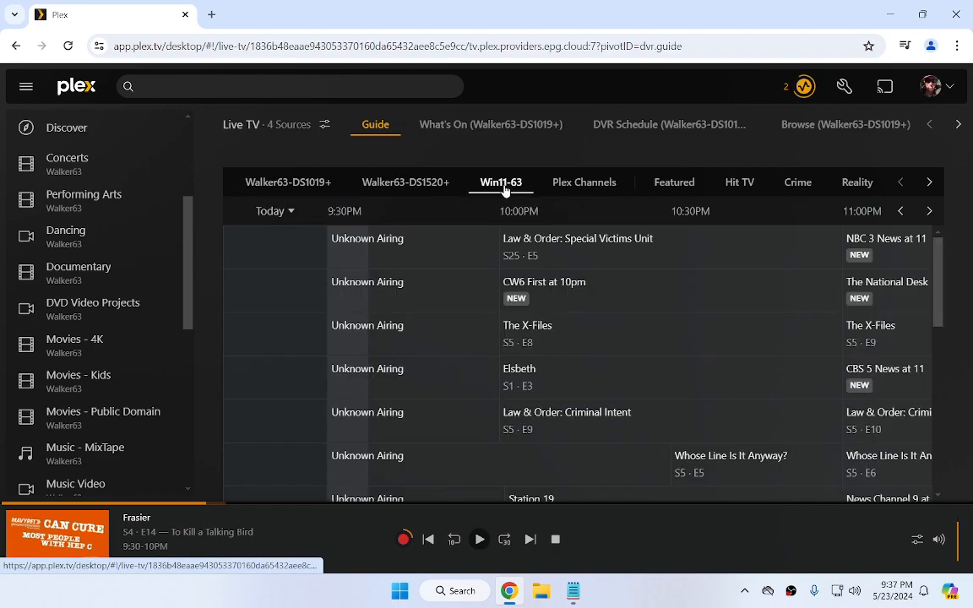
{"action": "scroll", "coordinate": [382, 305], "scroll_direction": "down", "scroll_amount": 3}
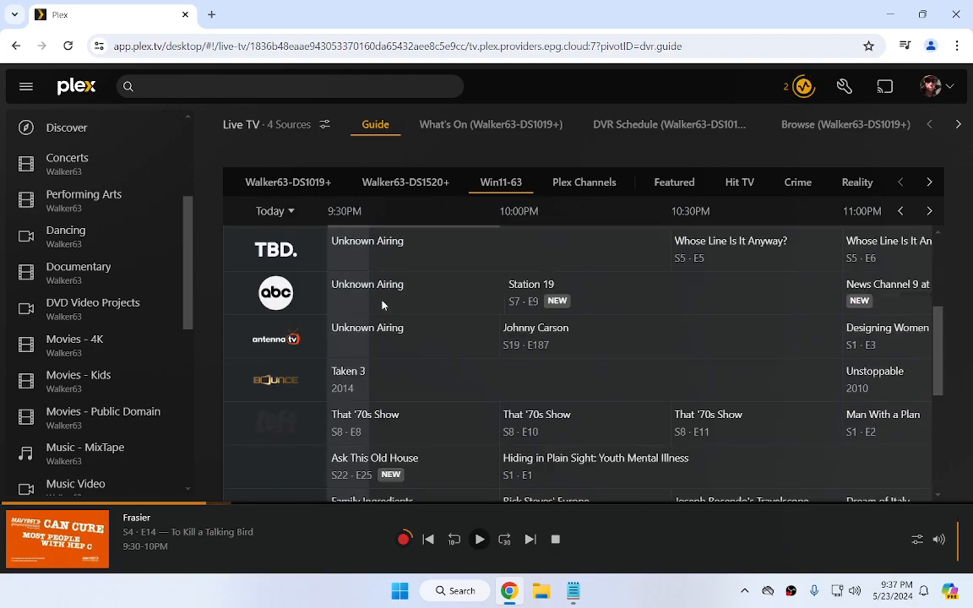
{"action": "scroll", "coordinate": [382, 306], "scroll_direction": "down", "scroll_amount": 5}
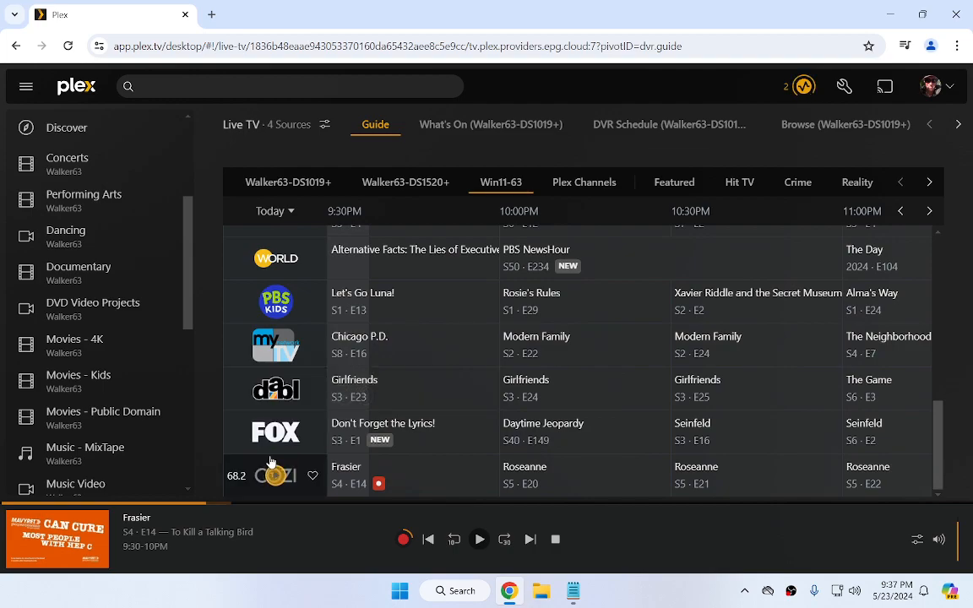
{"action": "left_click", "coordinate": [270, 477]}
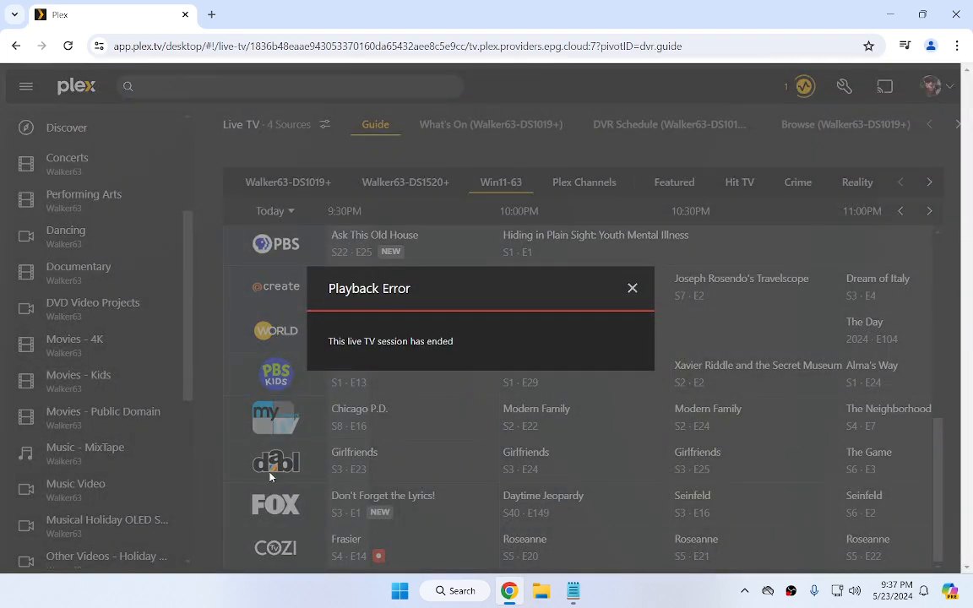
{"action": "left_click", "coordinate": [632, 289]}
Play the Frasier airing being recorded on COZI TV with Watch from start, pause it and minimize the player.
{"action": "mouse_move", "coordinate": [397, 555]}
{"action": "left_click", "coordinate": [340, 556]}
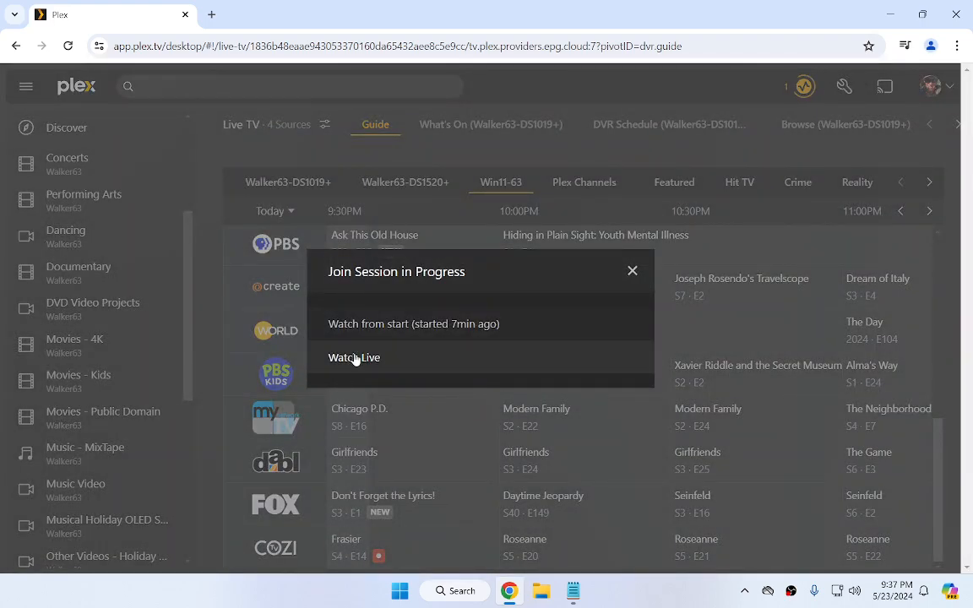
{"action": "left_click", "coordinate": [376, 325]}
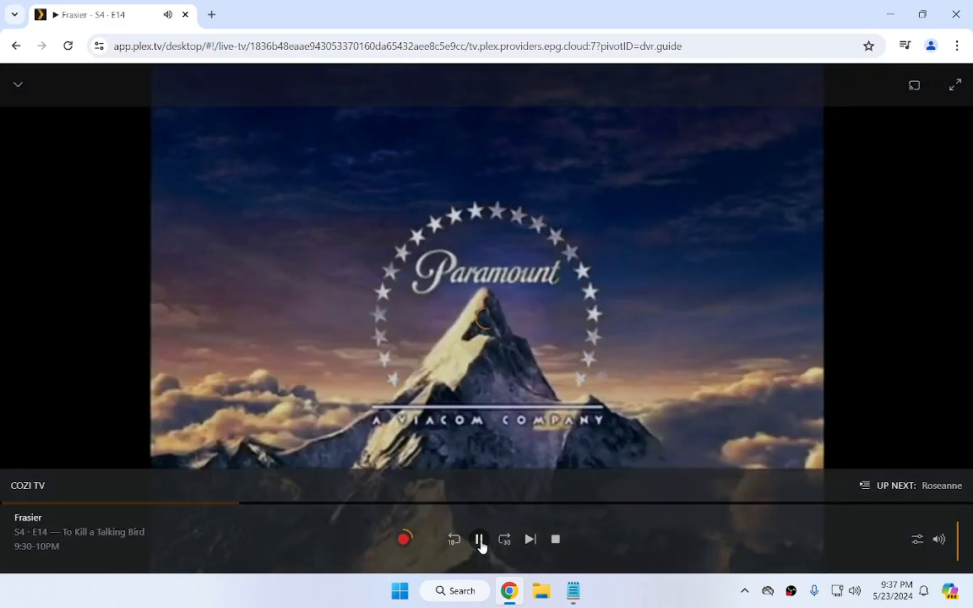
{"action": "left_click", "coordinate": [481, 541]}
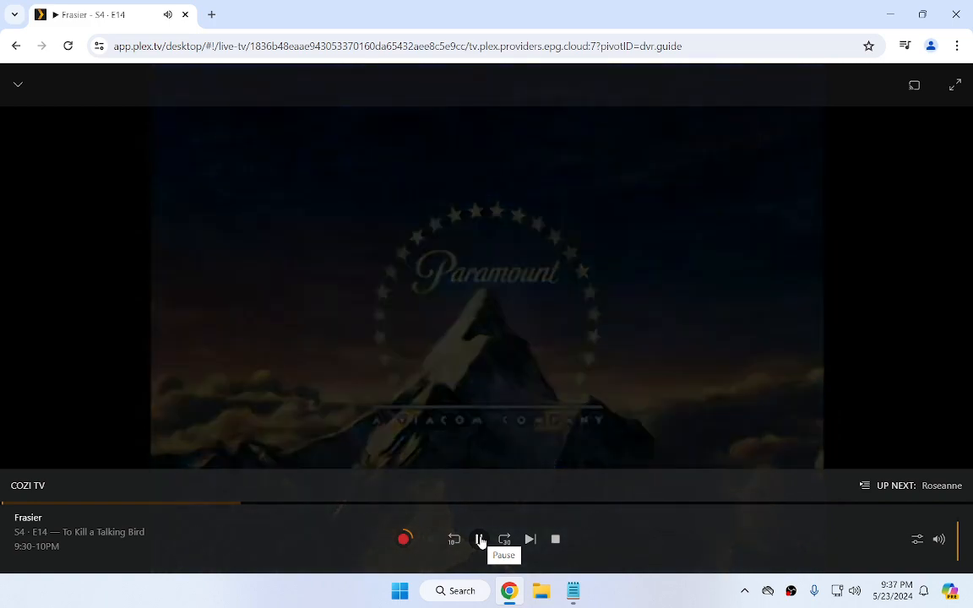
{"action": "left_click", "coordinate": [480, 541]}
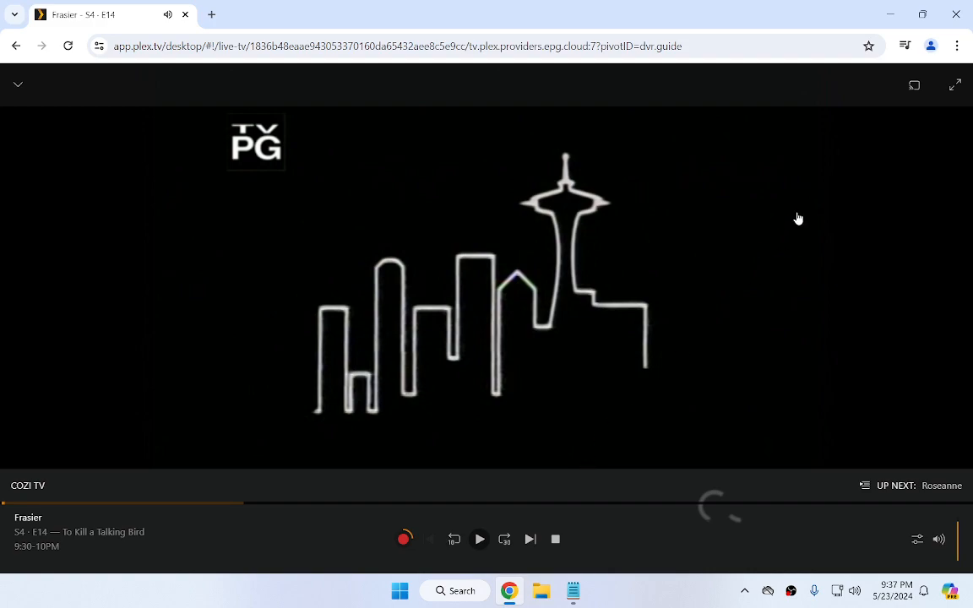
{"action": "left_click", "coordinate": [18, 87]}
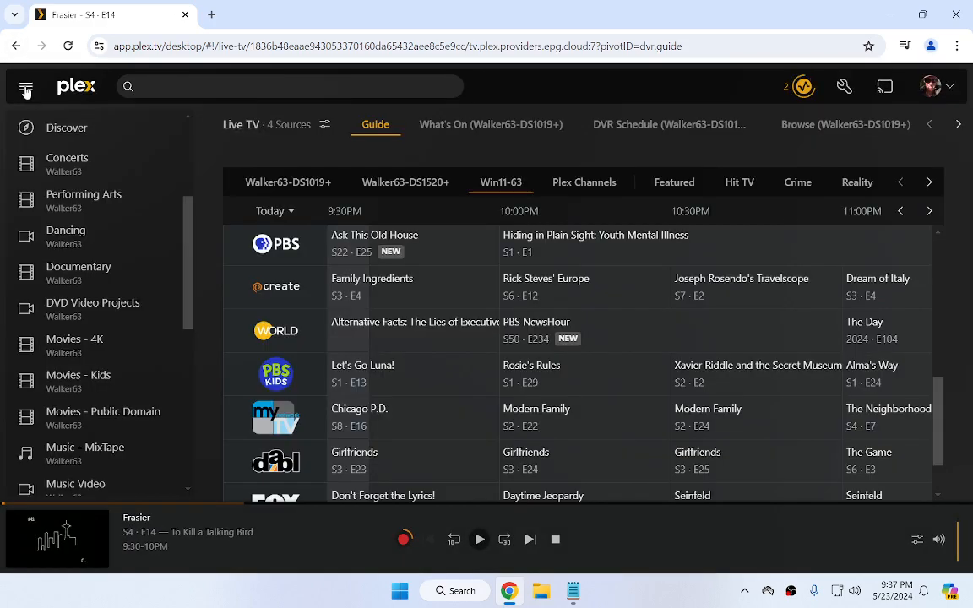
Open the Live TV & DVR settings of the Win11-63 server and check the HDHomeRun tuner status.
{"action": "left_click", "coordinate": [842, 95]}
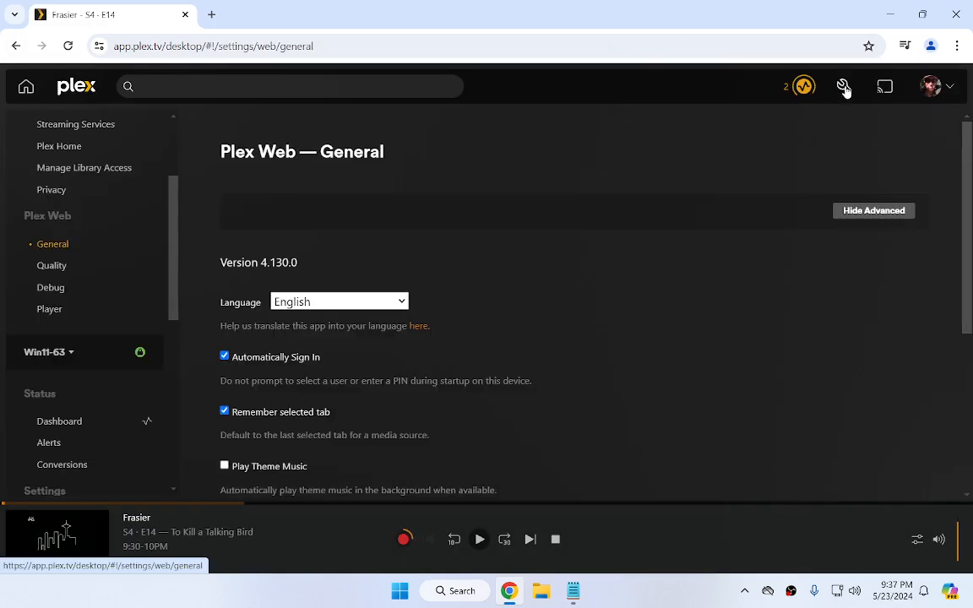
{"action": "scroll", "coordinate": [49, 380], "scroll_direction": "down", "scroll_amount": 3}
{"action": "scroll", "coordinate": [47, 377], "scroll_direction": "down", "scroll_amount": 3}
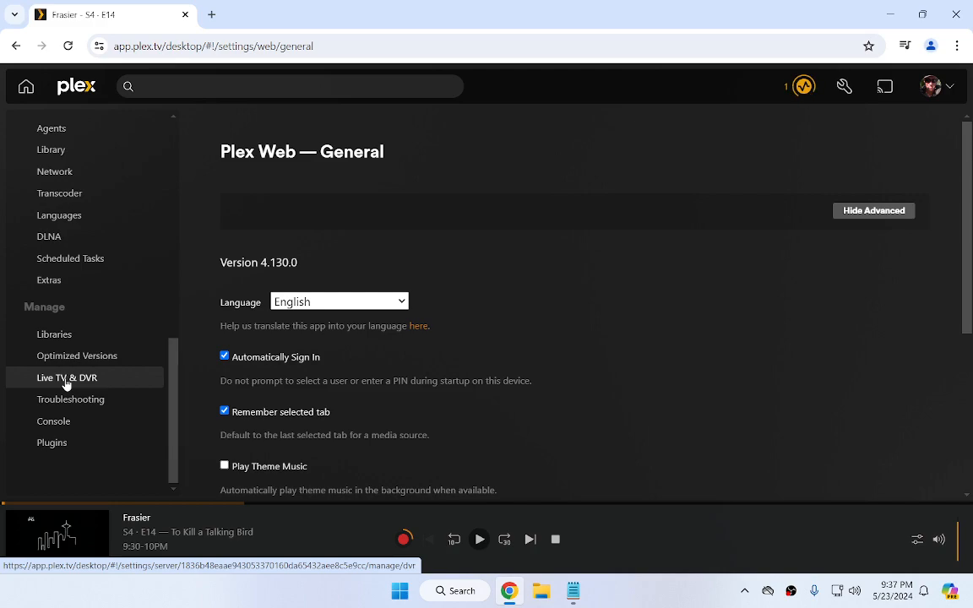
{"action": "left_click", "coordinate": [66, 384]}
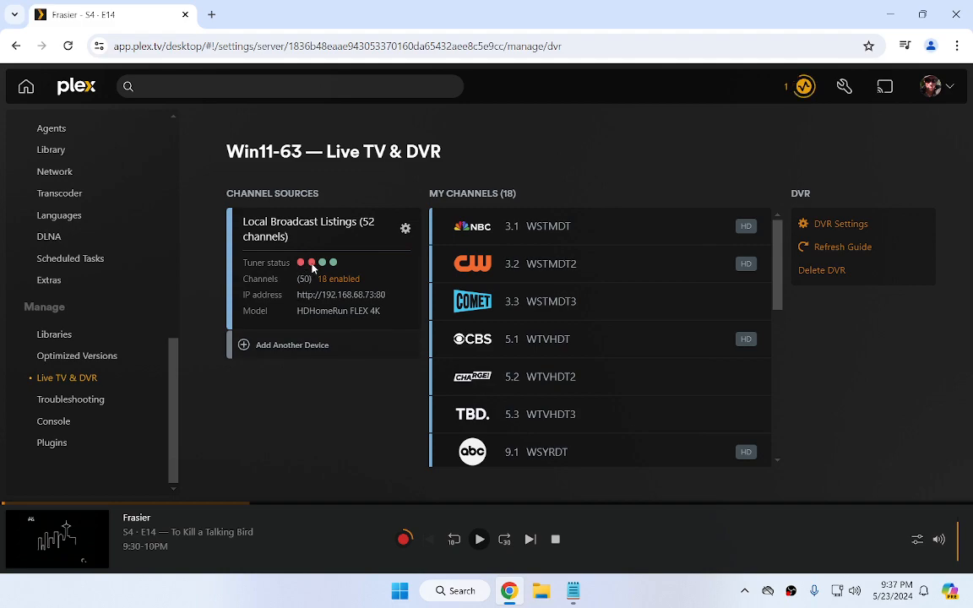
Stop the Frasier playback and restore the browser window to its smaller, non-maximized size.
{"action": "left_click", "coordinate": [555, 542]}
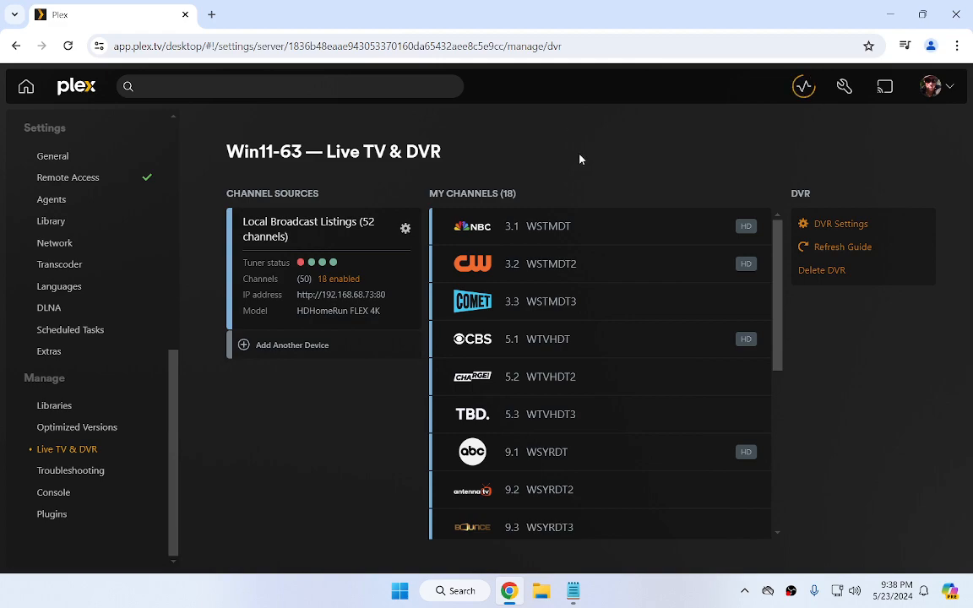
{"action": "double_click", "coordinate": [709, 12]}
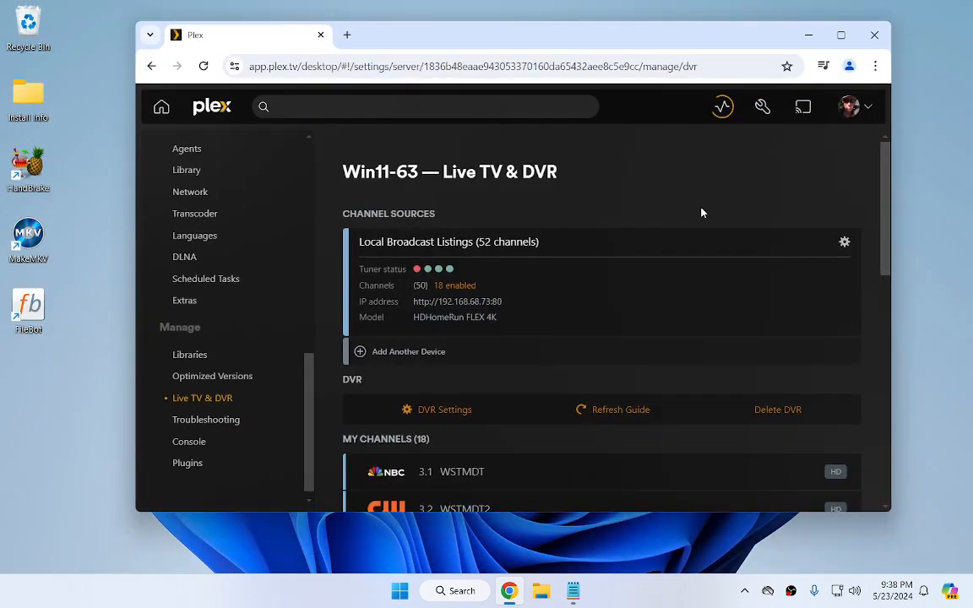